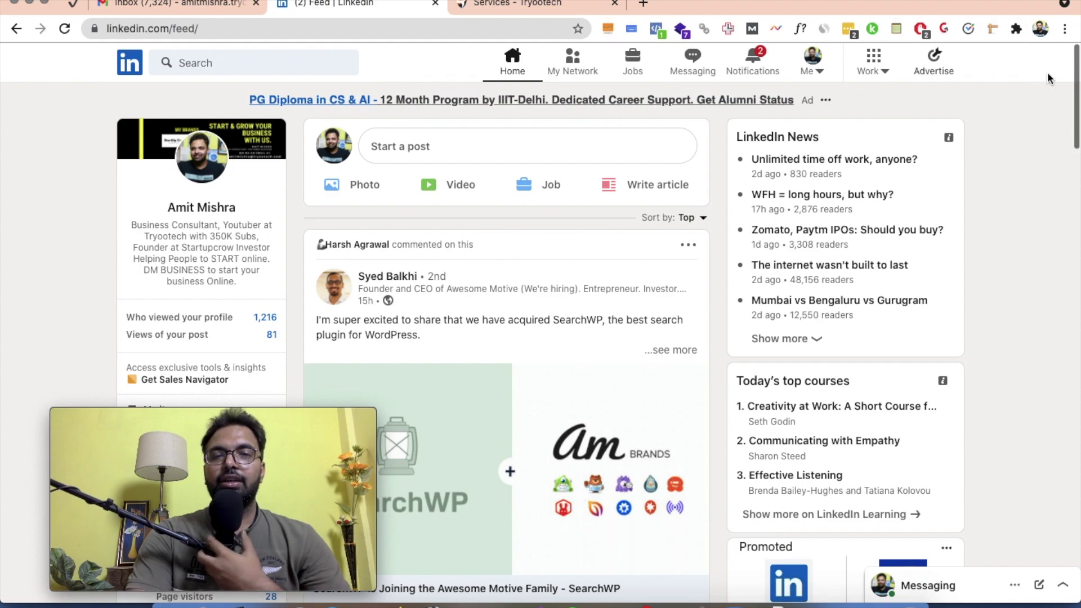
Open LinkedIn's Campaign Manager for advertising and enter the ad account linked to BizGro Media.
left_click(934, 72)
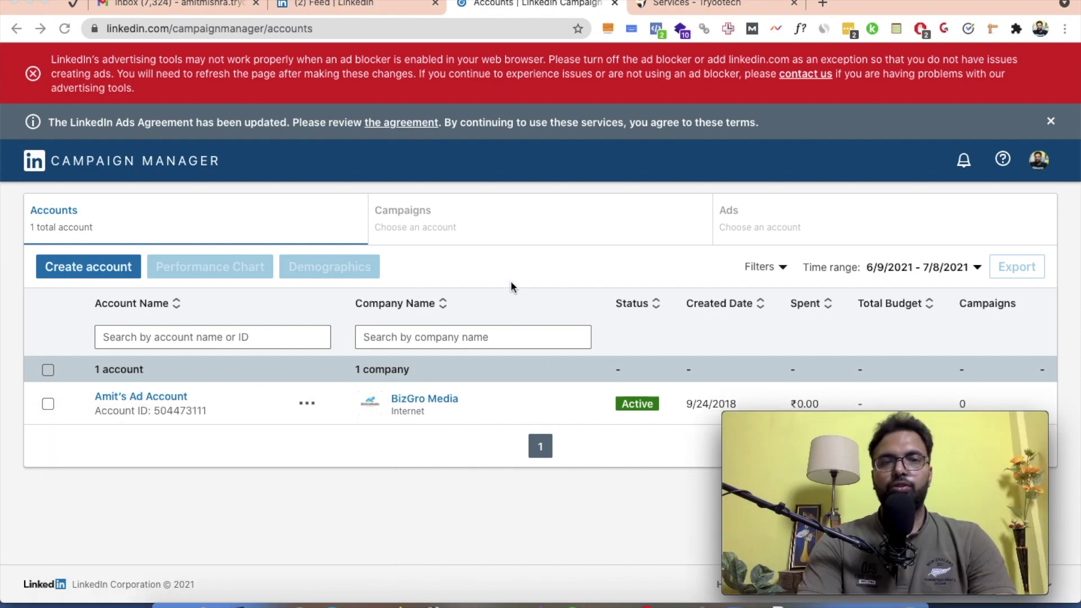
scroll(511, 282, "down", 1)
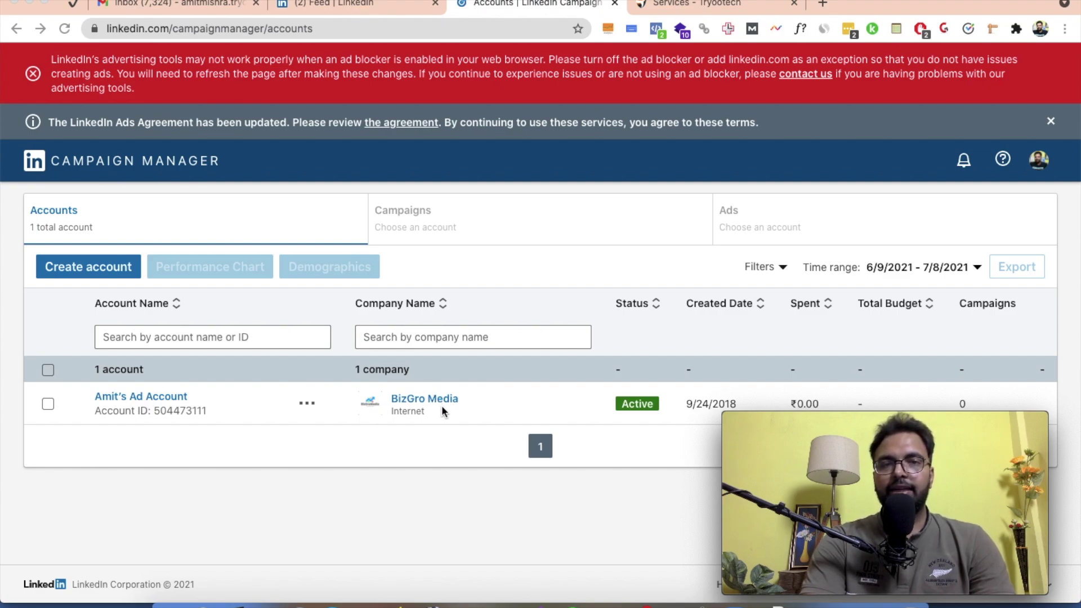
left_click(117, 396)
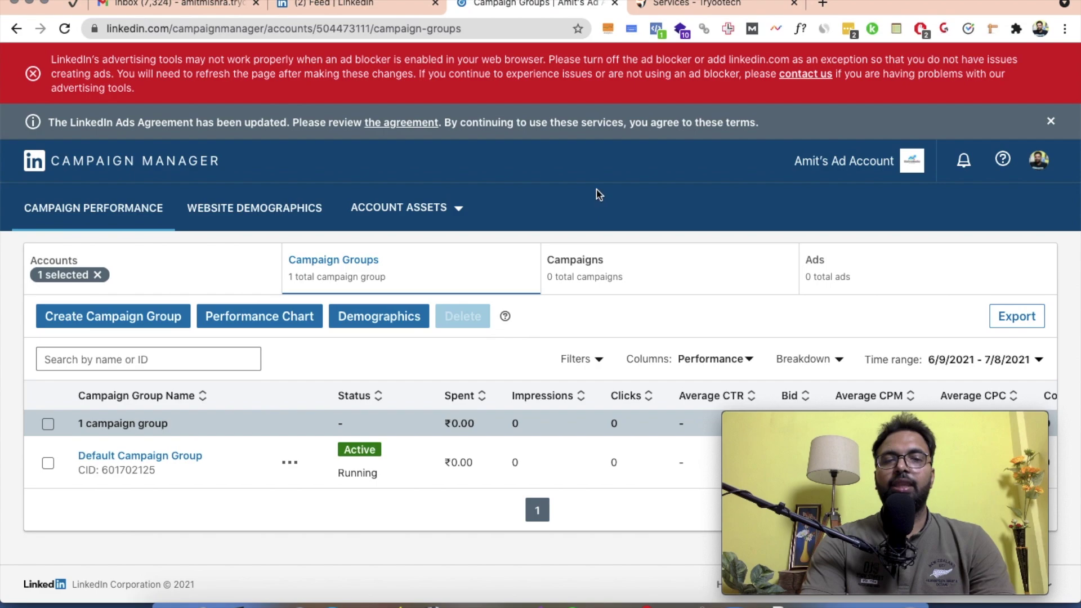
Open the personal profile from the LinkedIn feed and look through its intro, services and featured sections.
left_click(344, 5)
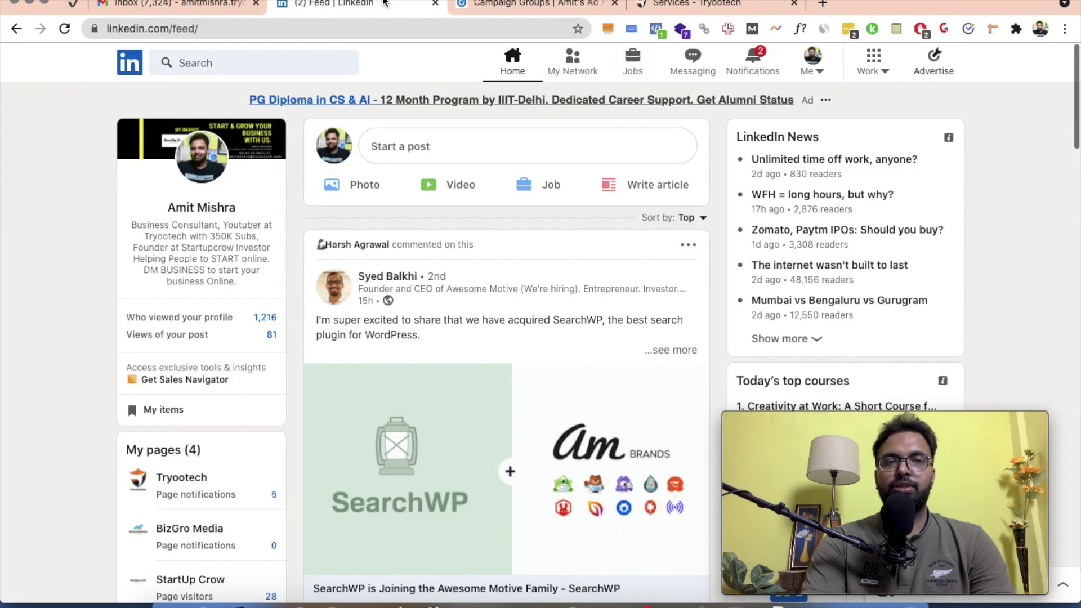
left_click(201, 209)
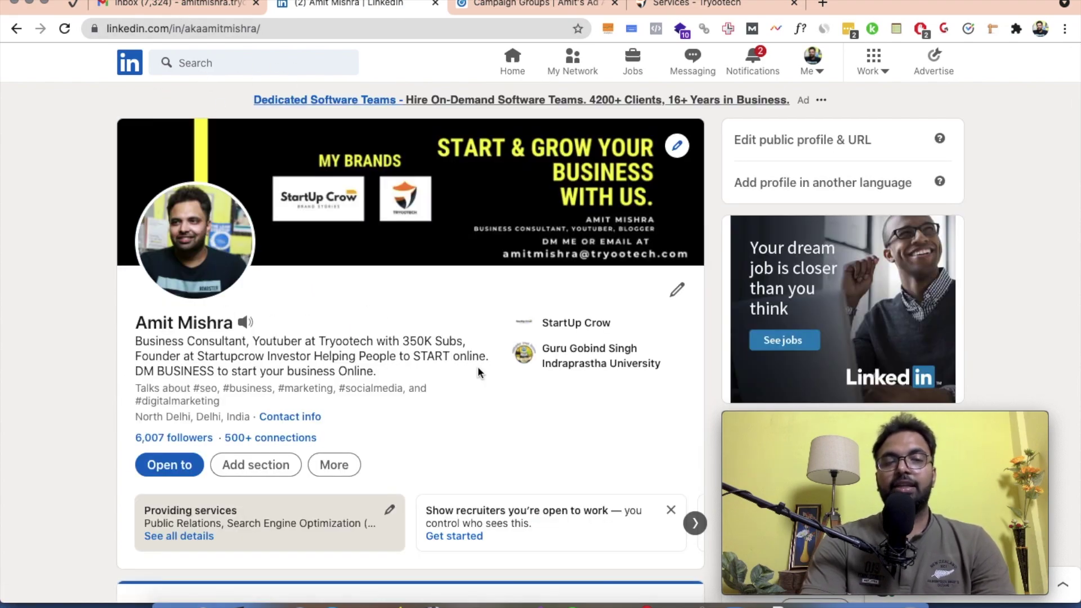
scroll(477, 371, "down", 3)
scroll(478, 372, "up", 3)
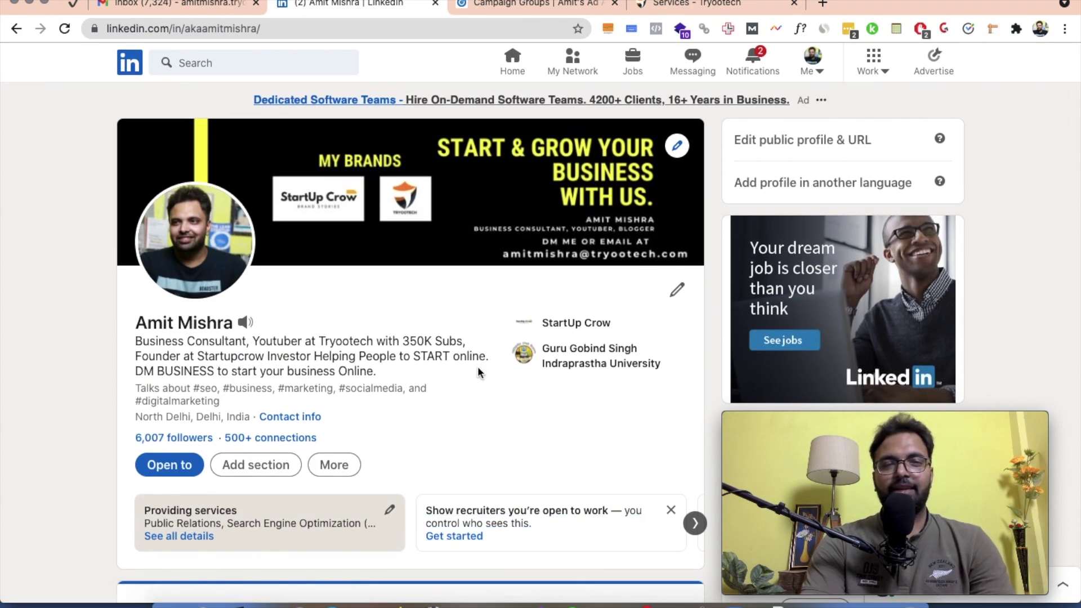
scroll(478, 372, "down", 3)
scroll(478, 372, "up", 4)
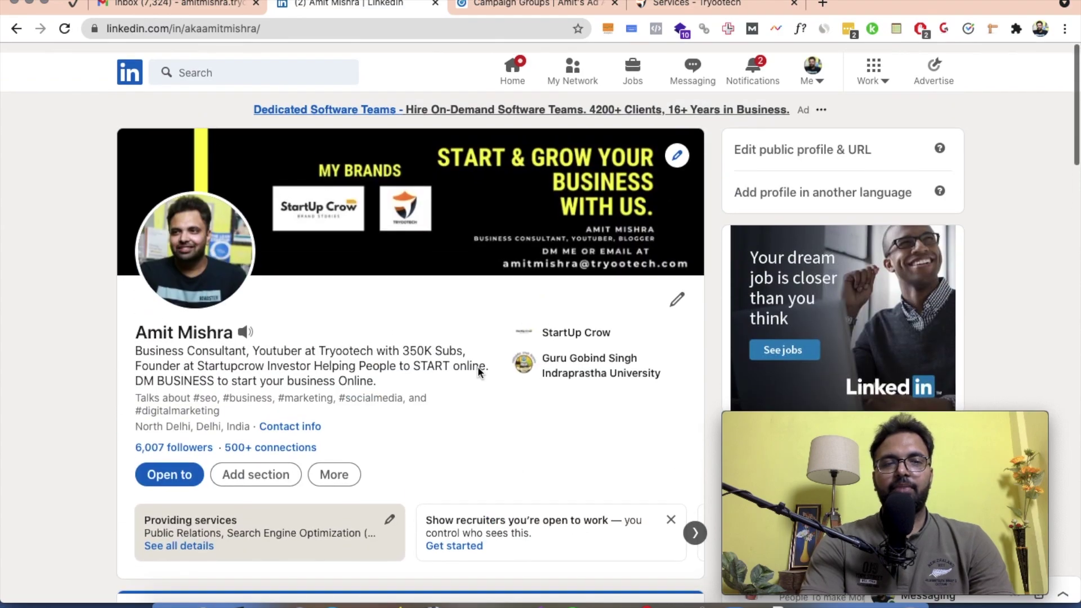
scroll(477, 372, "down", 15)
scroll(477, 374, "up", 15)
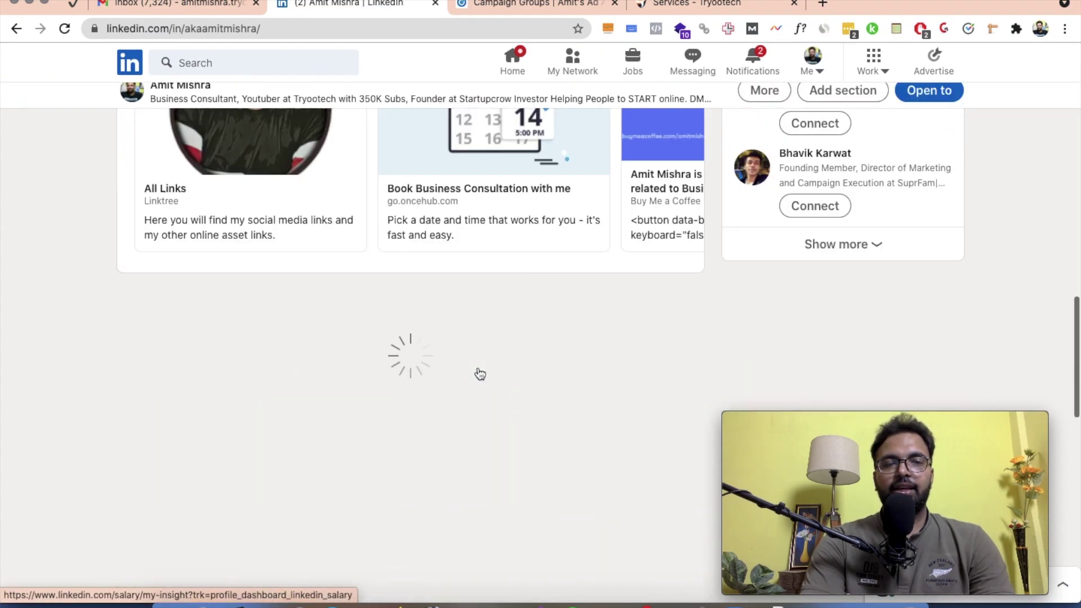
Return to the LinkedIn feed and review the account's management options and the list of company pages.
left_click(16, 33)
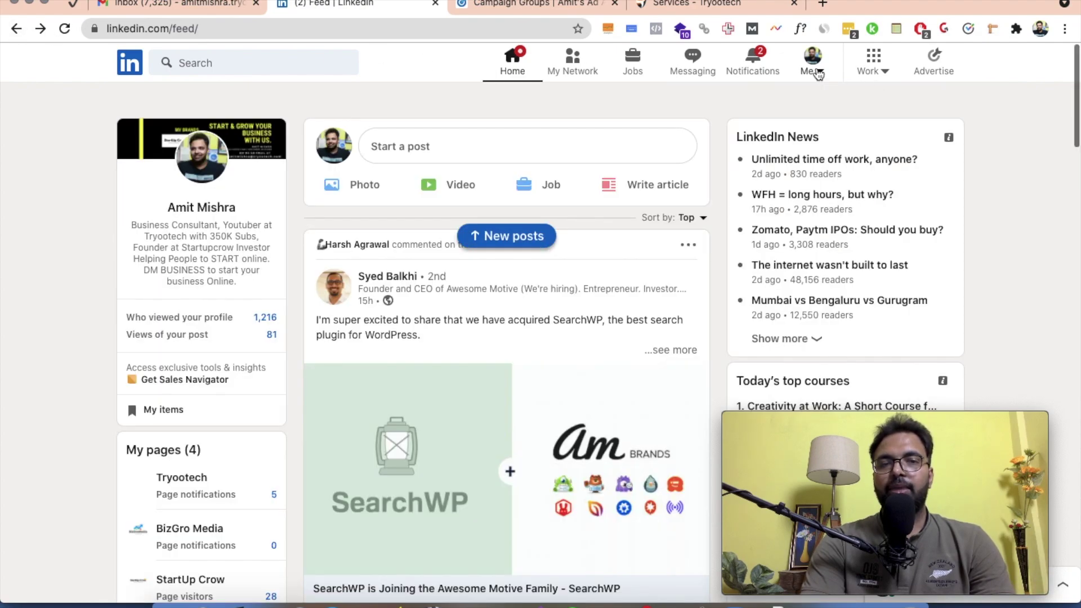
left_click(817, 73)
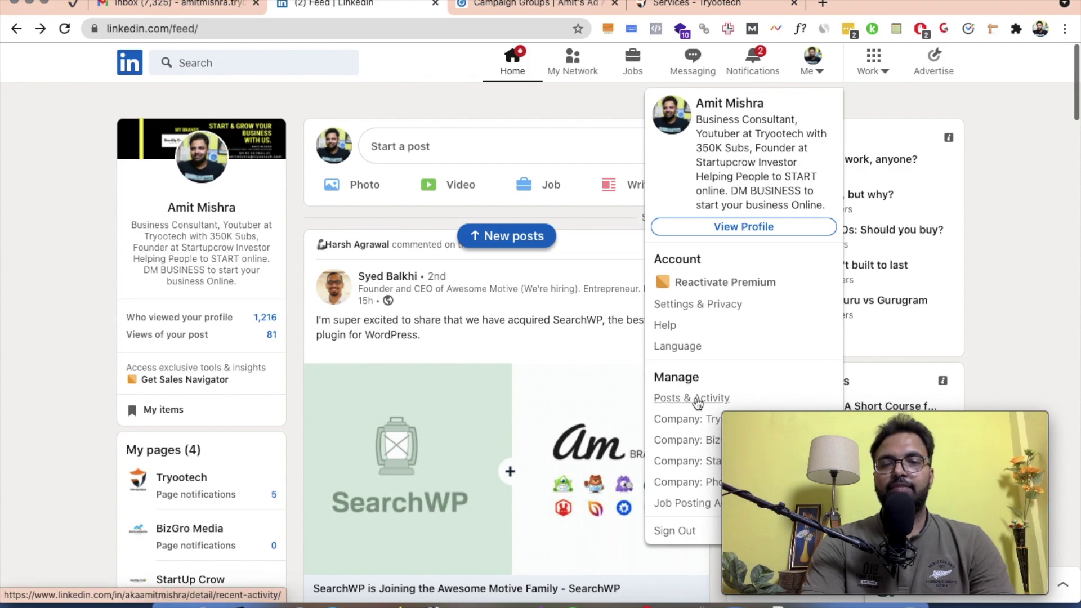
scroll(685, 438, "down", 3)
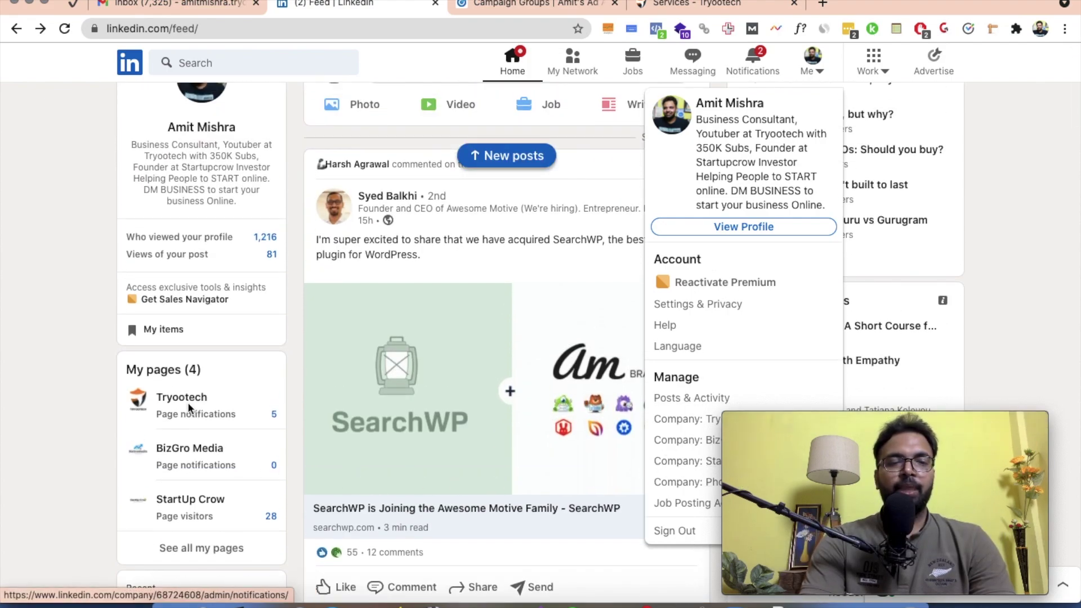
scroll(188, 405, "down", 2)
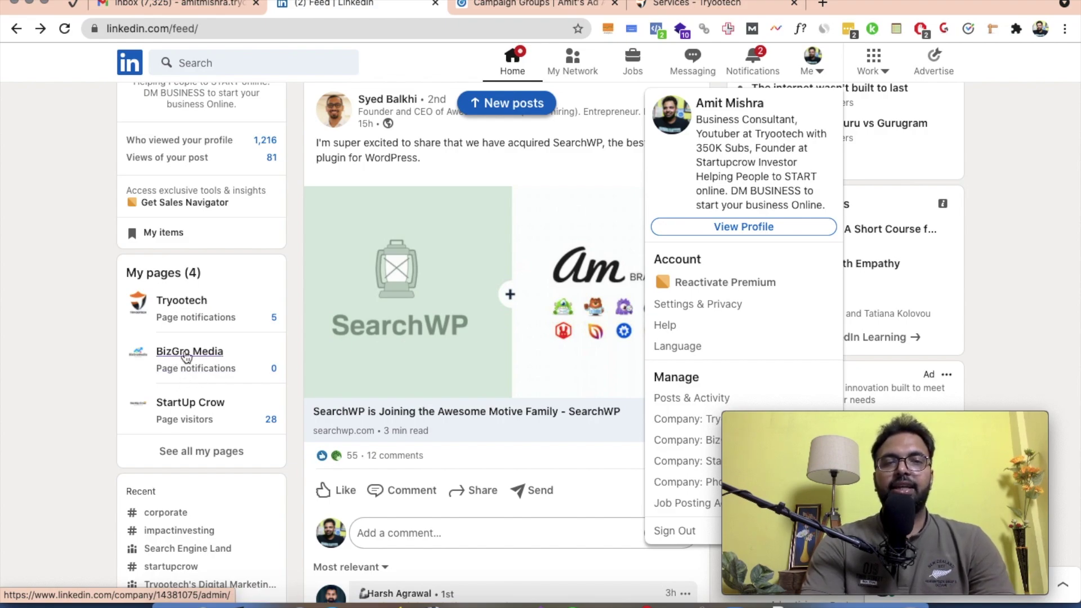
Open the Default Campaign Group in Campaign Manager and set AdBlock to always pause on linkedin.com.
left_click(538, 5)
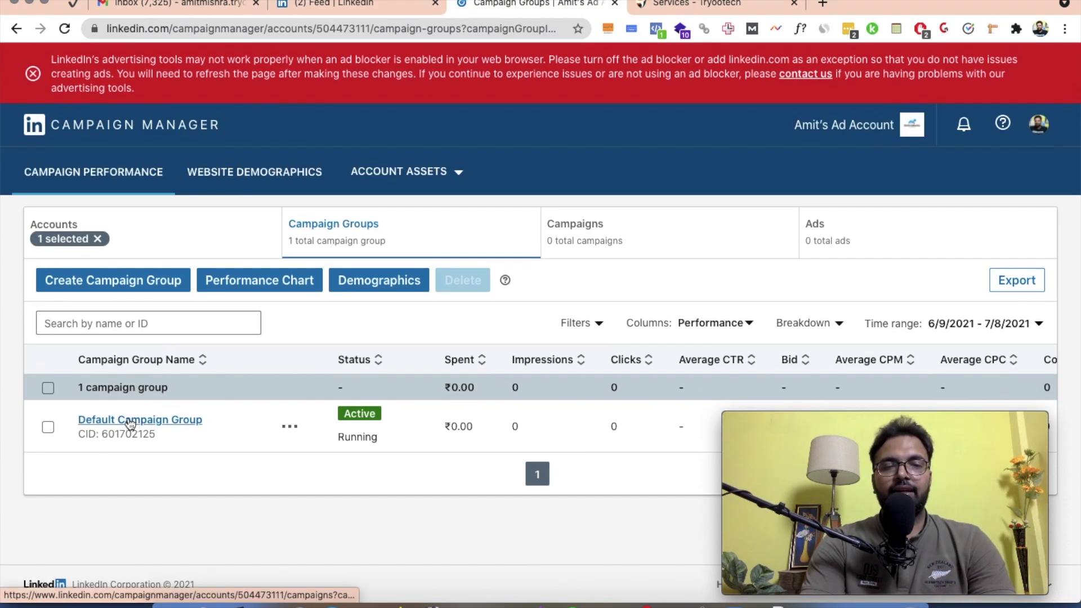
left_click(130, 424)
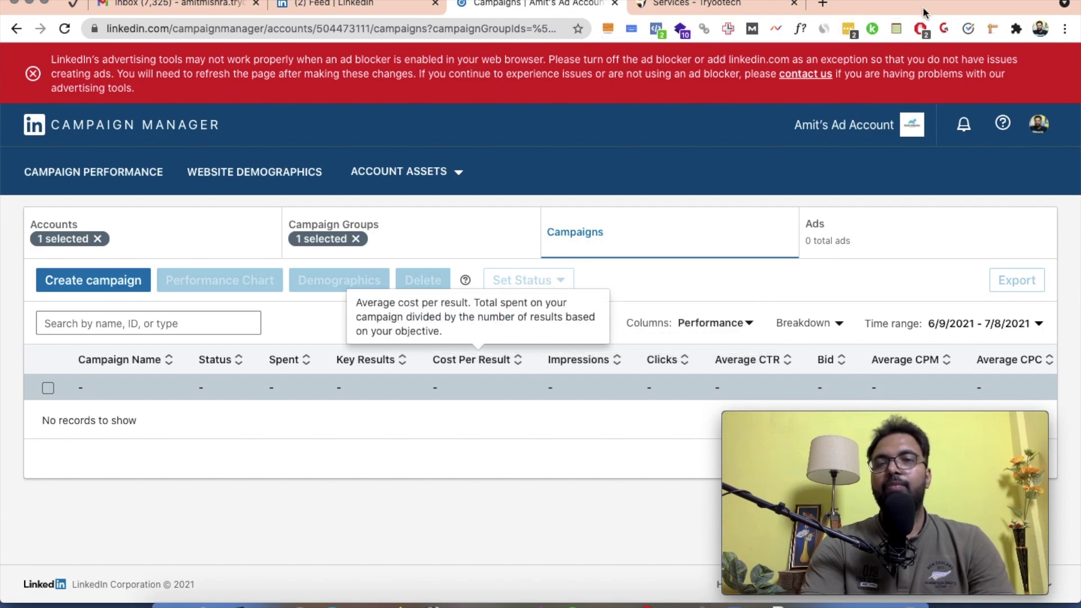
left_click(920, 29)
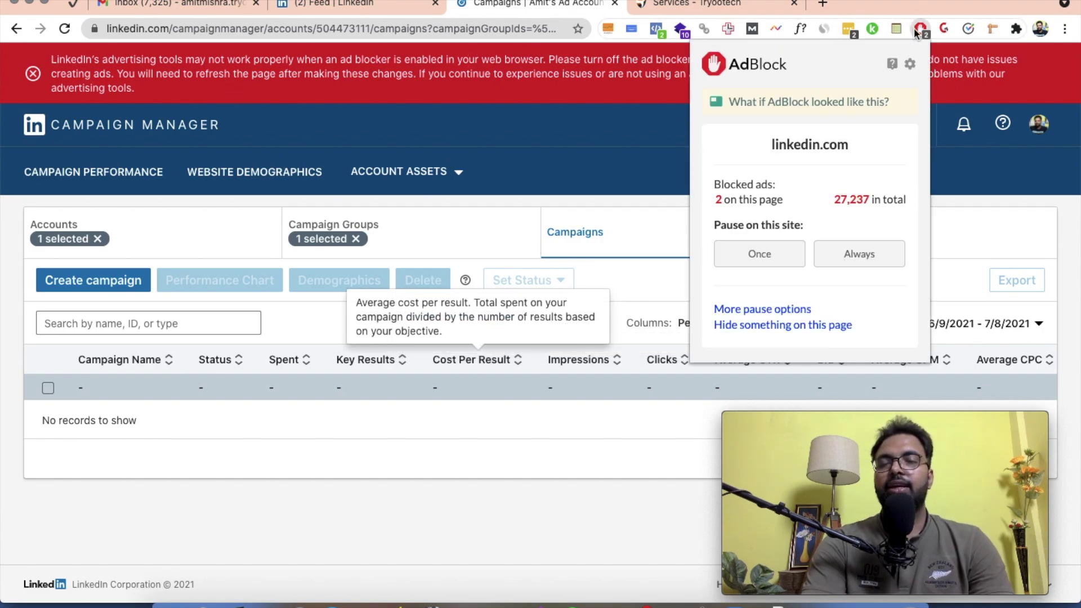
left_click(856, 252)
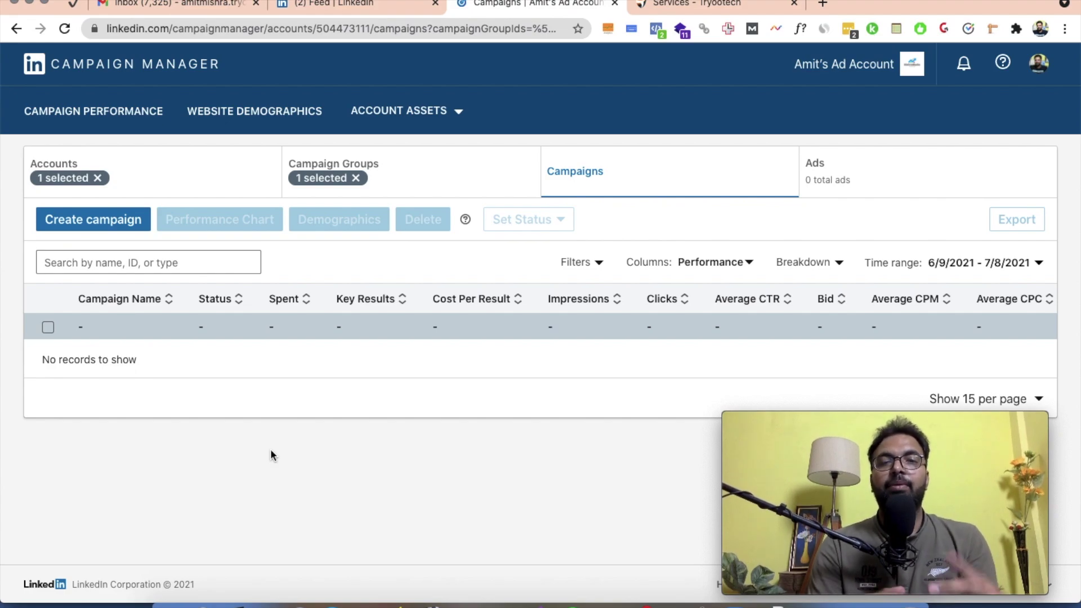
Examine the Tryootech services landing page and its enquiry form, and return to Campaign Manager.
left_click(670, 5)
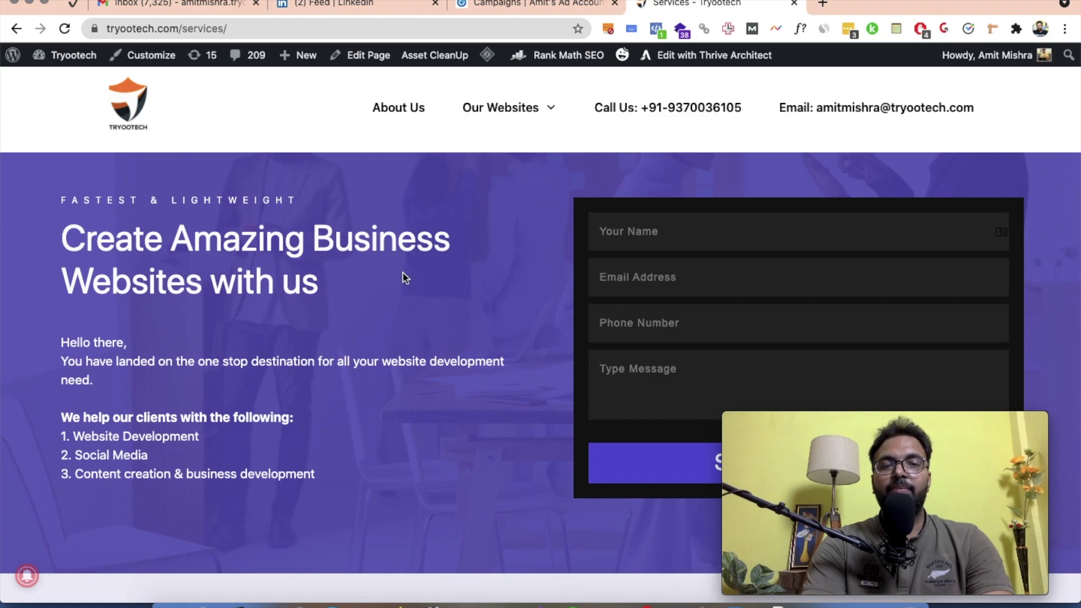
scroll(406, 277, "down", 3)
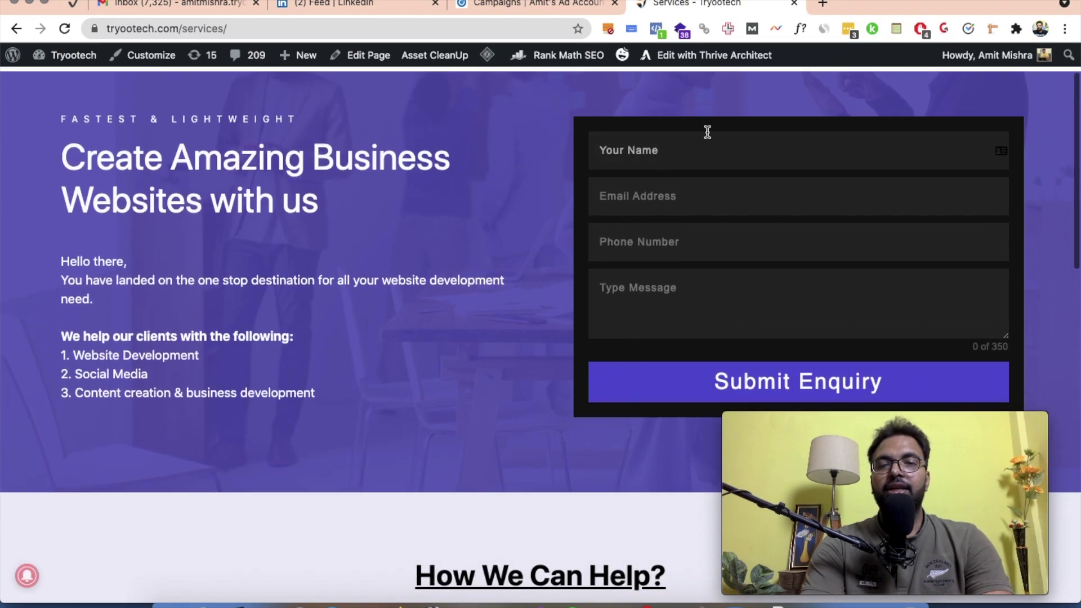
left_click(652, 158)
left_click(501, 359)
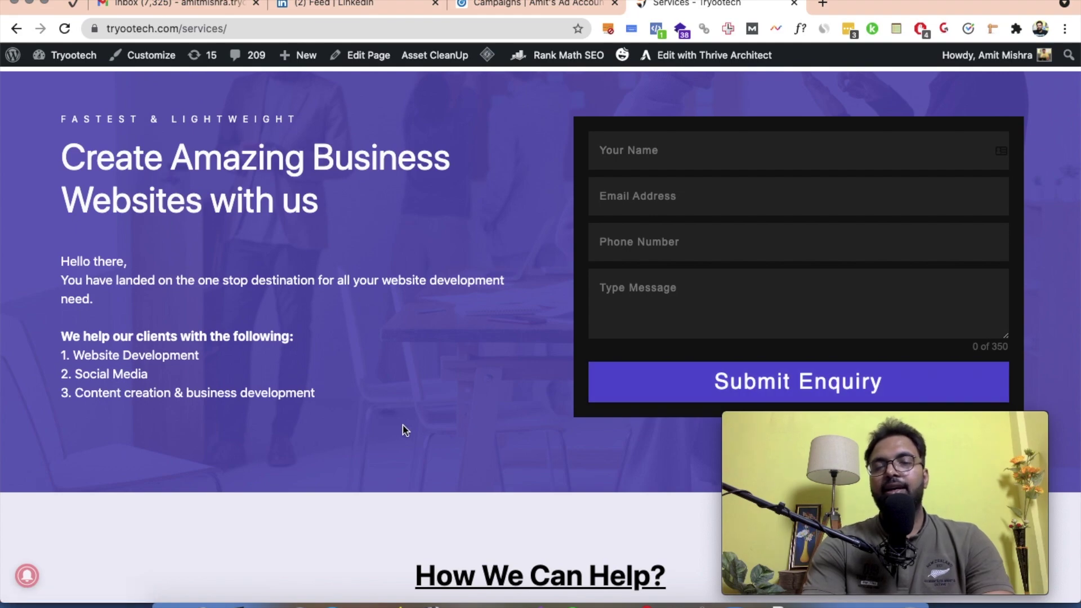
scroll(405, 431, "up", 3)
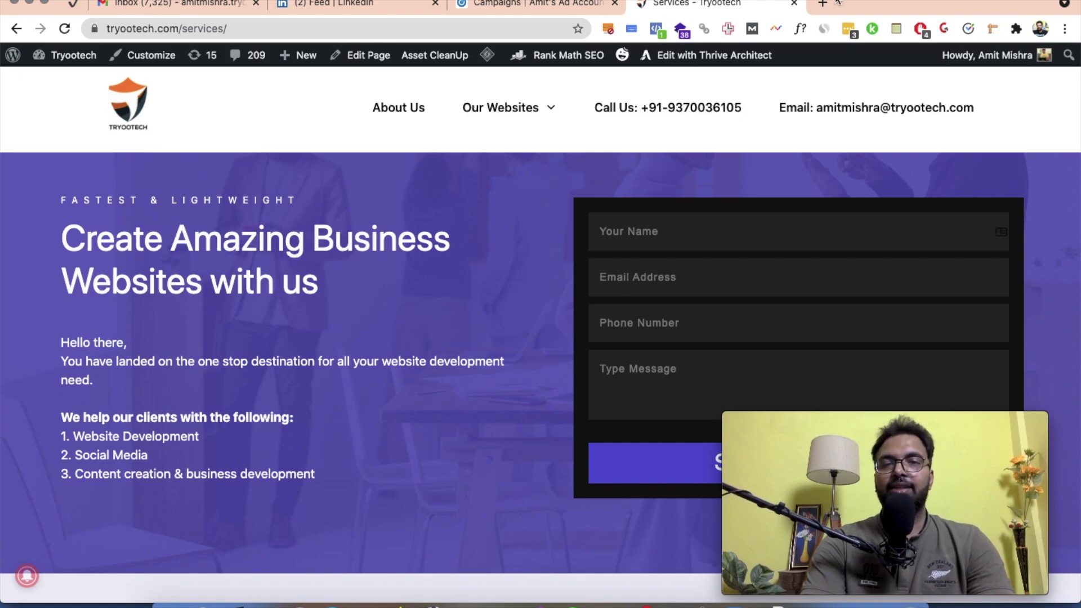
key("ctrl+shift+Tab")
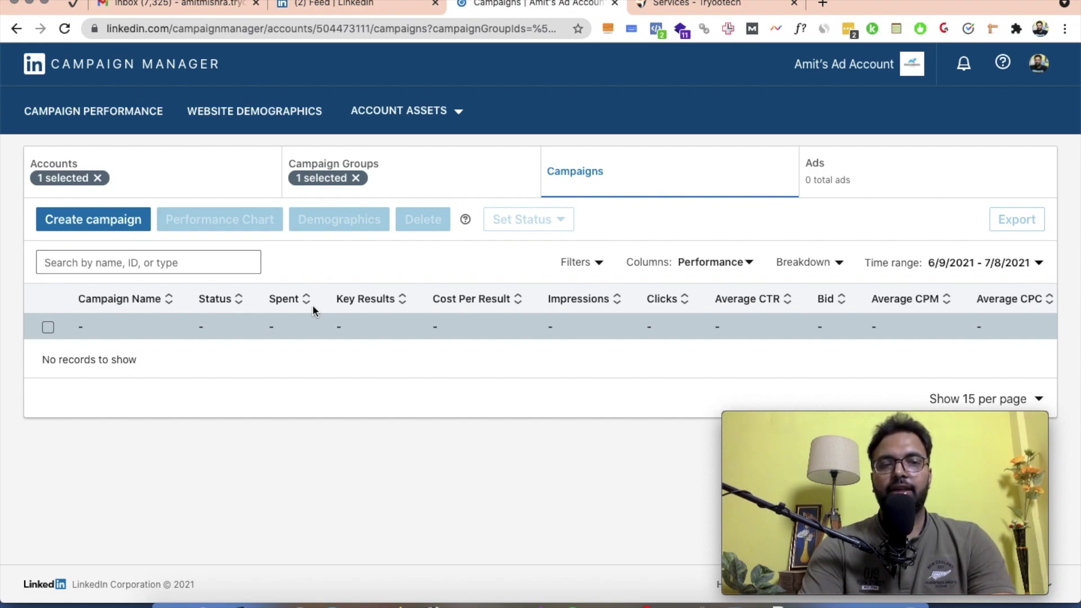
Create a new campaign in the Default Campaign Group and name it "lead gen Web dev".
left_click(145, 268)
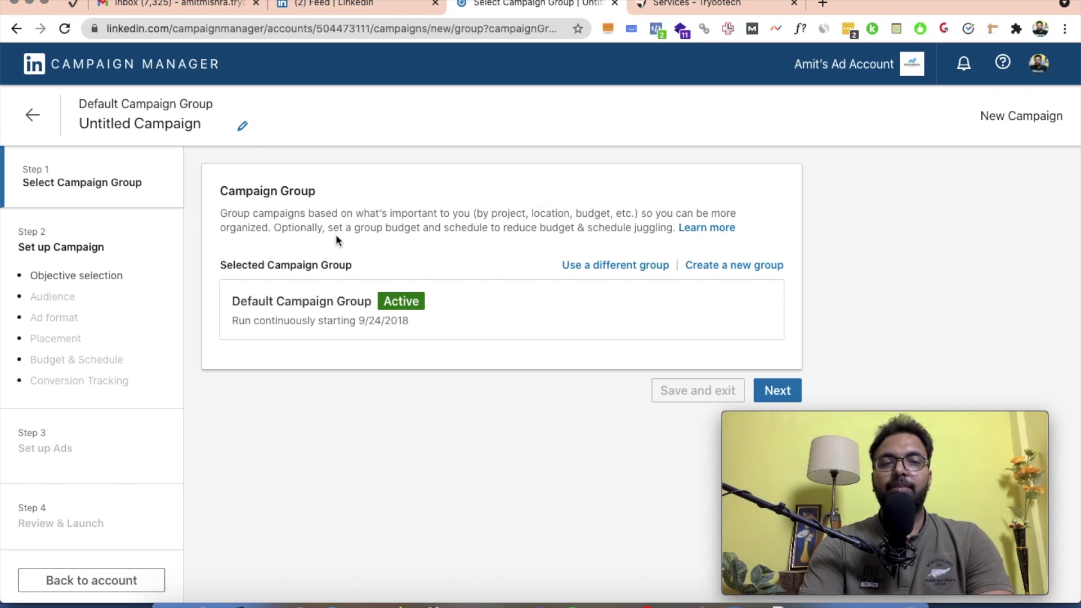
left_click(242, 129)
type("l")
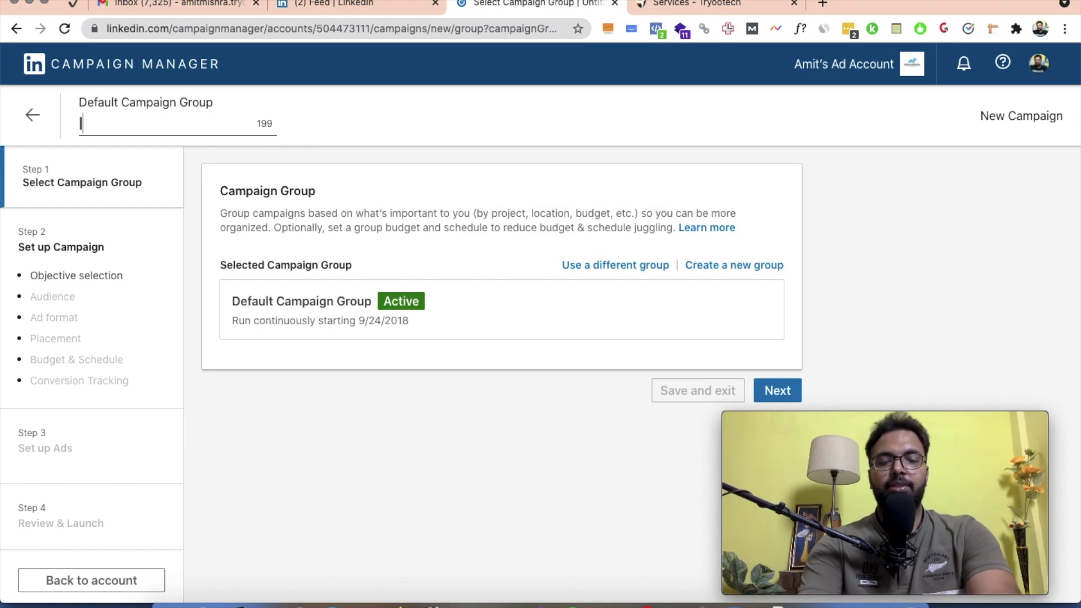
type("ead gen ")
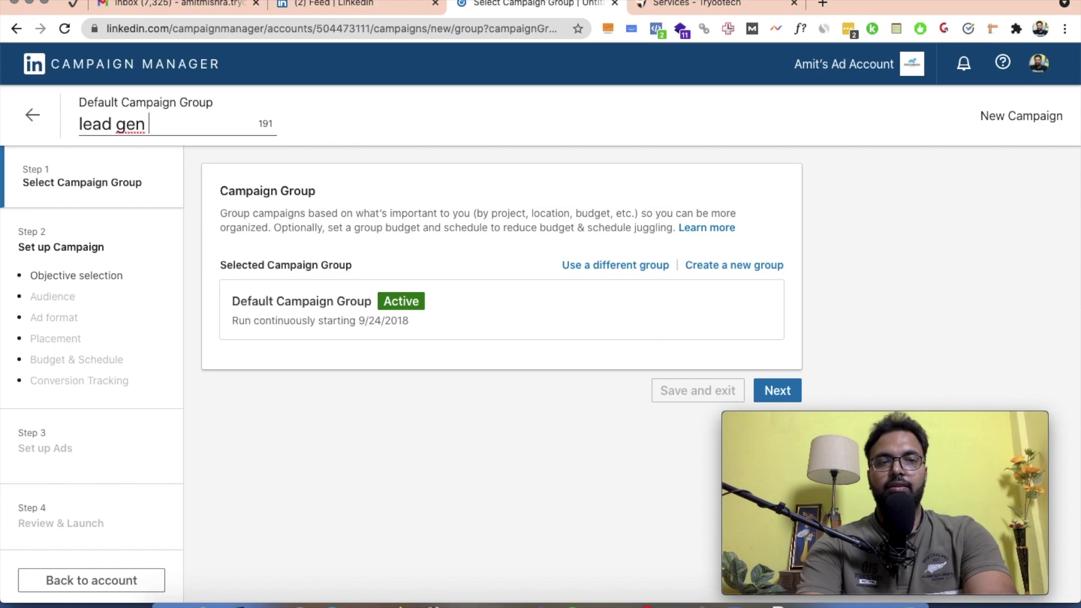
type("Web dev")
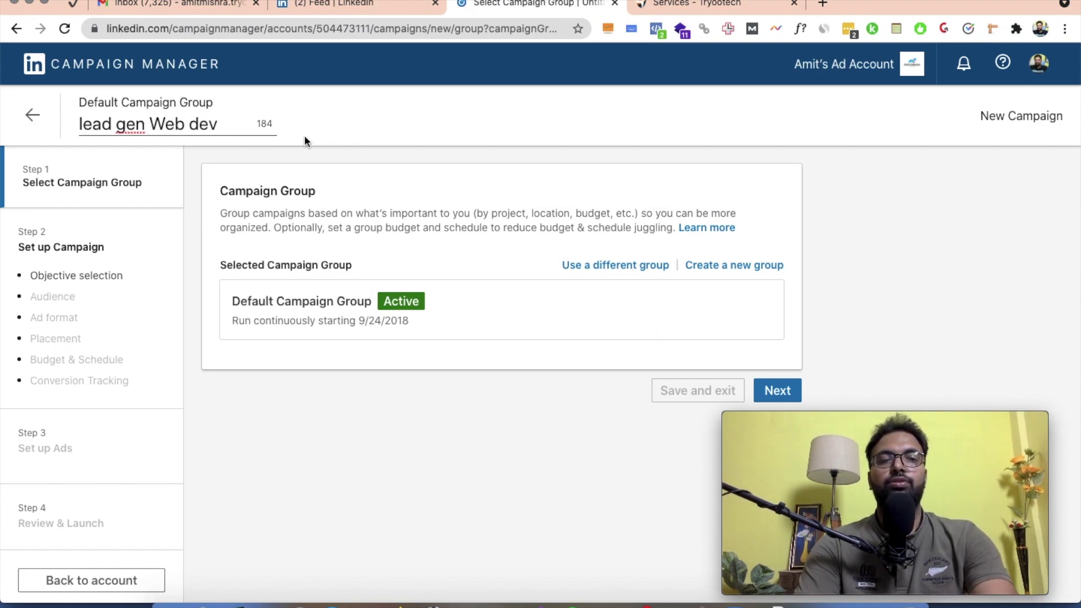
left_click(312, 152)
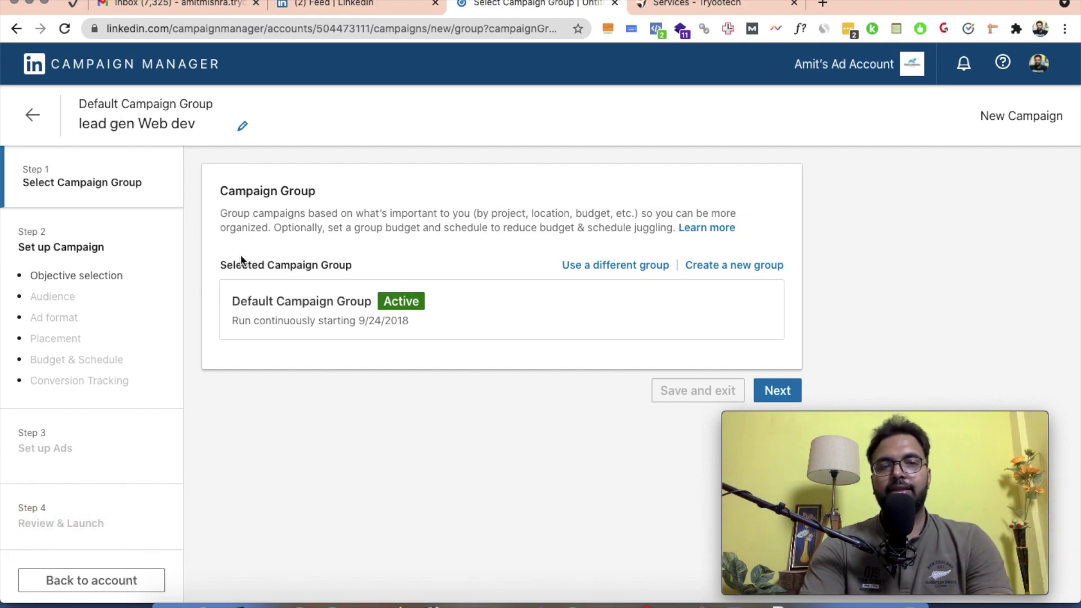
Release the default group to use a different campaign group, and look over the form for creating a new one.
scroll(242, 260, "down", 2)
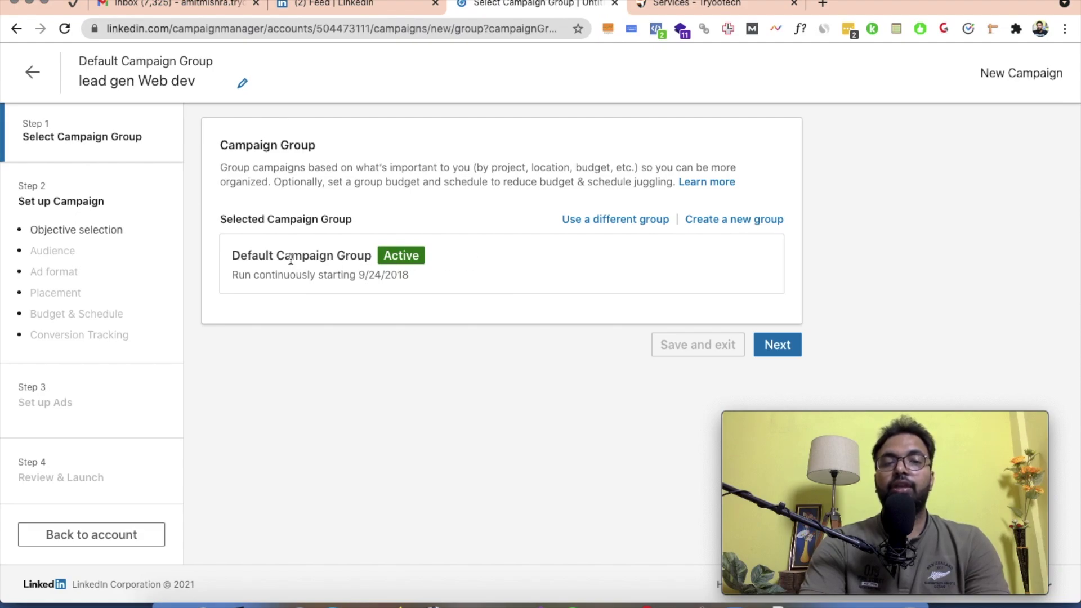
left_click(593, 220)
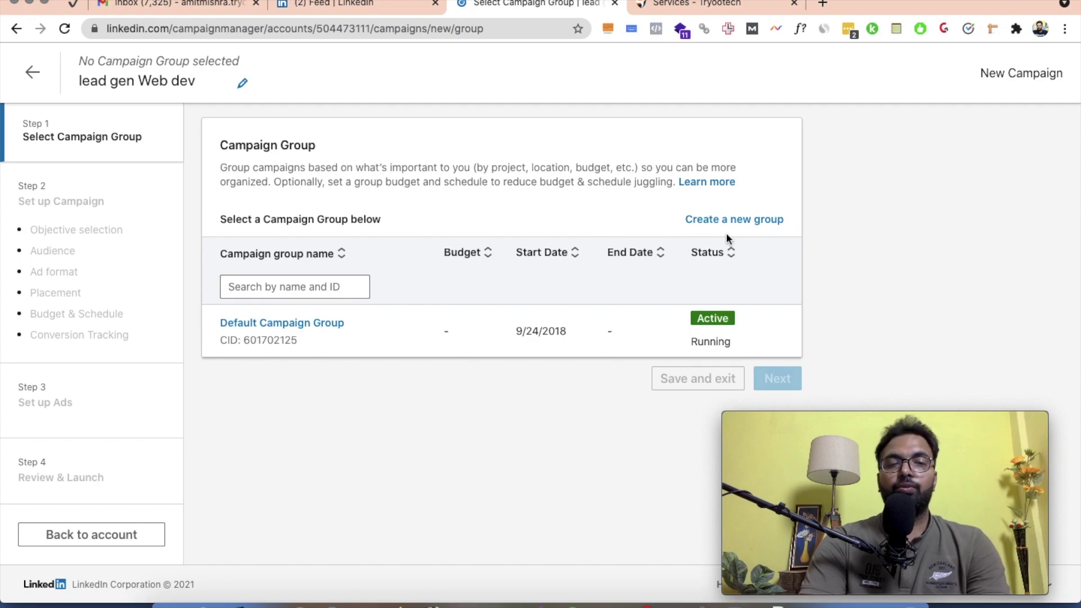
left_click(739, 222)
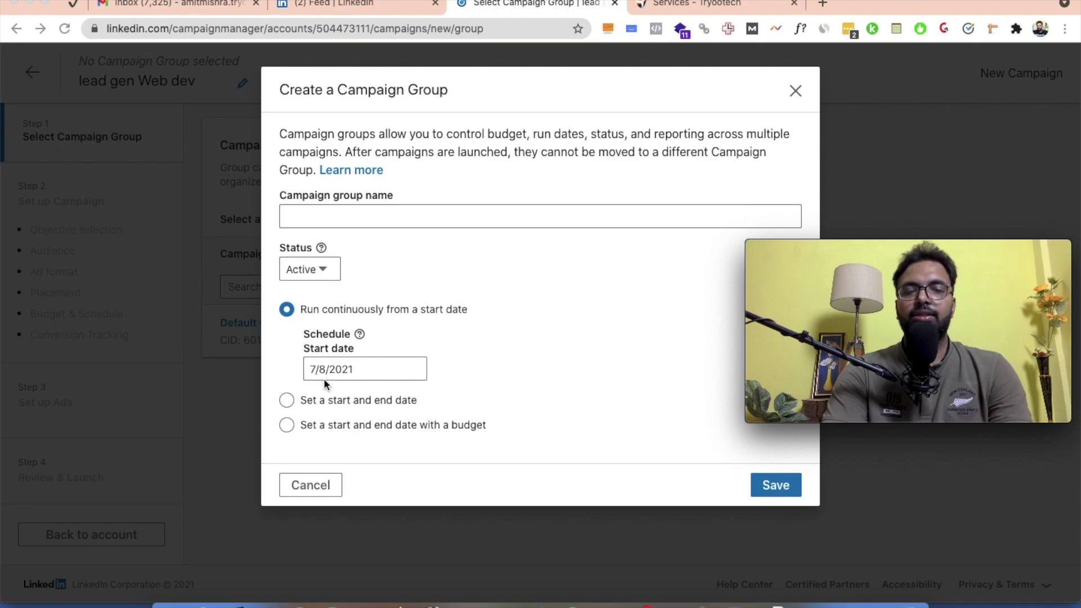
left_click(796, 92)
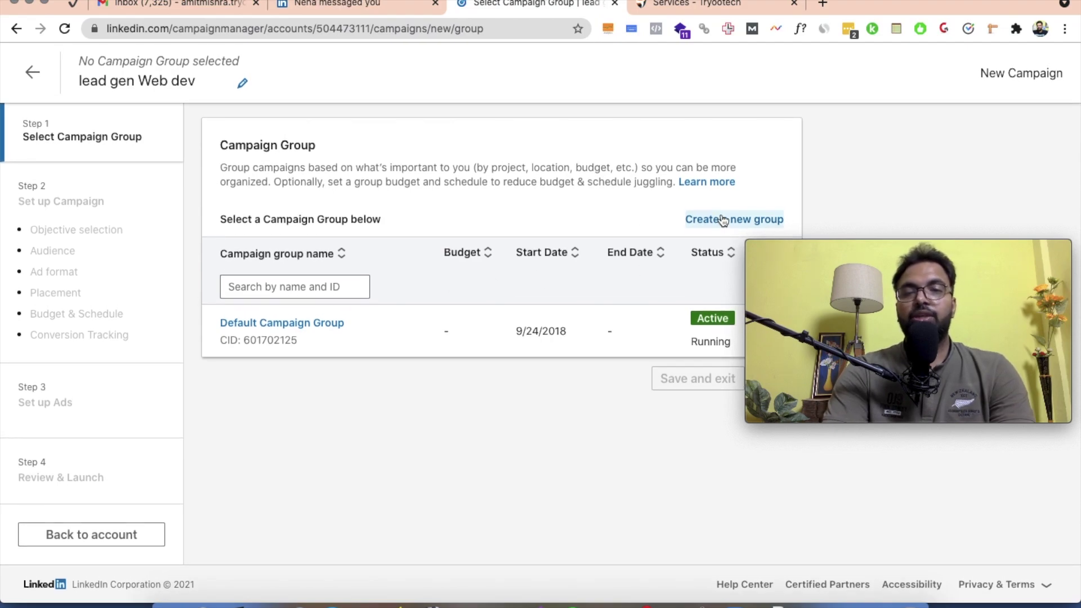
Start a new campaign group, name it "Lead Gen" and keep its status set to Active.
left_click(723, 220)
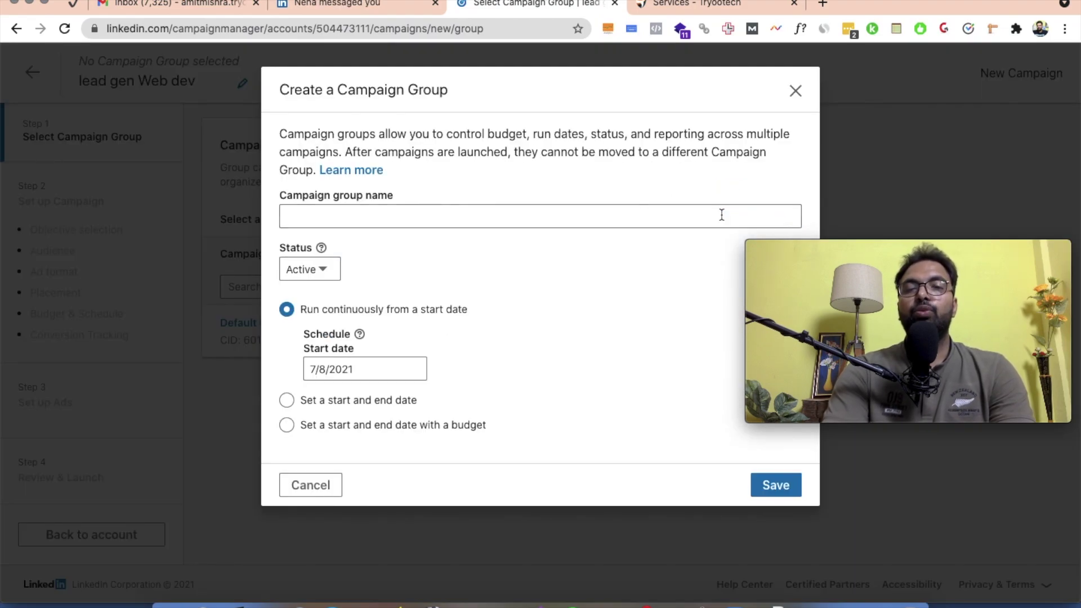
left_click(390, 217)
type("Le")
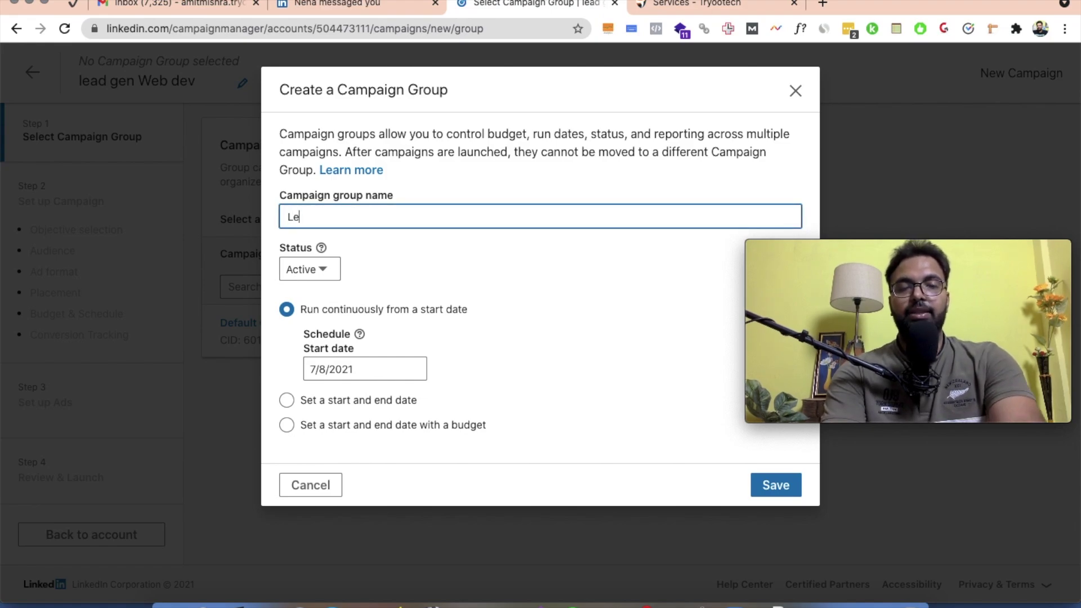
type("ad Gen")
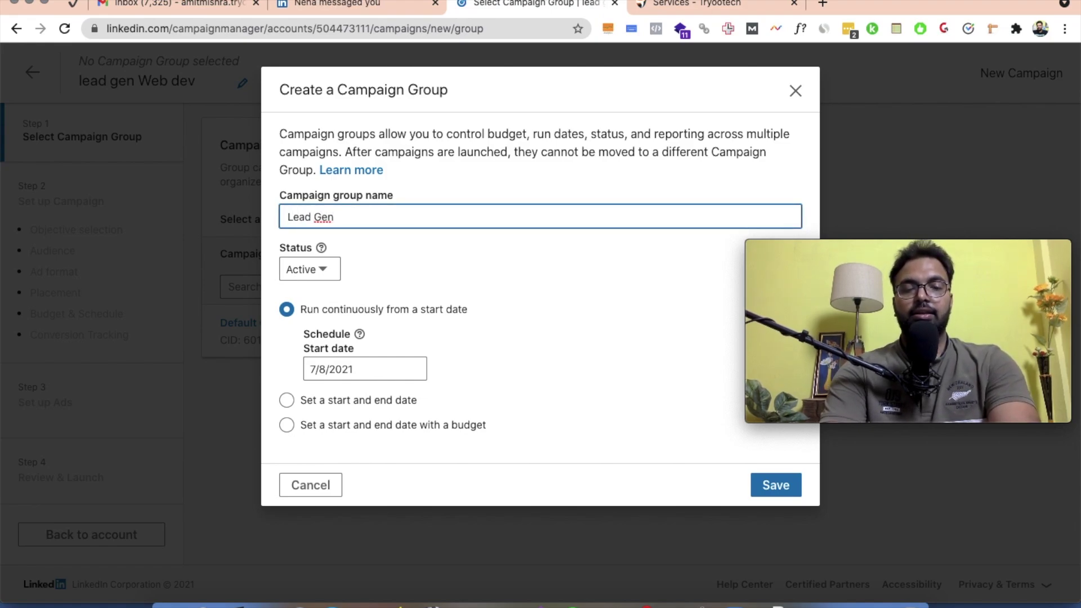
left_click(322, 273)
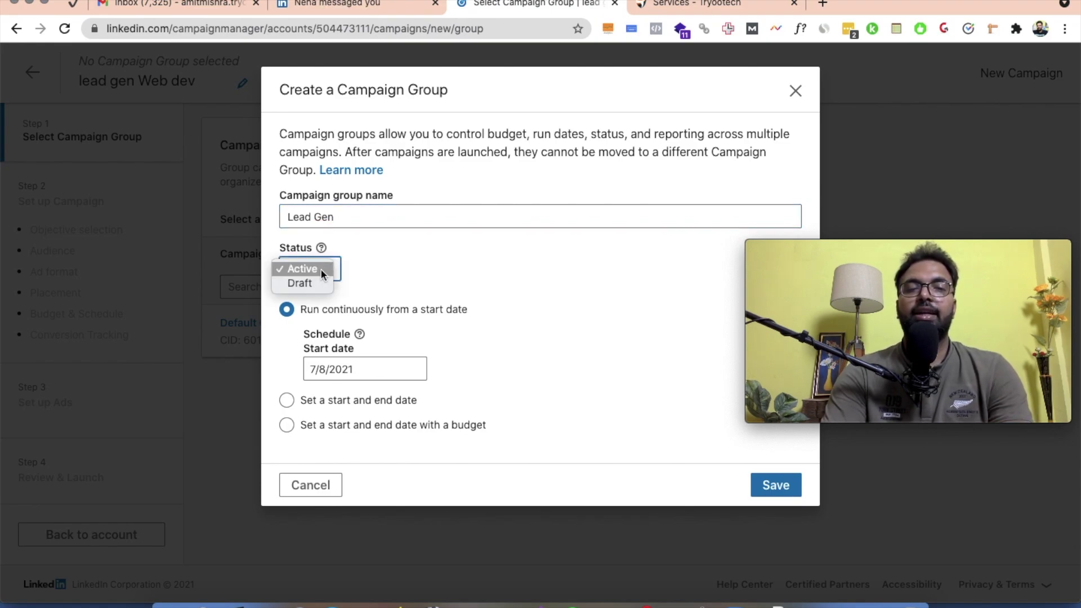
left_click(320, 269)
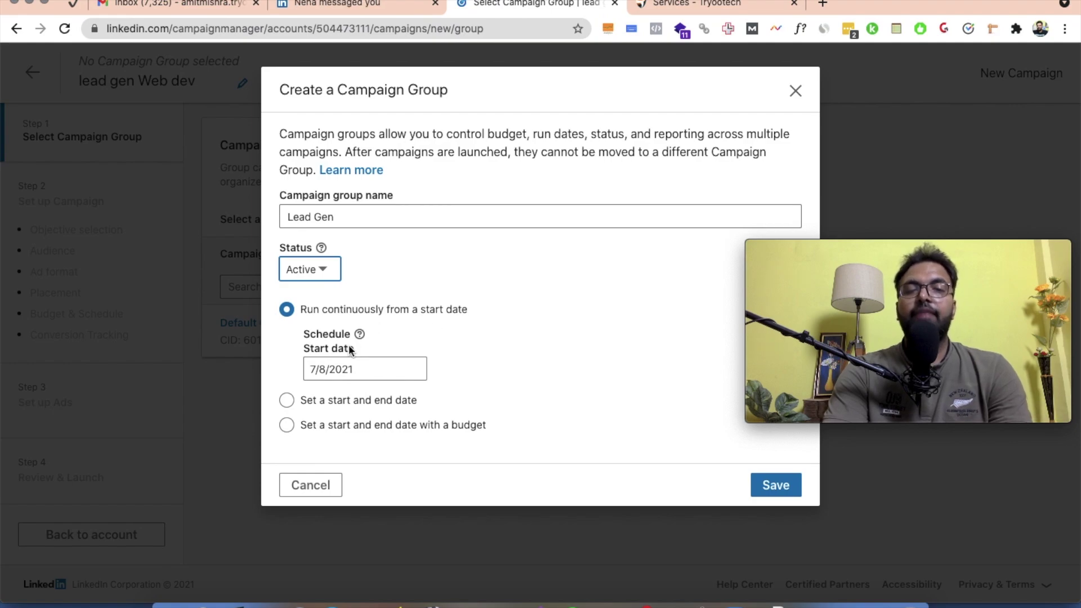
Look over the group's schedule options with an end date and with a total budget, and return to running continuously from the start date.
left_click(291, 400)
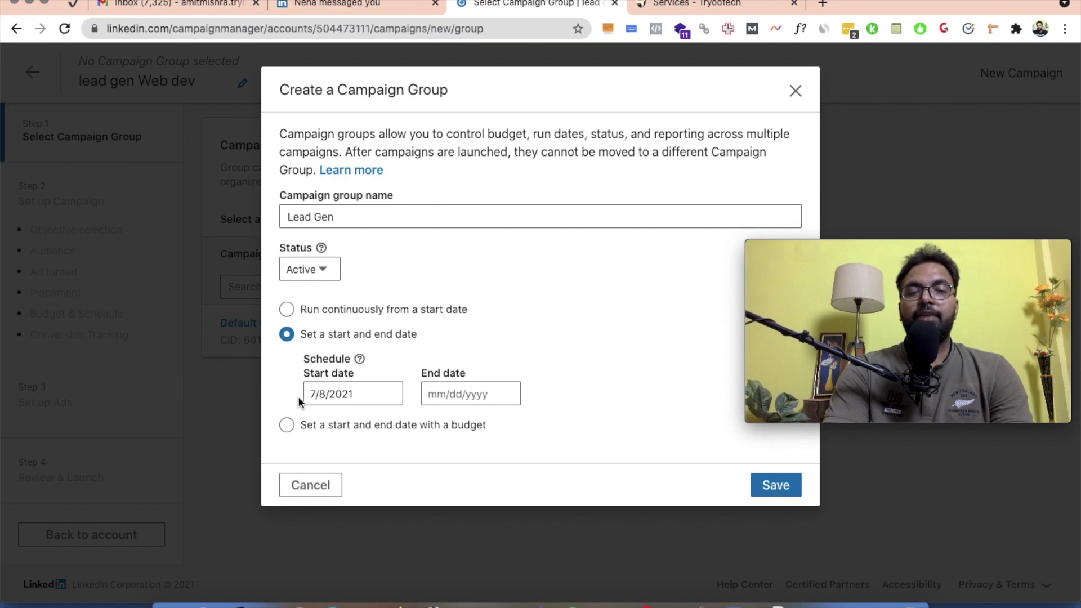
left_click(459, 394)
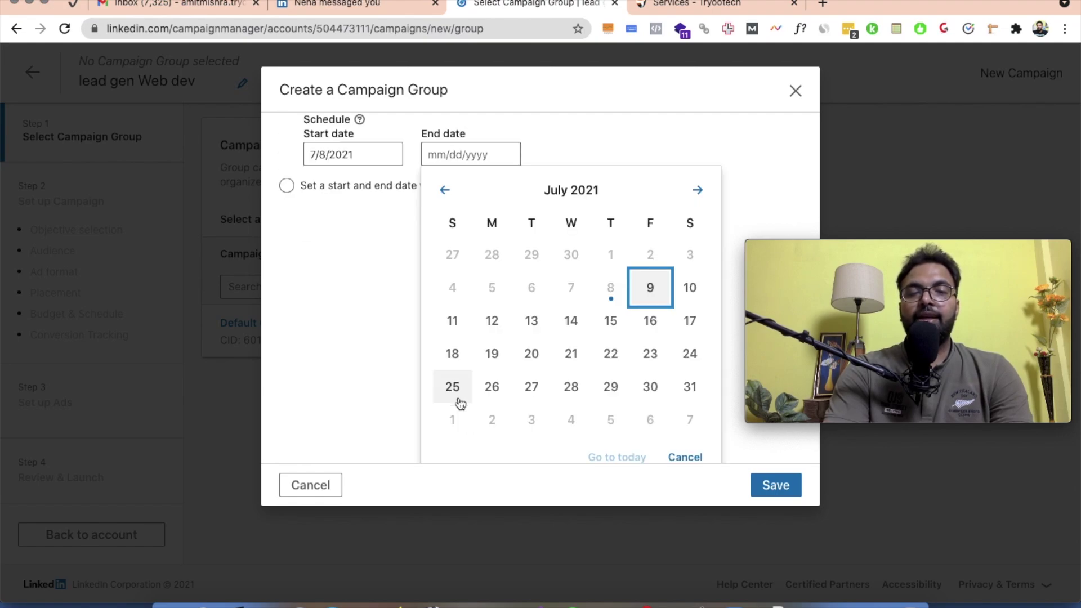
left_click(685, 457)
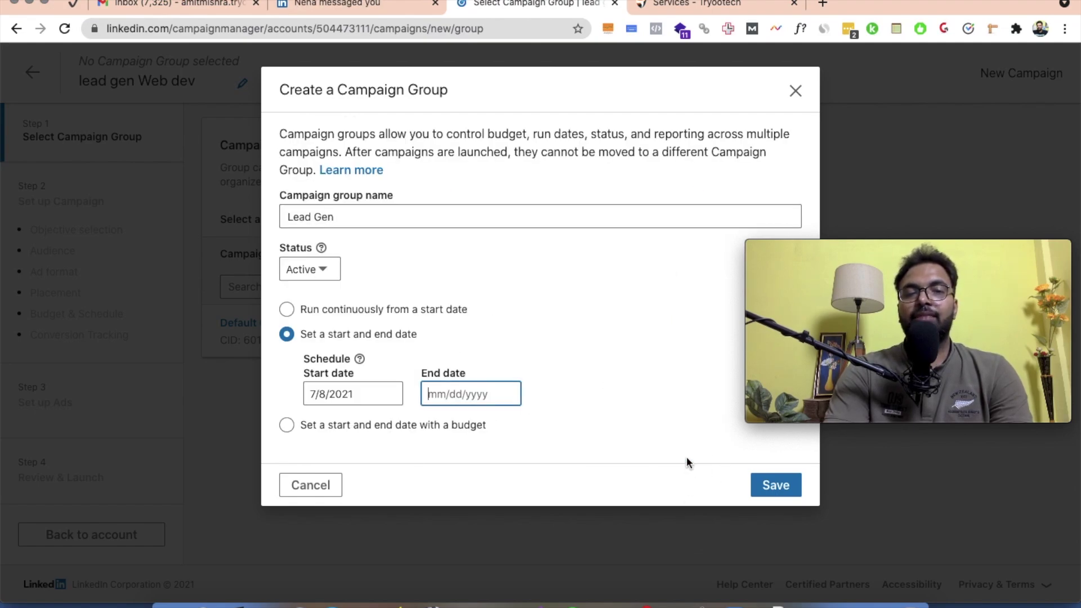
left_click(286, 310)
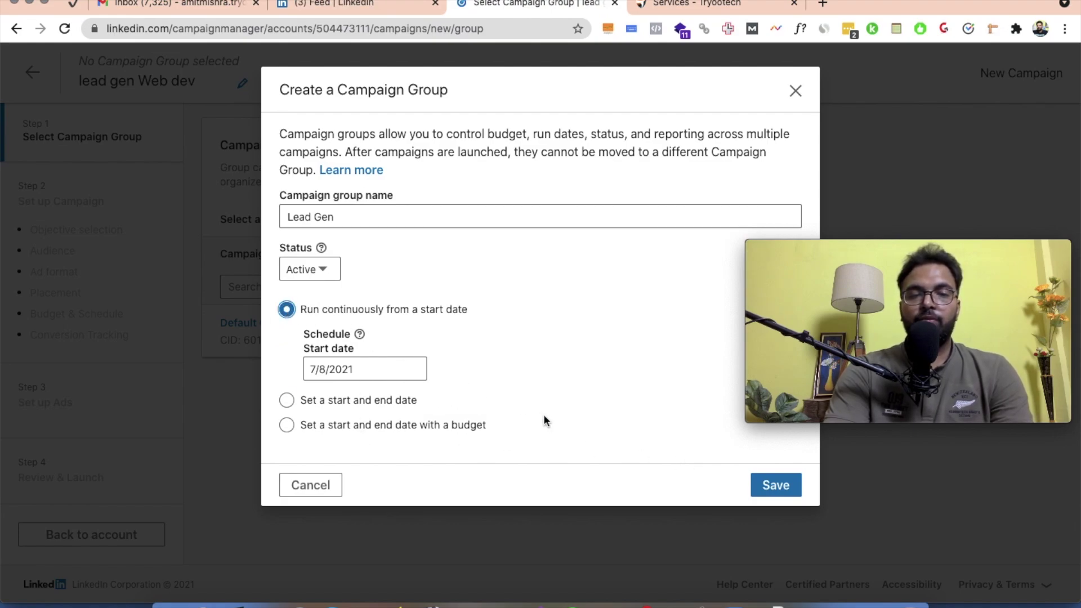
left_click(411, 424)
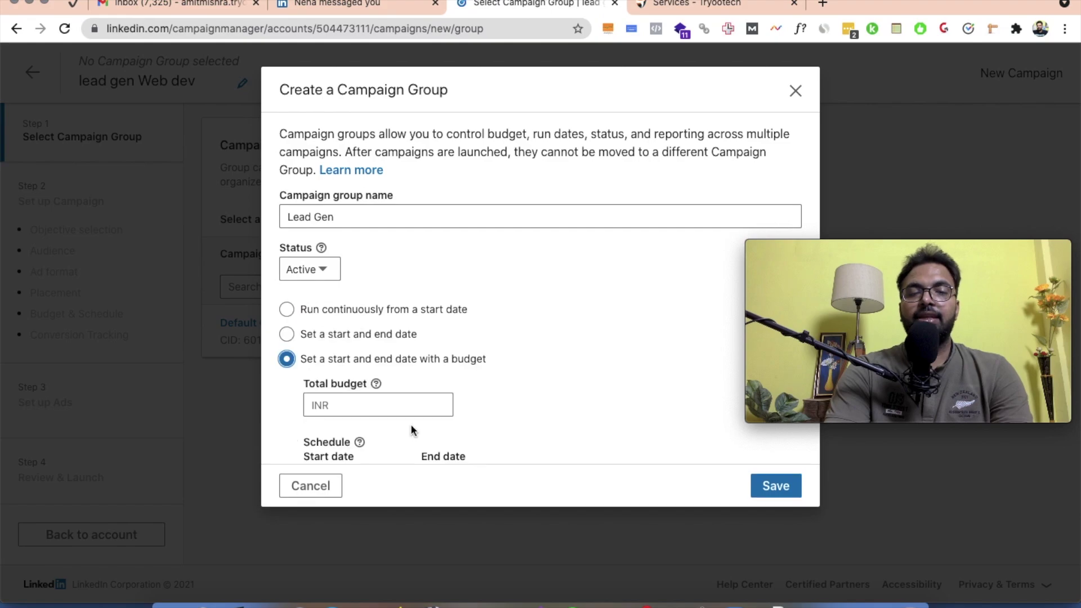
scroll(506, 422, "down", 2)
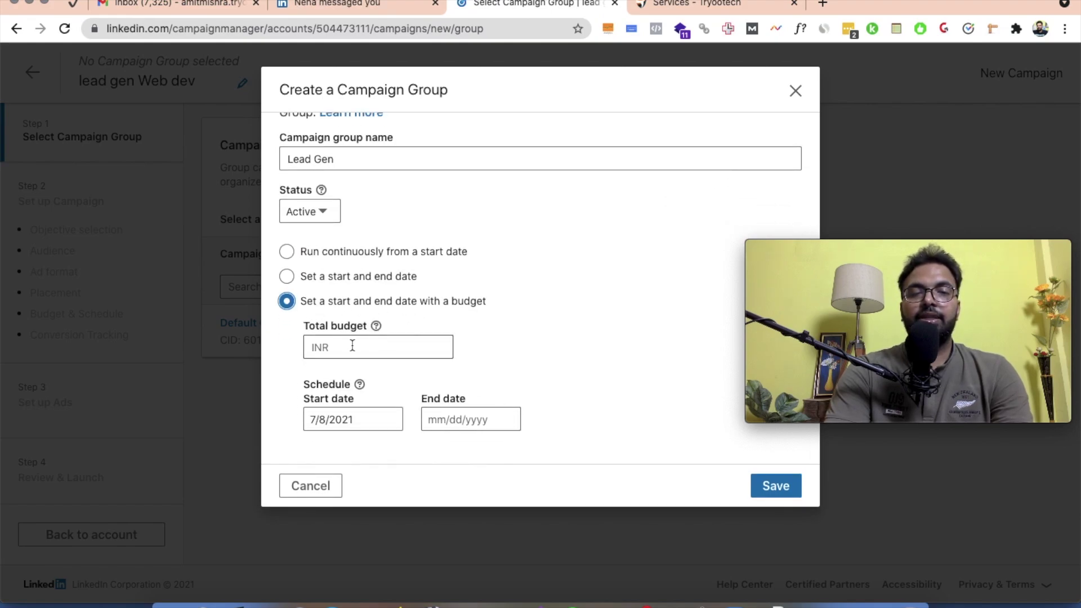
left_click(287, 252)
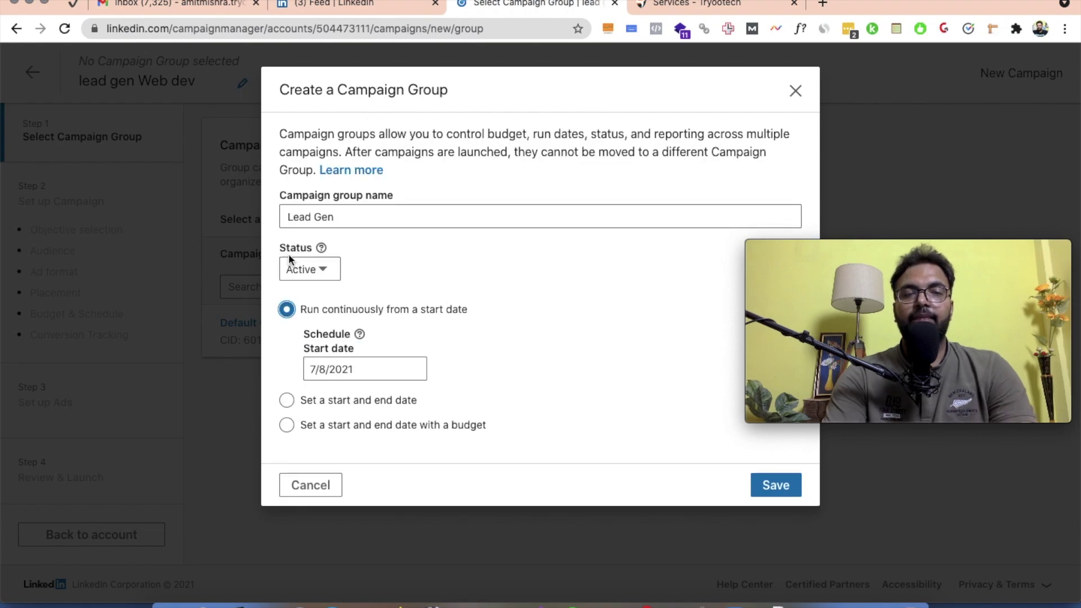
Save the Lead Gen campaign group and continue to the campaign setup.
left_click(775, 488)
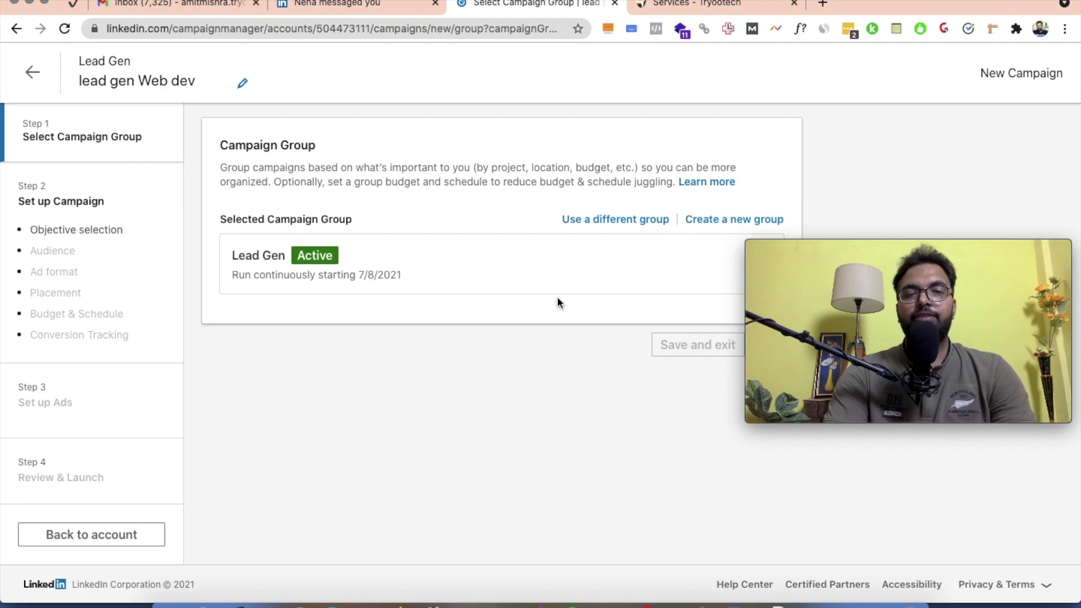
mouse_move(829, 253)
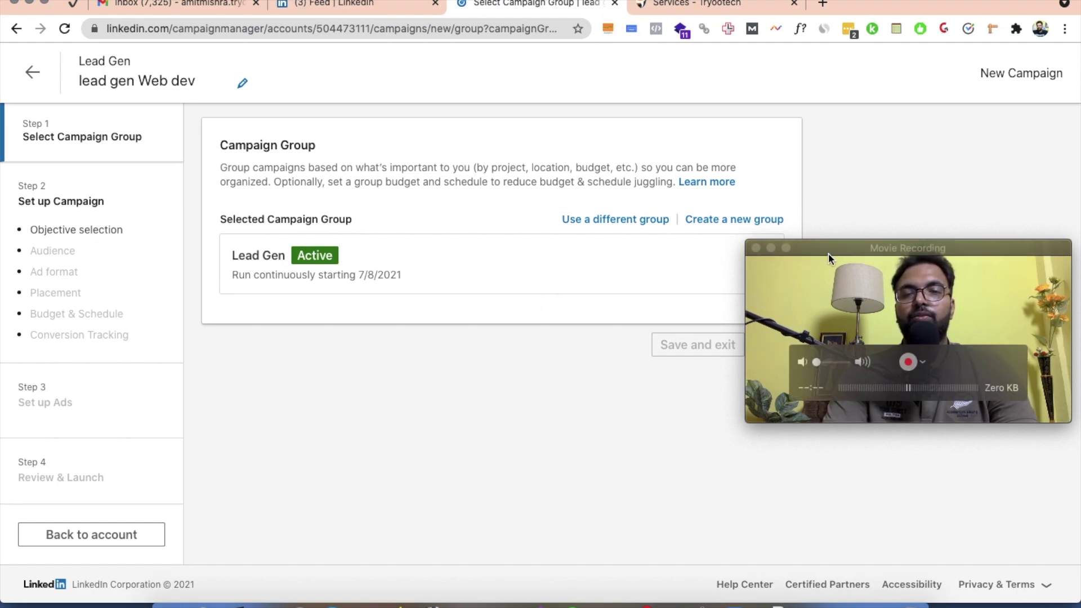
left_click_drag(829, 252, 839, 397)
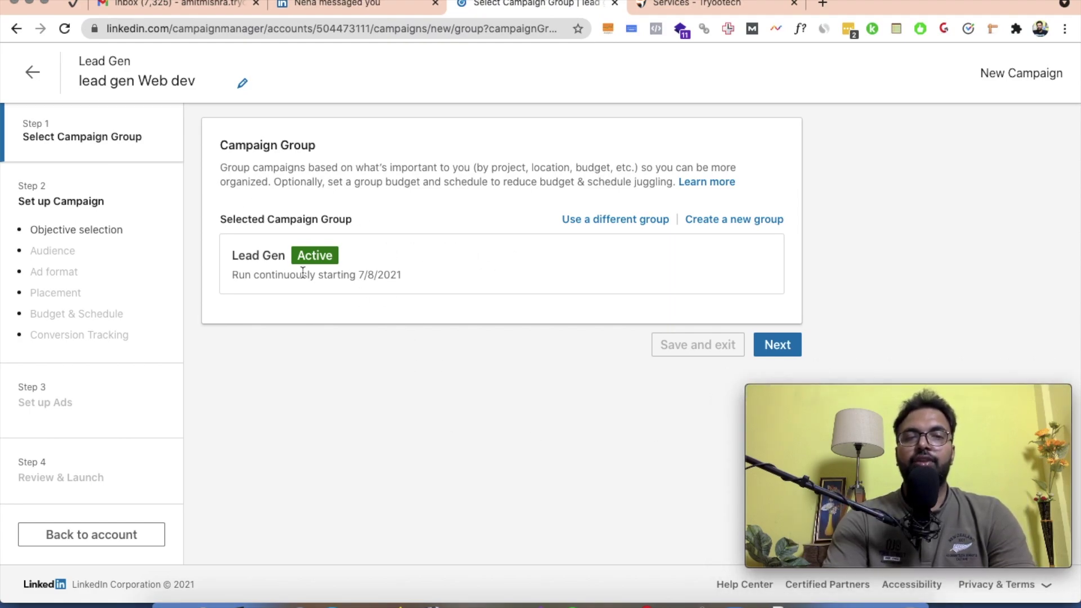
left_click(778, 347)
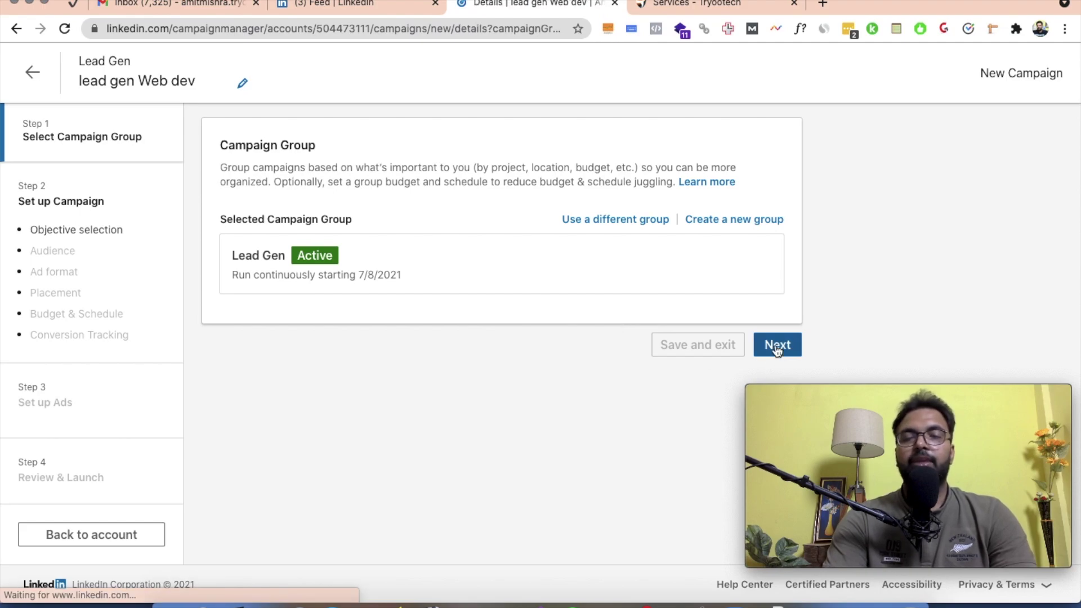
Choose Lead generation as the campaign objective and dismiss the forecasted results tip.
mouse_move(777, 349)
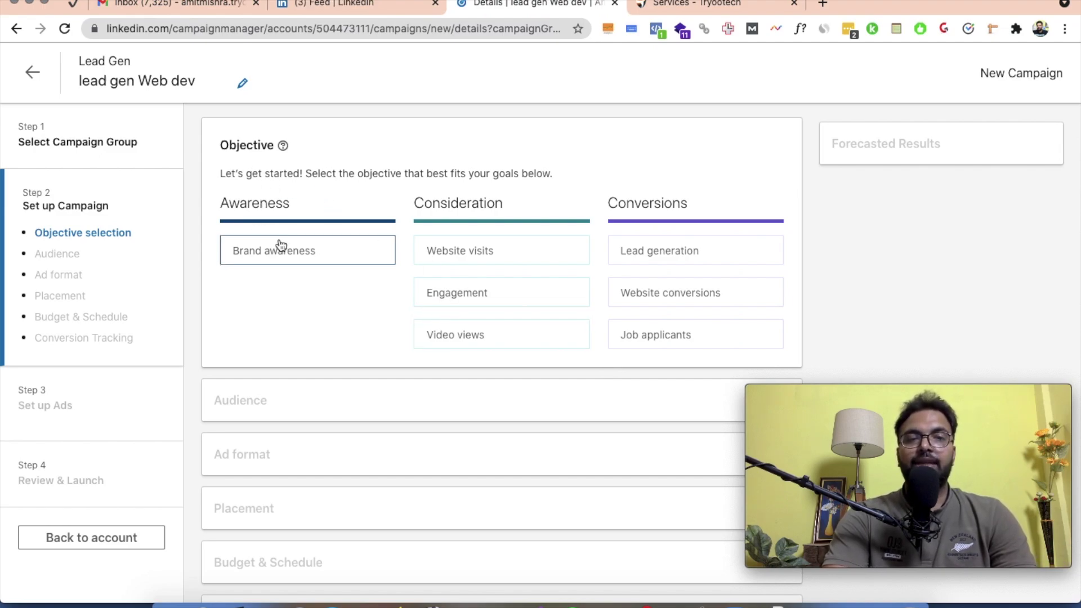
mouse_move(307, 253)
mouse_move(454, 255)
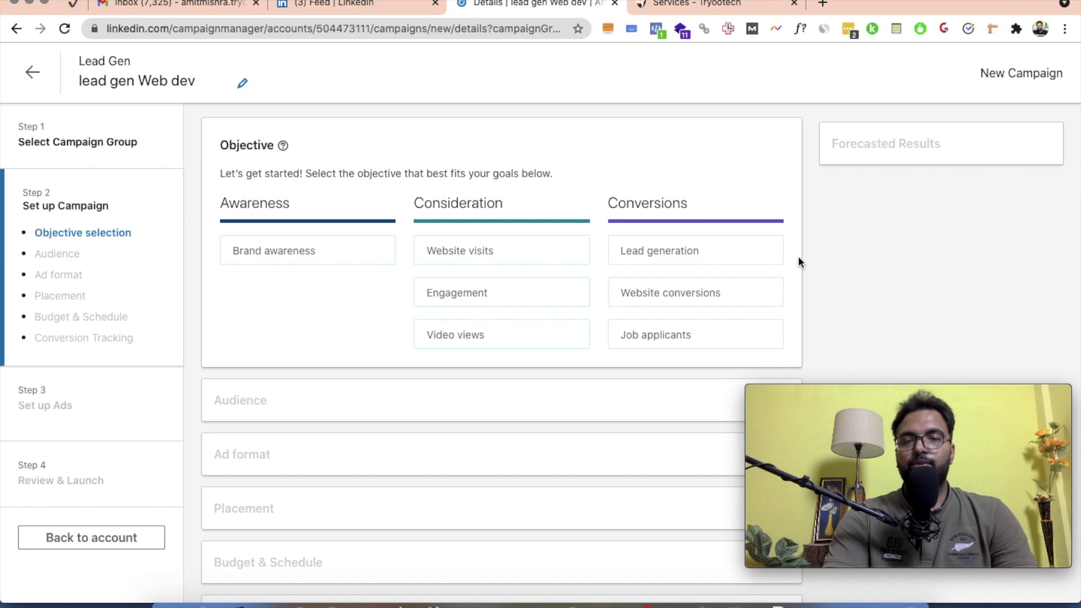
mouse_move(717, 258)
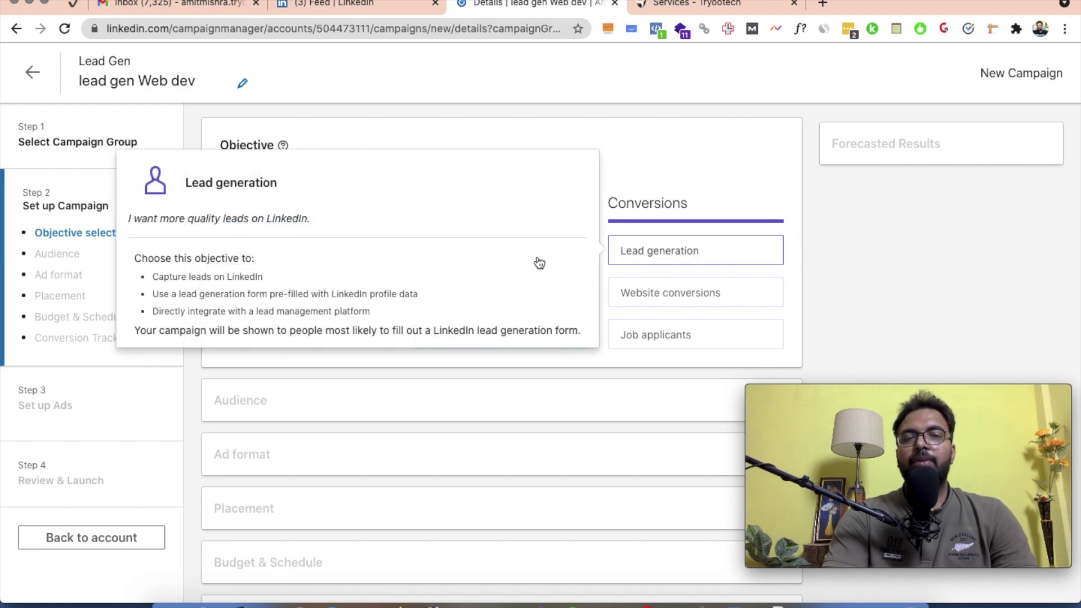
left_click(141, 217)
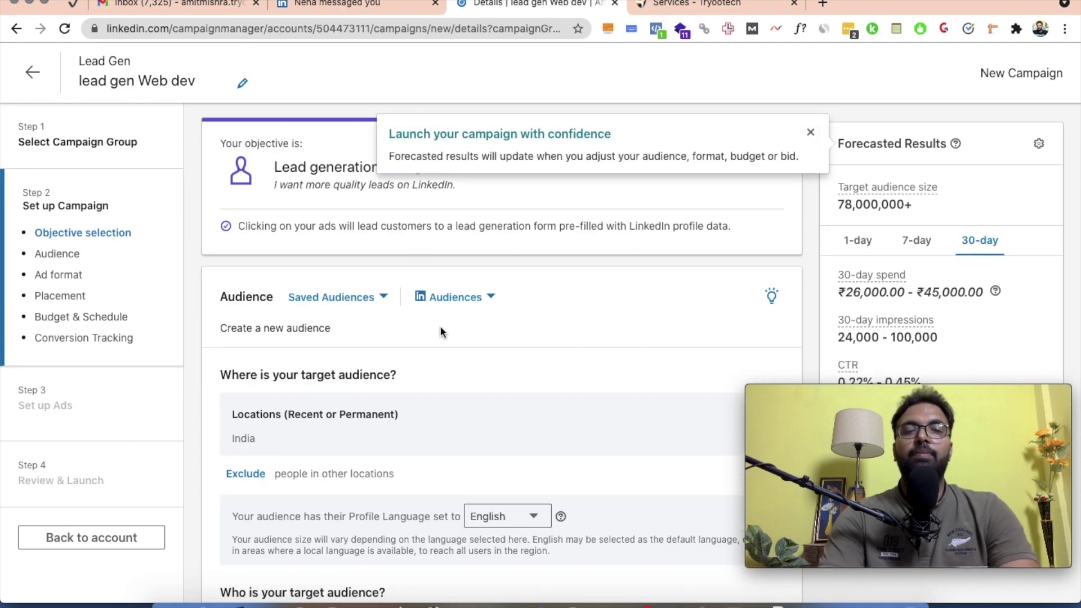
left_click(810, 133)
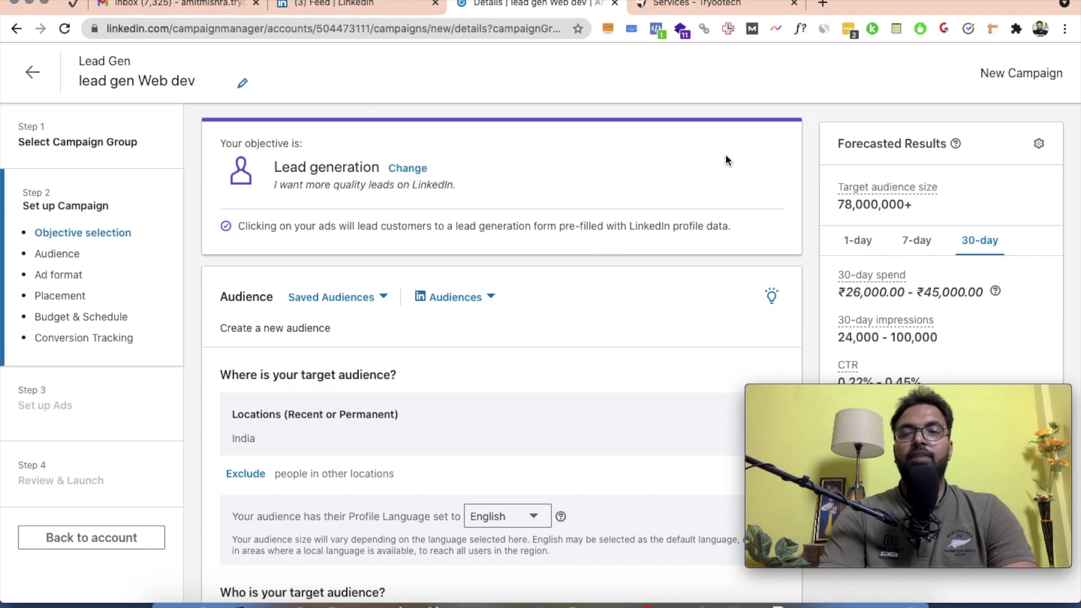
Look over the campaign setup sections from audience to ad format and placement, and check the list of saved audiences.
scroll(471, 288, "up", 1)
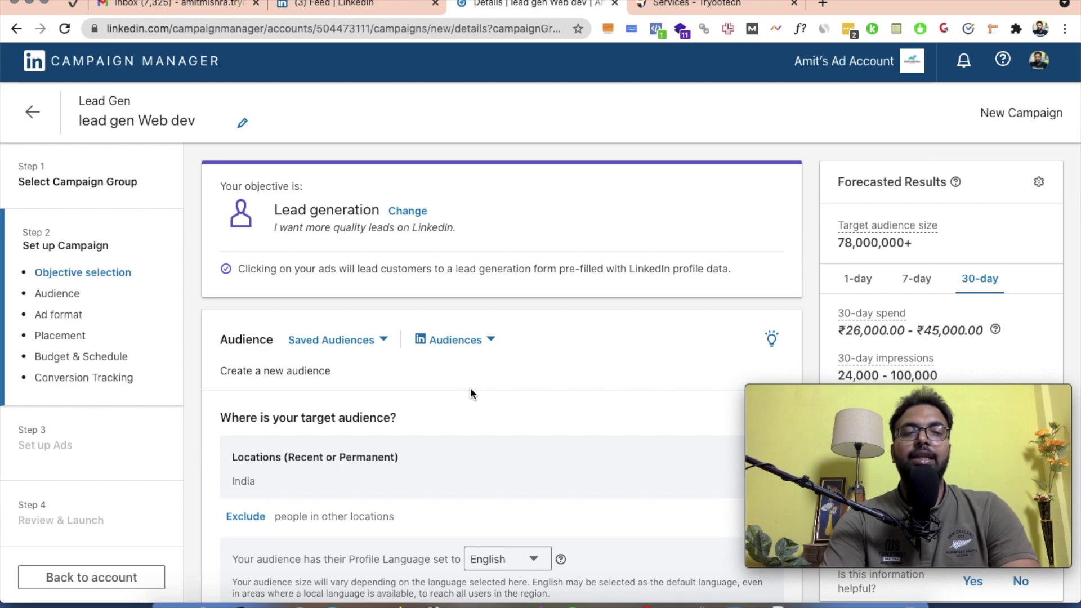
scroll(471, 387, "down", 1)
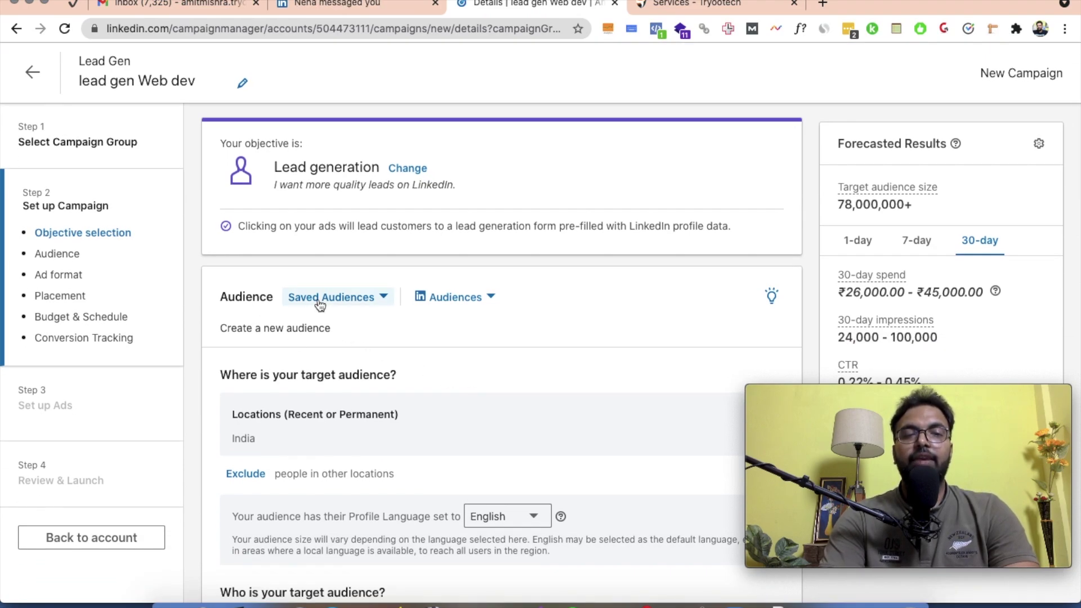
scroll(468, 319, "down", 2)
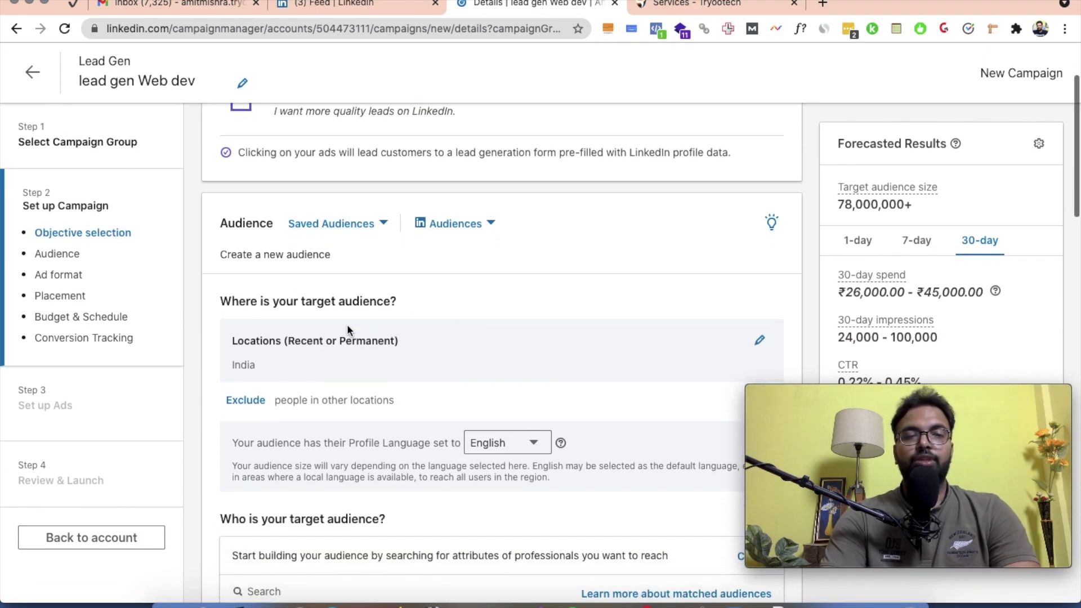
scroll(478, 376, "down", 15)
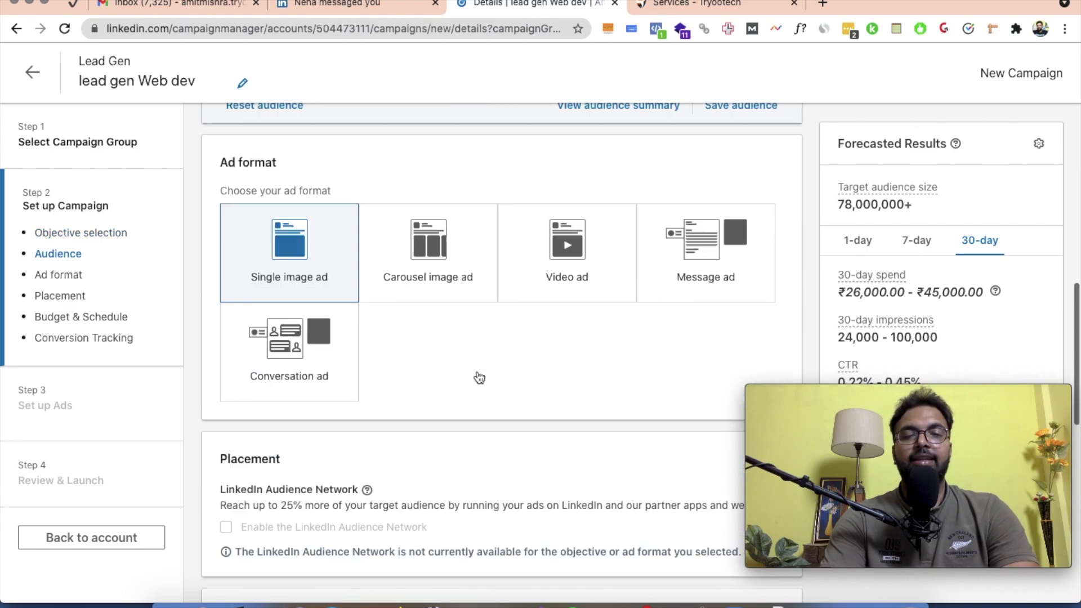
scroll(477, 375, "up", 17)
scroll(478, 375, "up", 2)
scroll(478, 375, "down", 3)
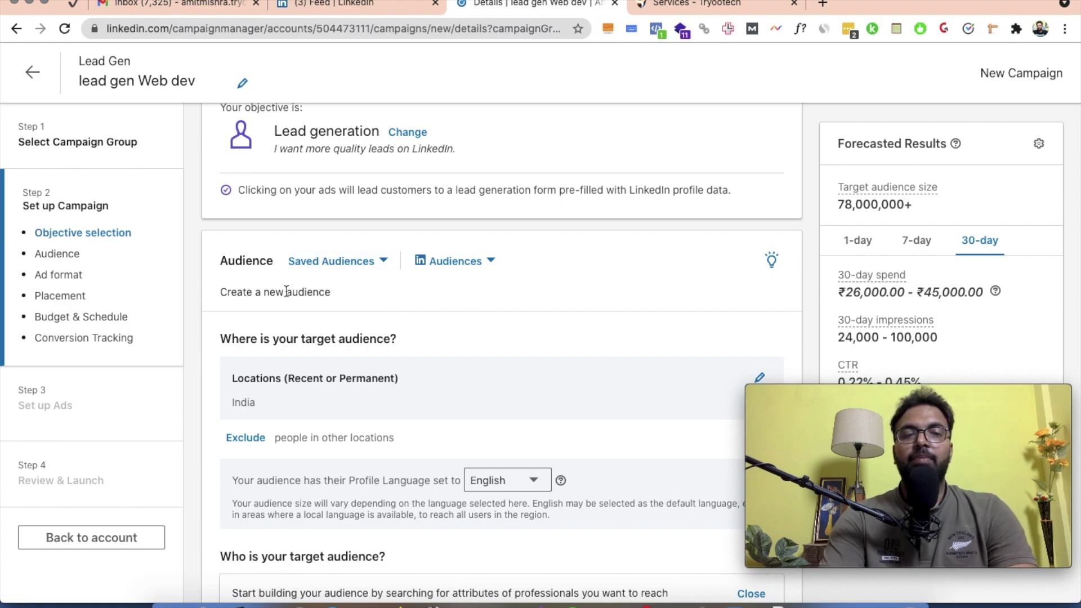
left_click(355, 263)
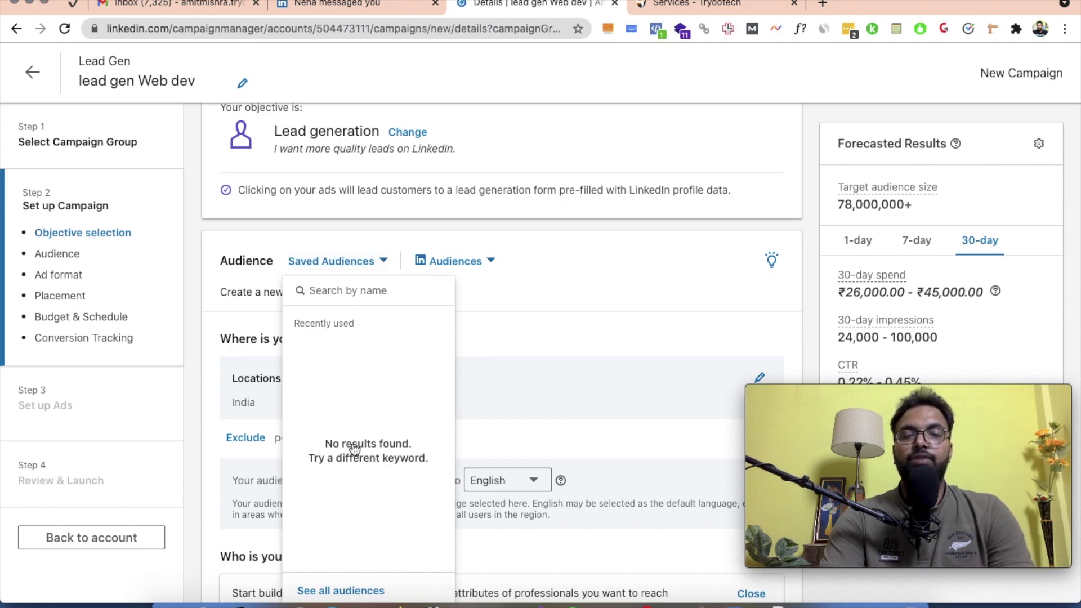
left_click(488, 297)
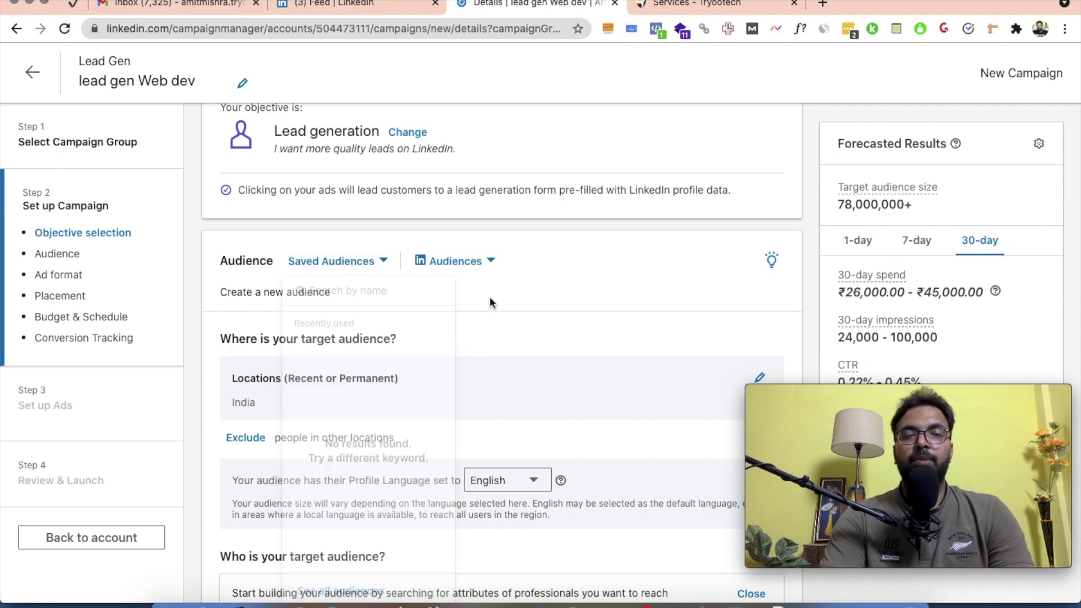
Search the LinkedIn predefined audiences for "small" and open the full list of audience templates.
left_click(470, 265)
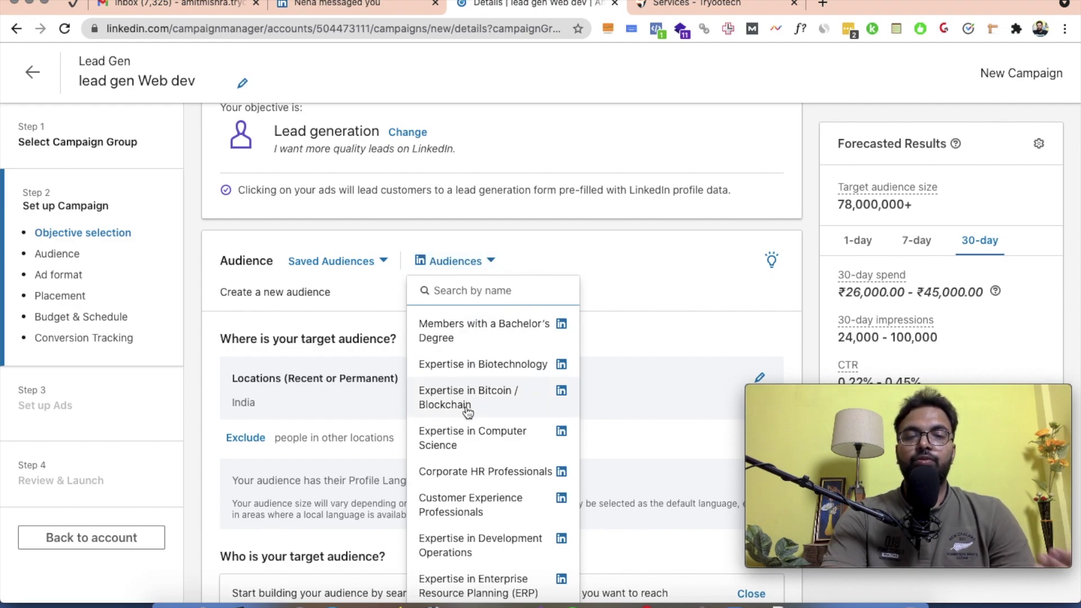
scroll(467, 408, "down", 5)
scroll(468, 411, "down", 5)
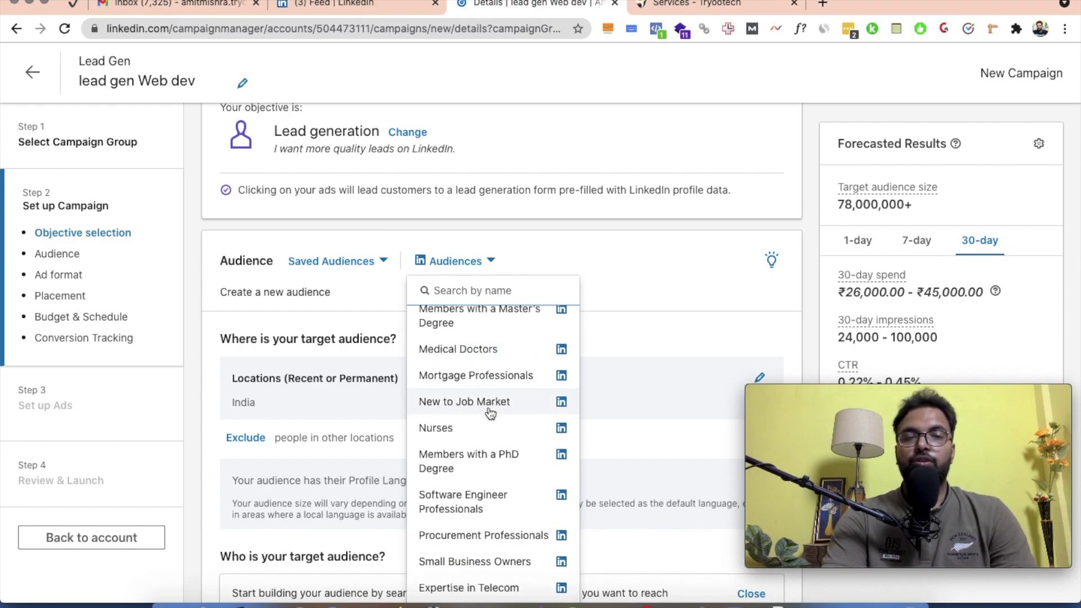
scroll(468, 304, "up", 2)
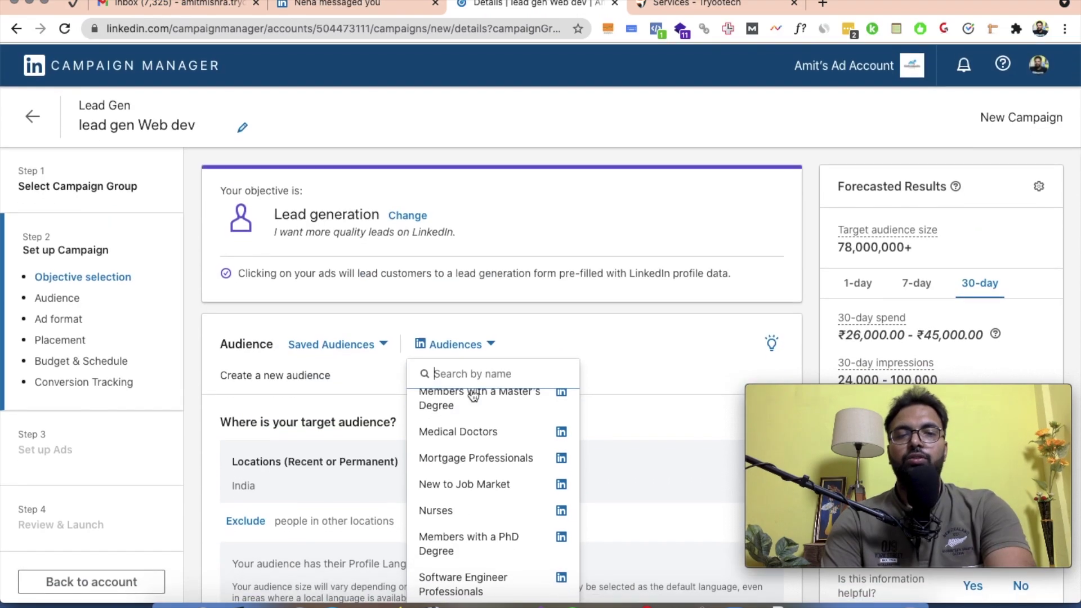
left_click(445, 372)
type("small")
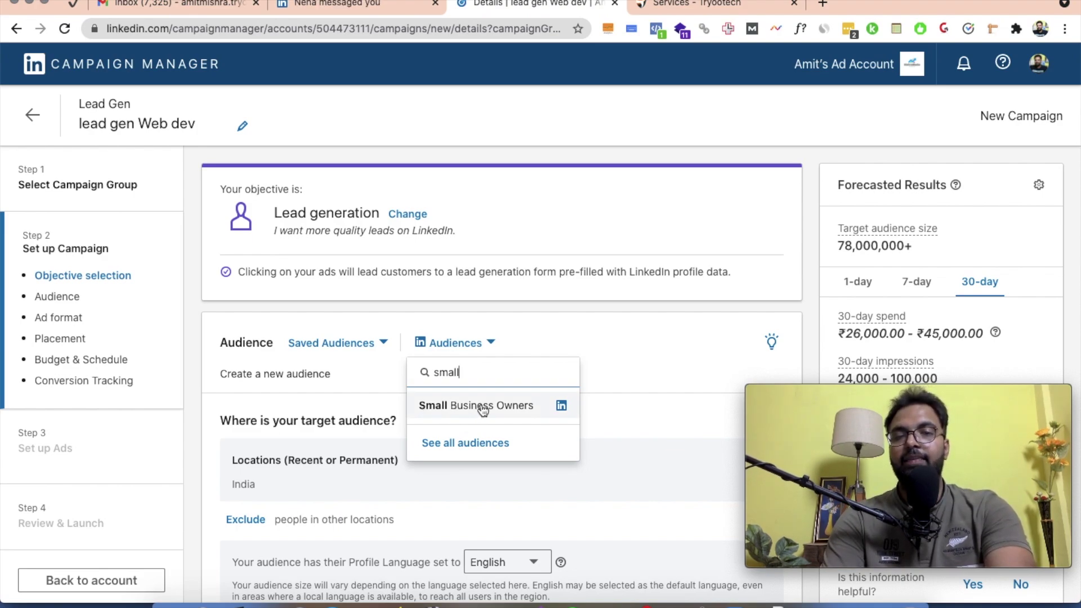
left_click(463, 447)
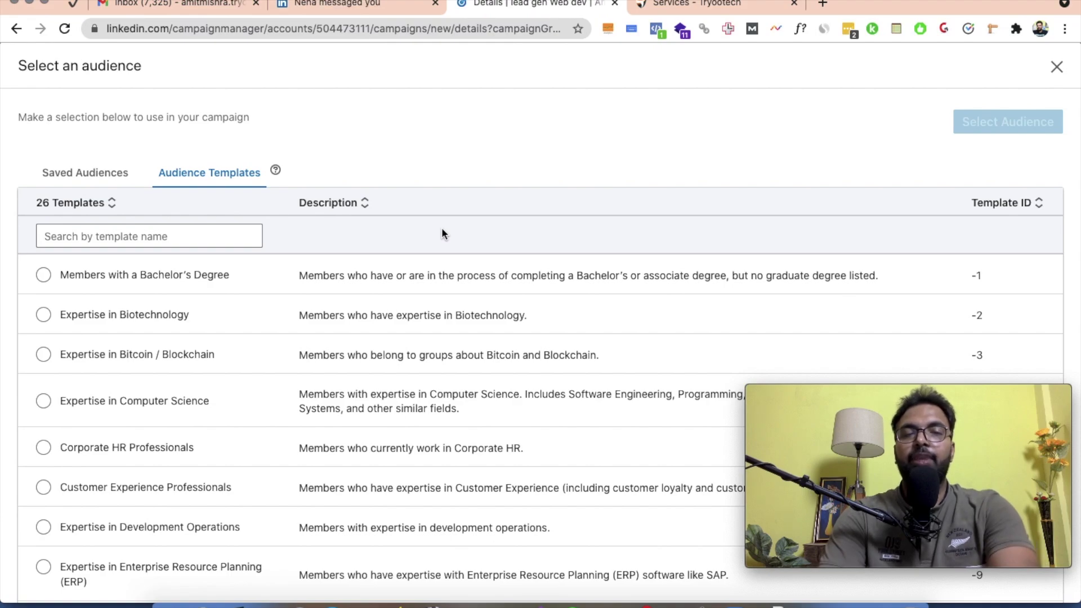
Find the Small Business Owners template by searching for "small" and apply it as the campaign audience, replacing the current targeting selections.
scroll(194, 449, "down", 6)
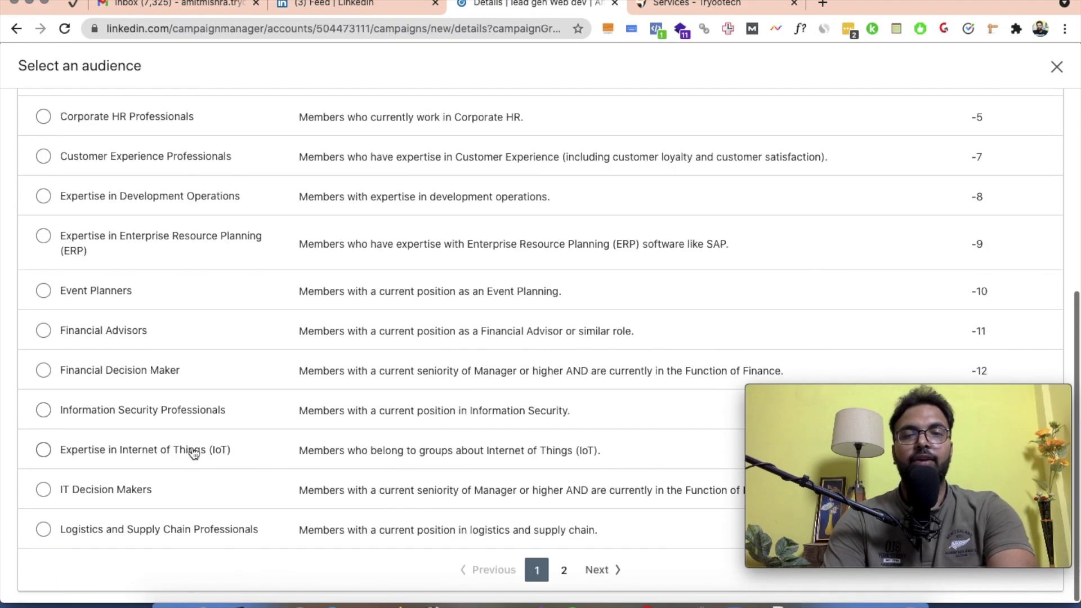
scroll(193, 452, "up", 6)
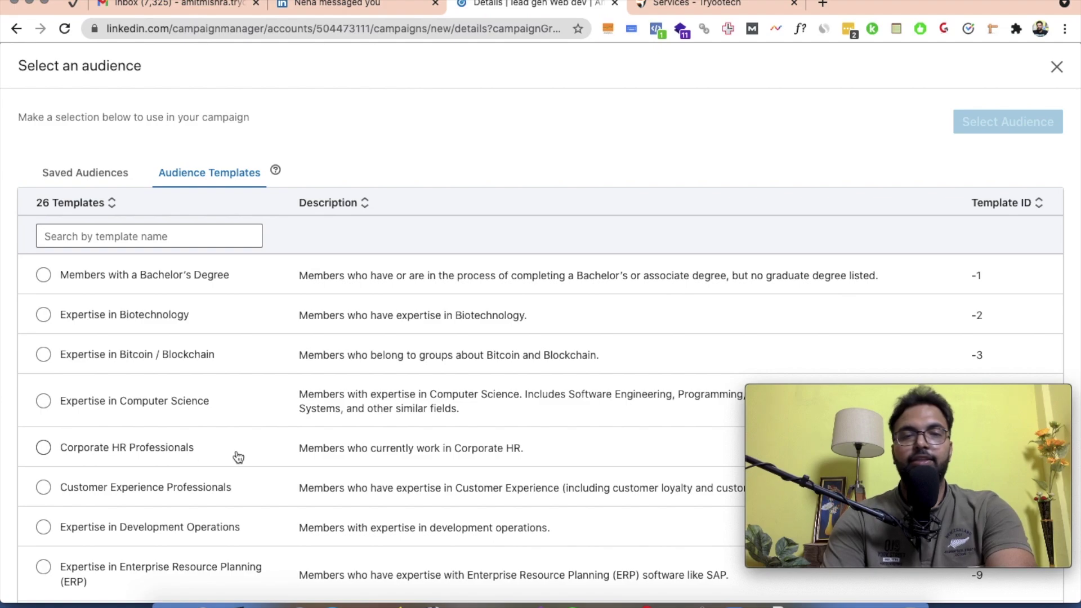
left_click(130, 239)
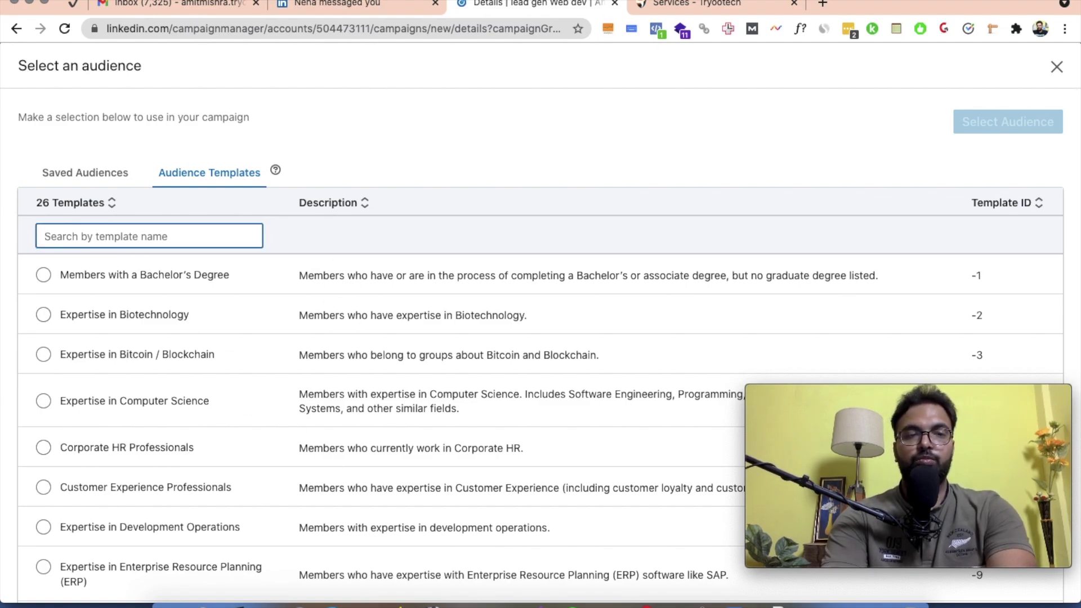
type("small")
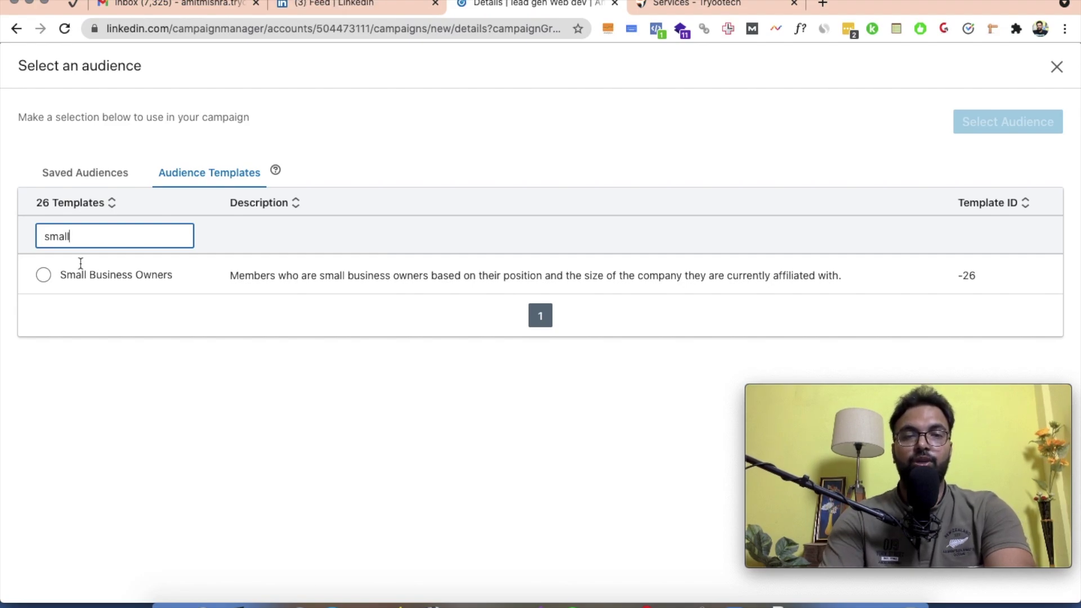
left_click(44, 275)
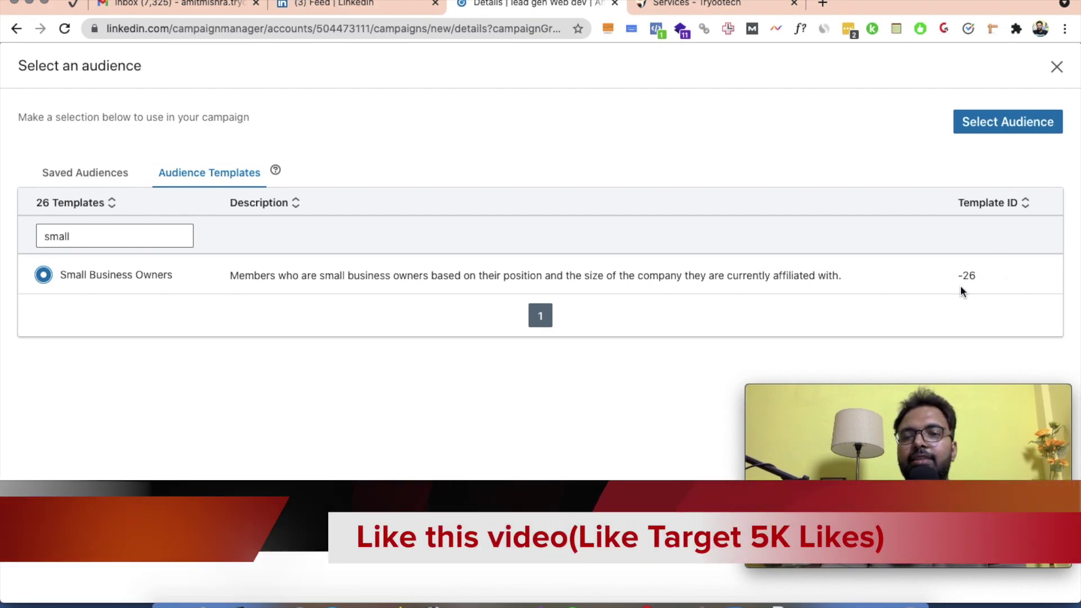
left_click(1017, 121)
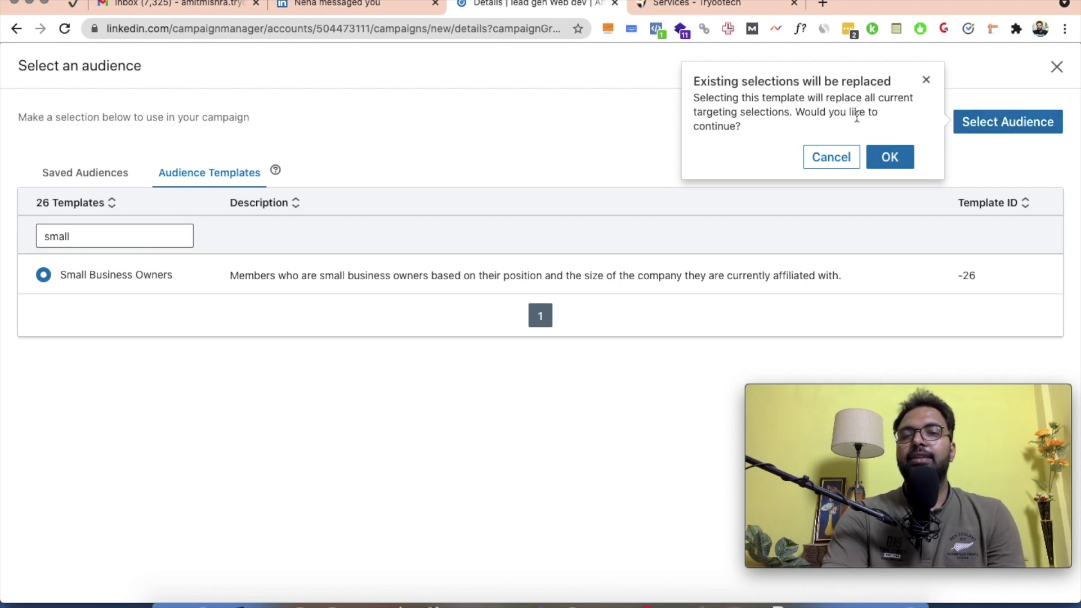
left_click(888, 158)
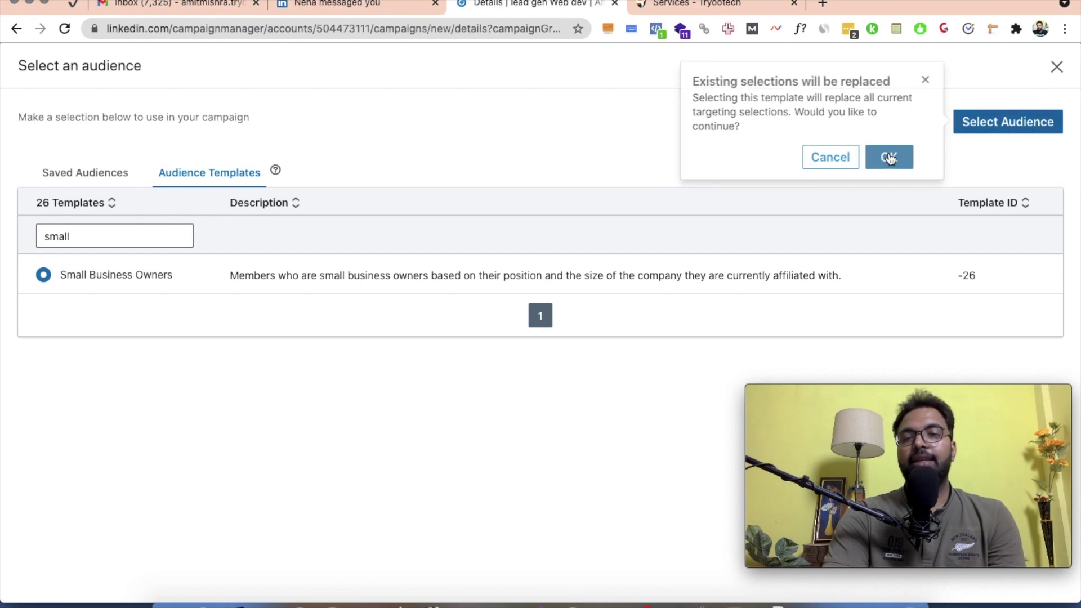
Finish applying the Small Business Owners audience, review its location, and check the profile language choices, keeping English.
left_click(983, 125)
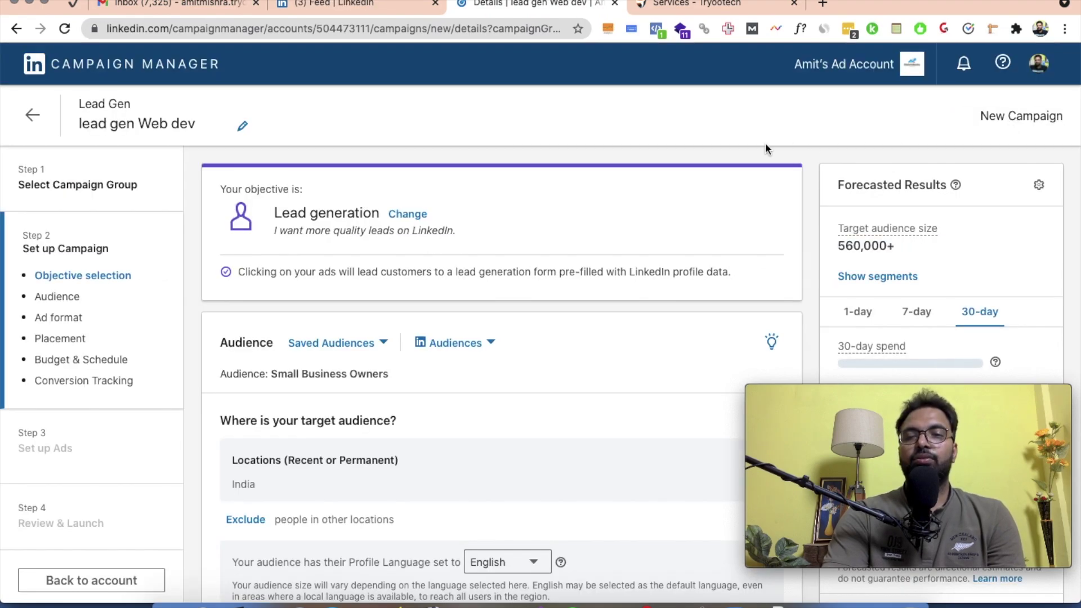
scroll(682, 318, "down", 3)
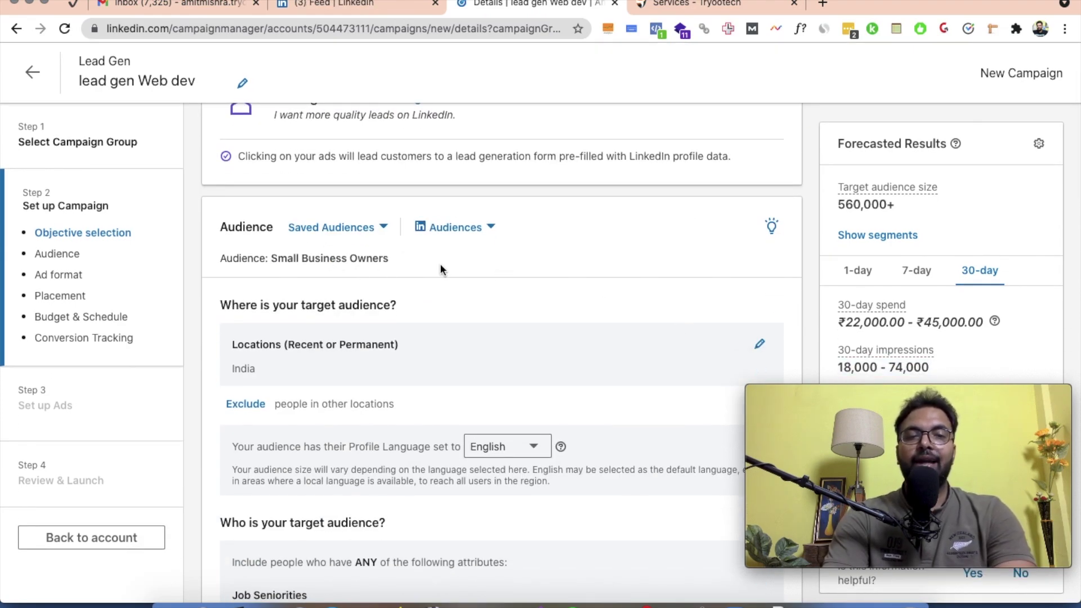
scroll(440, 262, "down", 3)
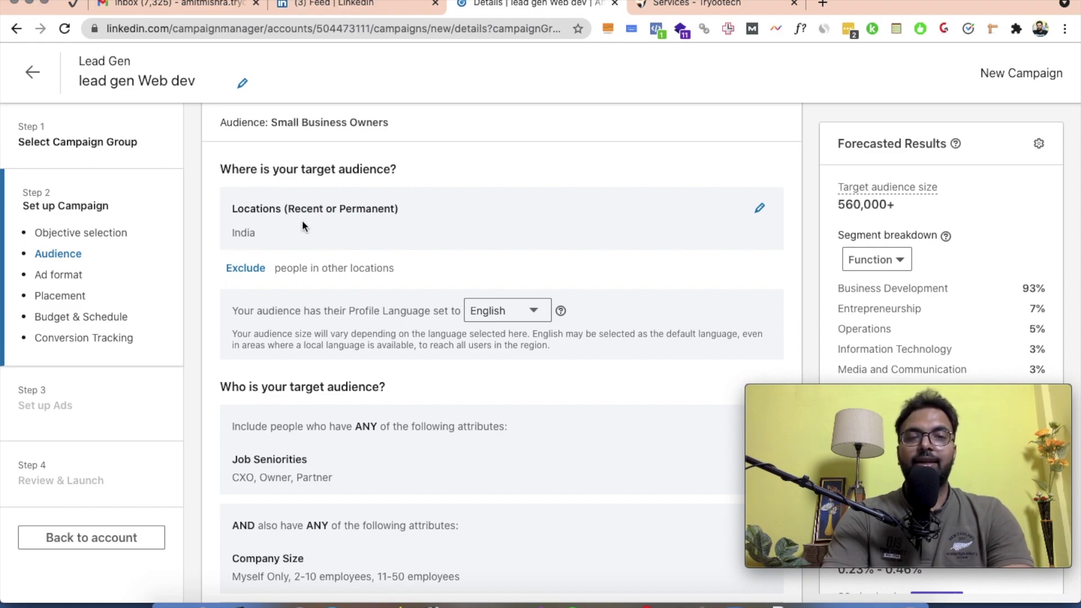
scroll(390, 216, "up", 1)
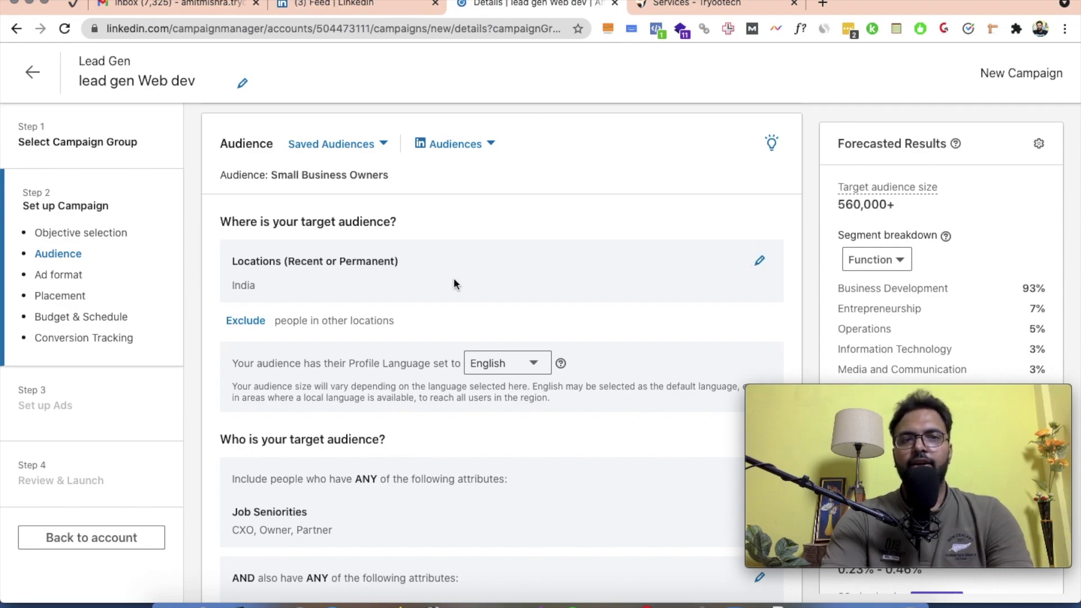
scroll(456, 283, "down", 3)
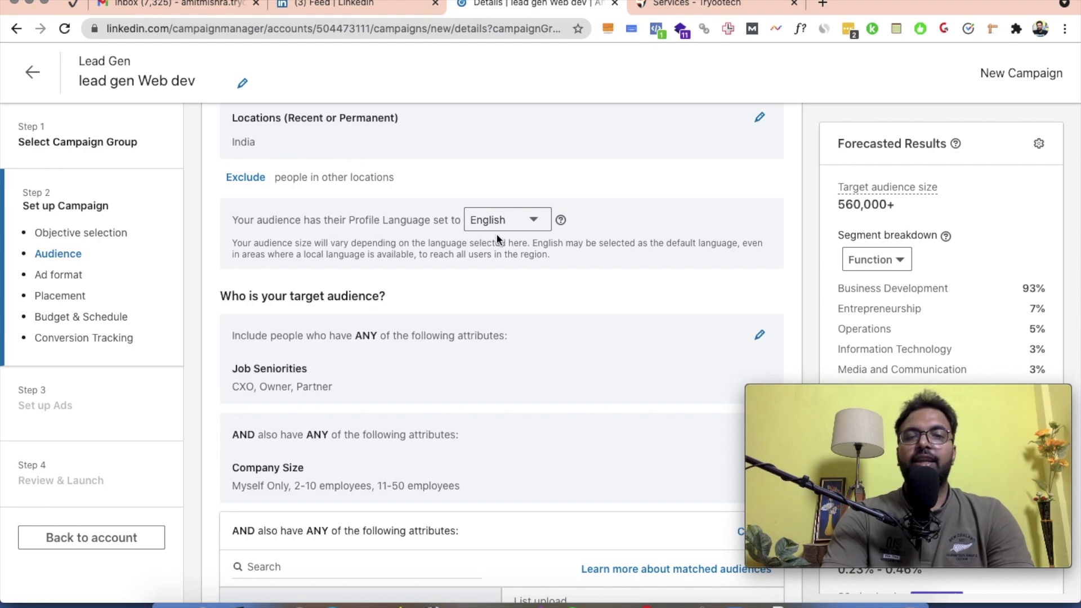
left_click(530, 224)
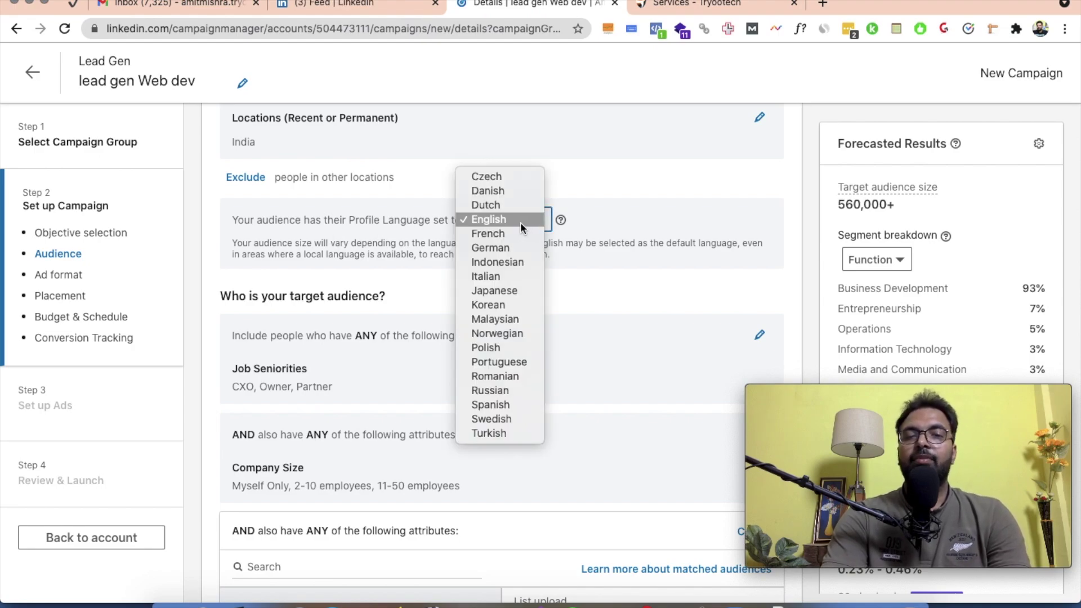
left_click(521, 222)
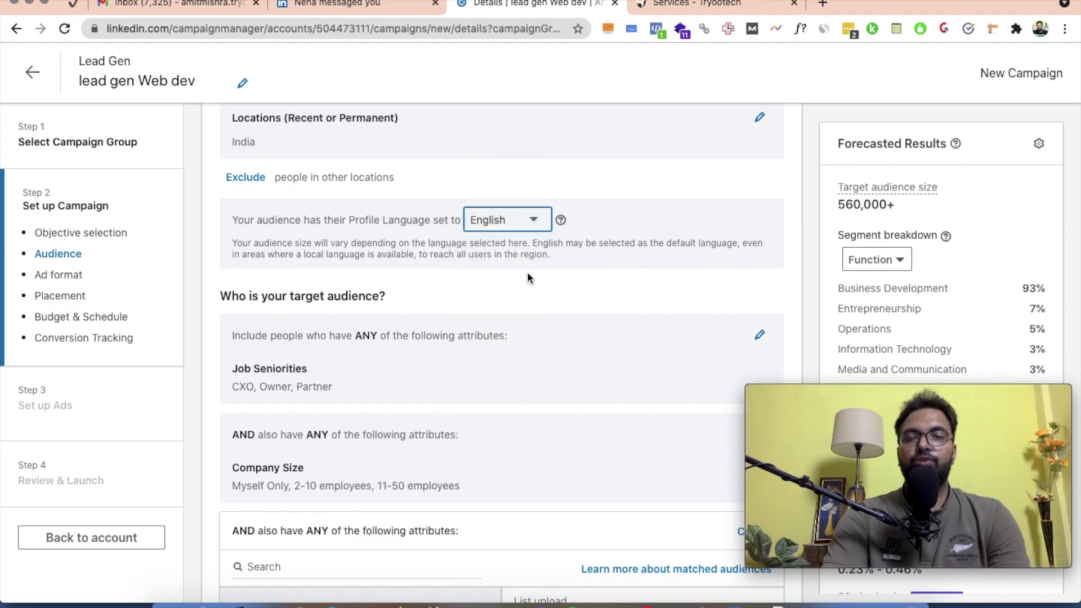
Examine the target audience criteria, from location and profile language to the job seniorities and company size attributes.
scroll(527, 271, "down", 3)
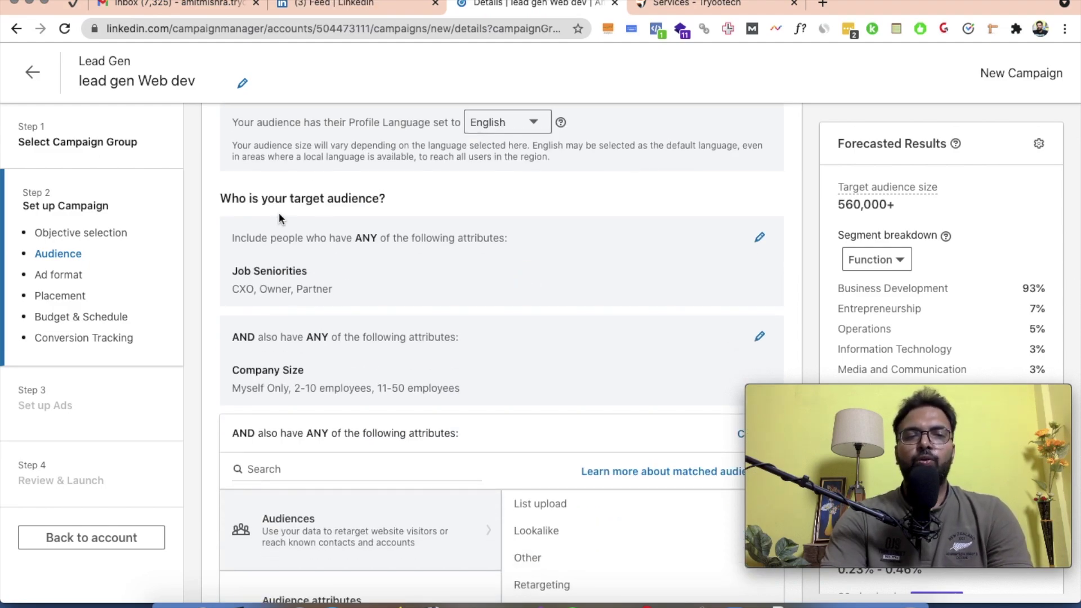
scroll(421, 222, "up", 8)
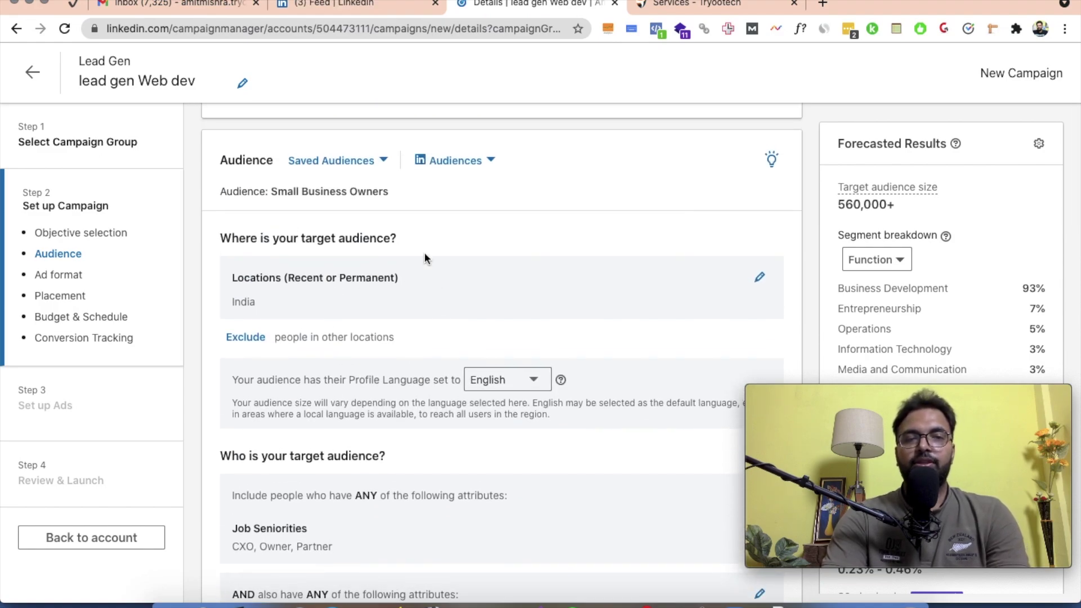
scroll(425, 254, "down", 4)
scroll(425, 254, "up", 6)
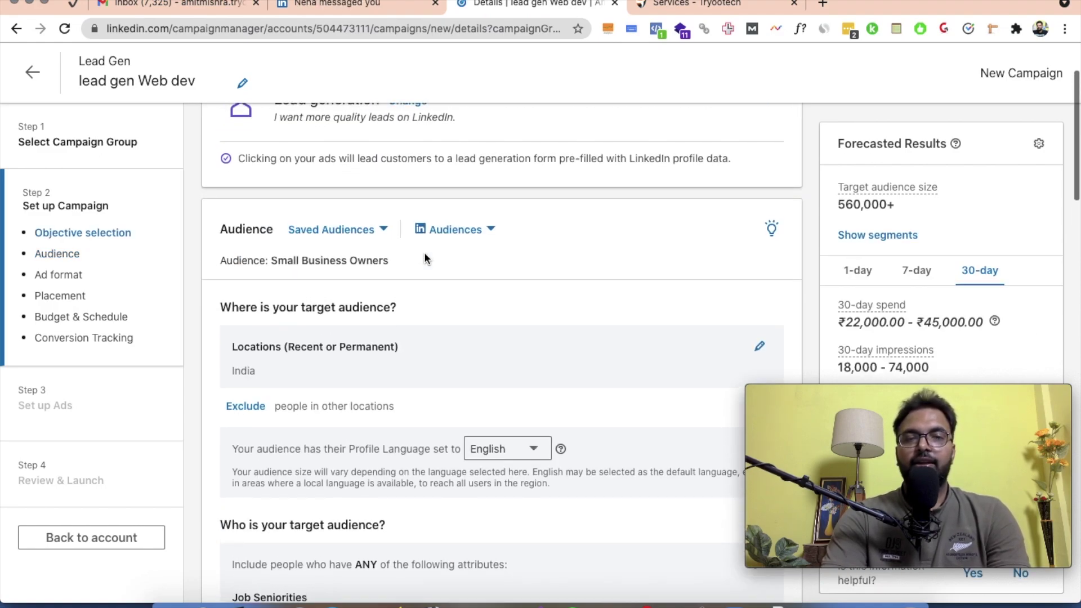
scroll(424, 254, "down", 3)
scroll(424, 258, "down", 8)
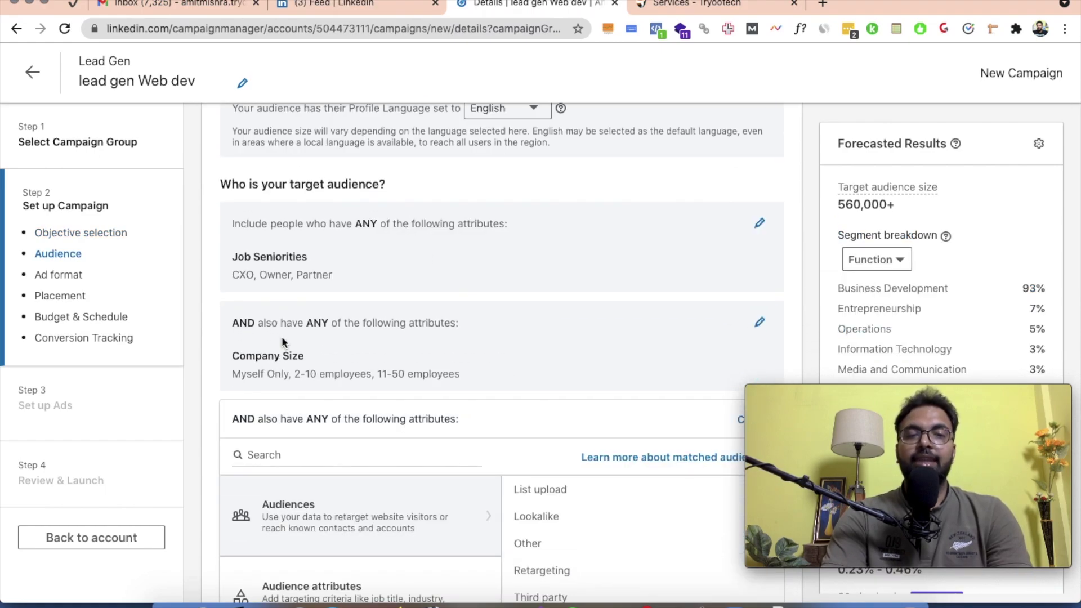
scroll(417, 272, "up", 1)
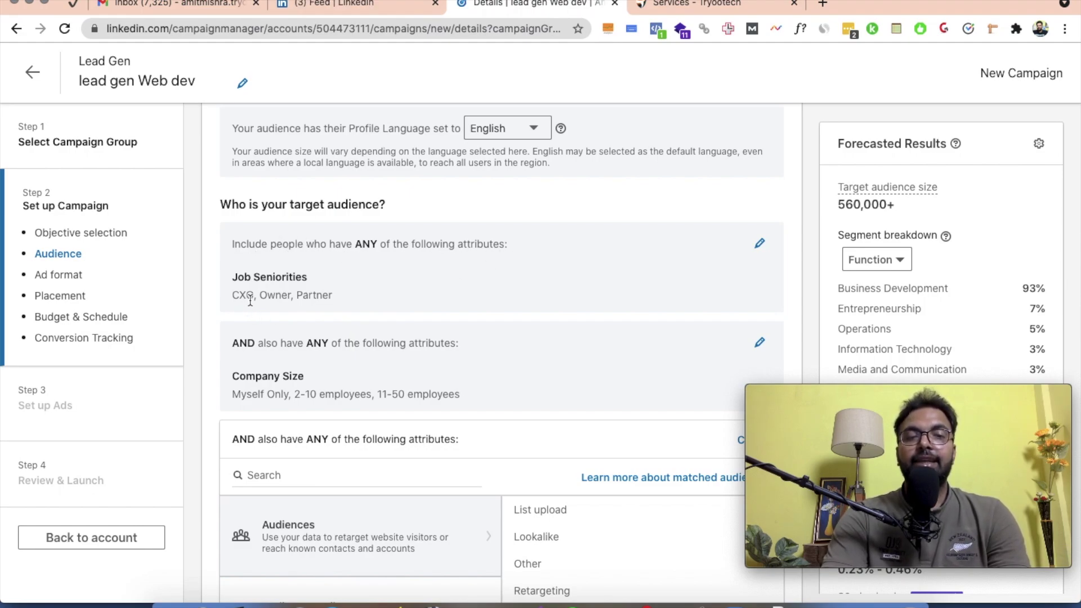
Add the Founder job title to the included attributes alongside the job seniorities by searching for "founder", and finish editing the group.
left_click(760, 243)
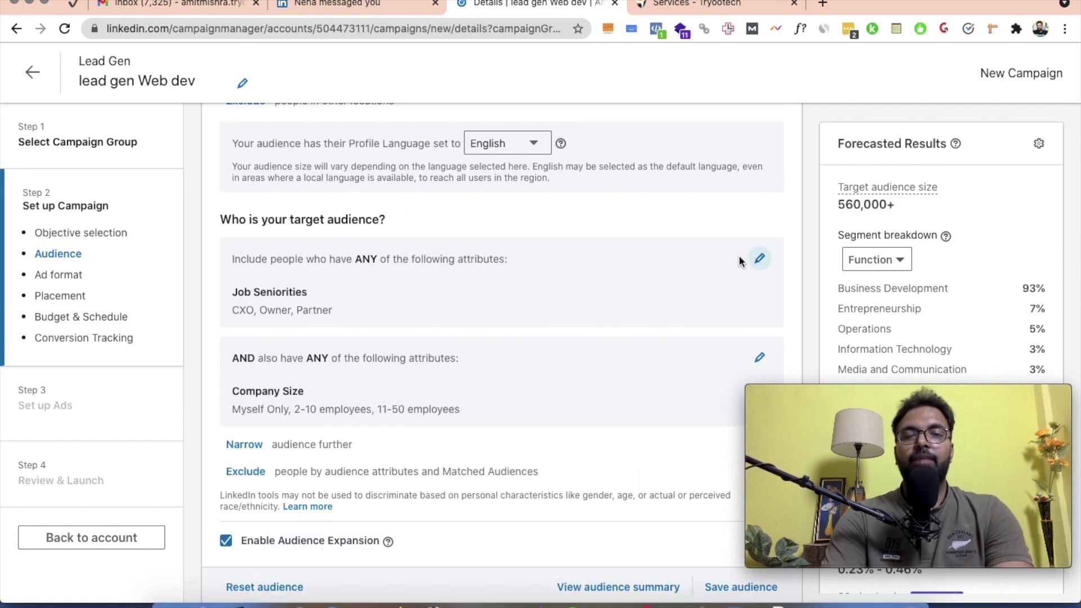
left_click(760, 258)
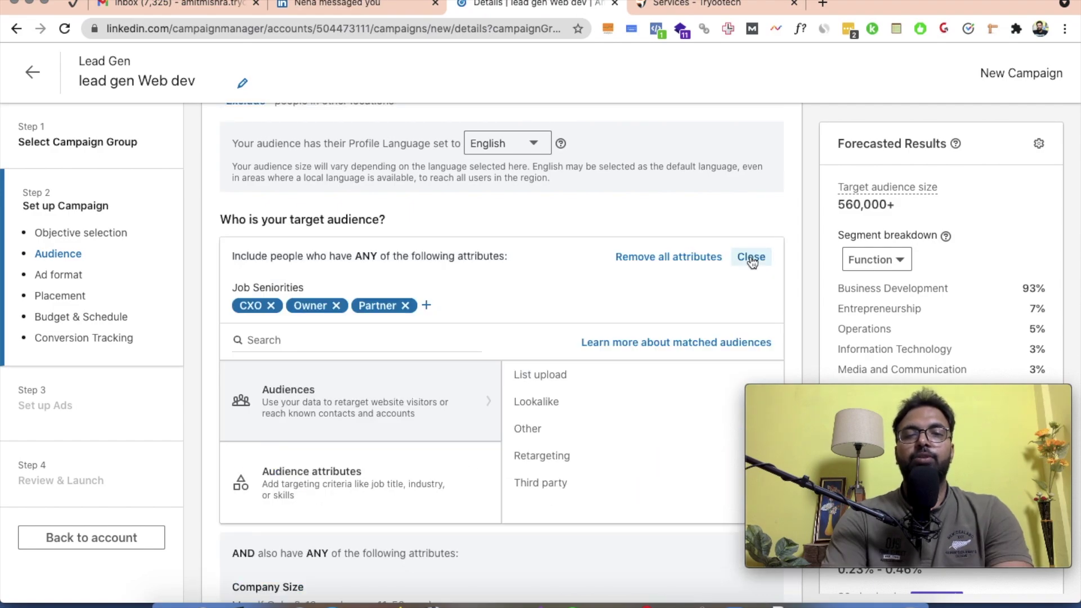
left_click(426, 306)
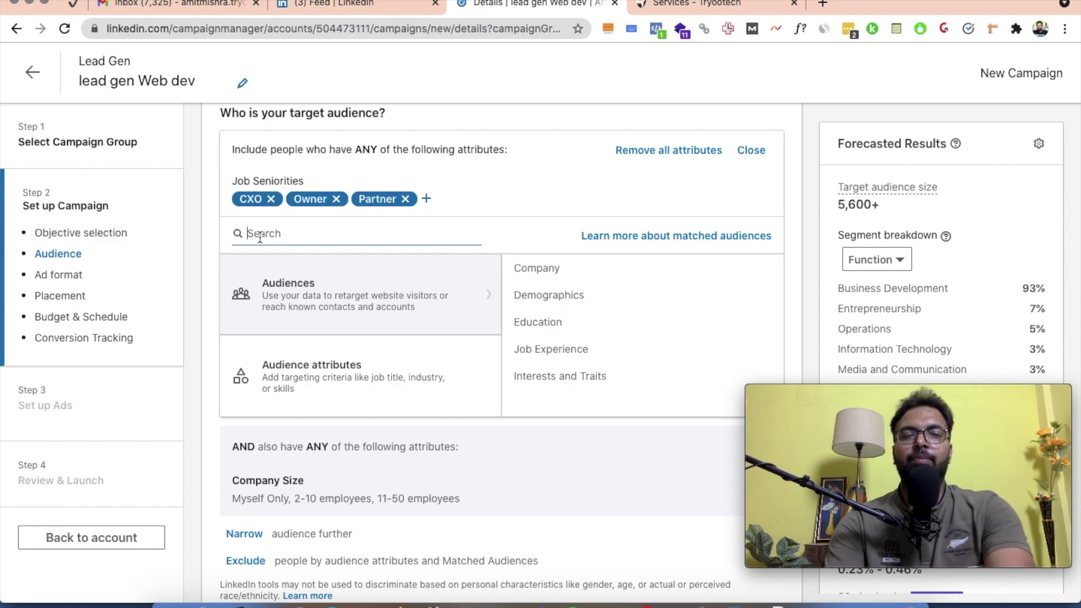
type("founder")
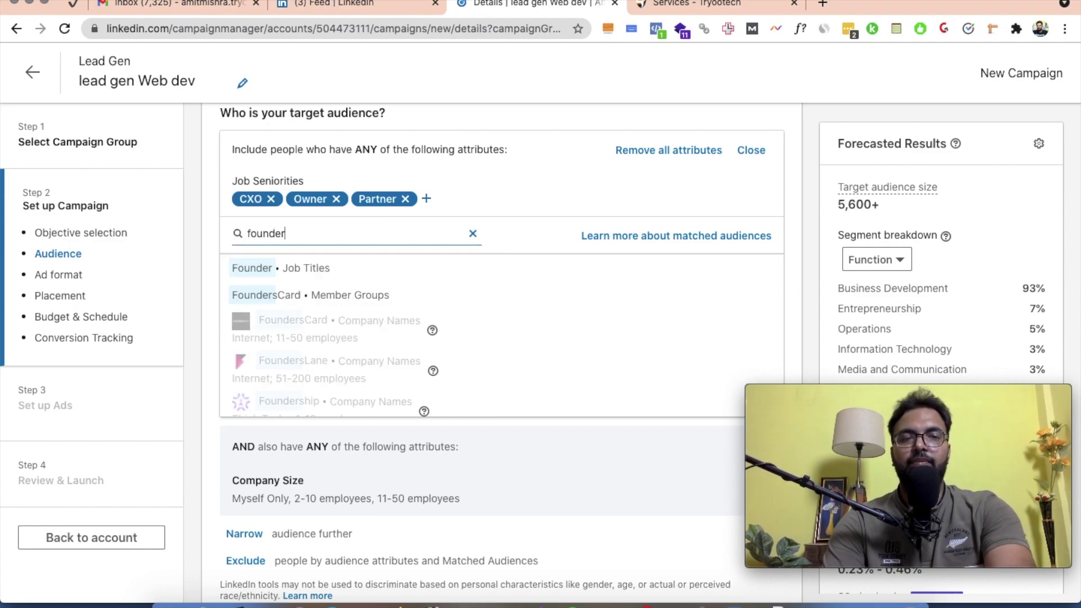
left_click(285, 269)
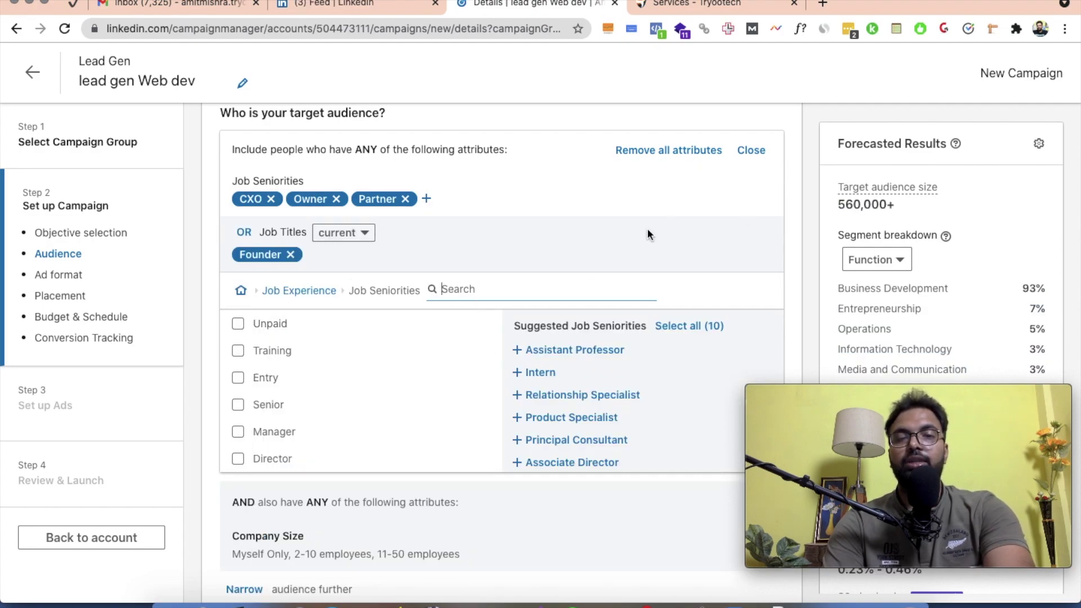
left_click(751, 151)
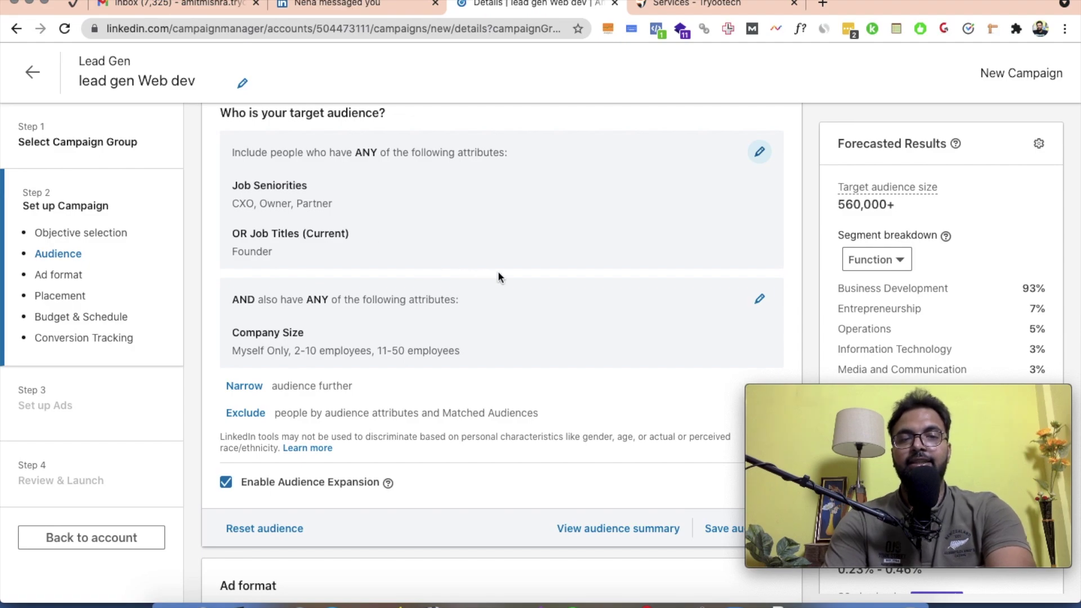
Look at the options for narrowing the audience further and close them without adding any attribute.
scroll(498, 277, "down", 2)
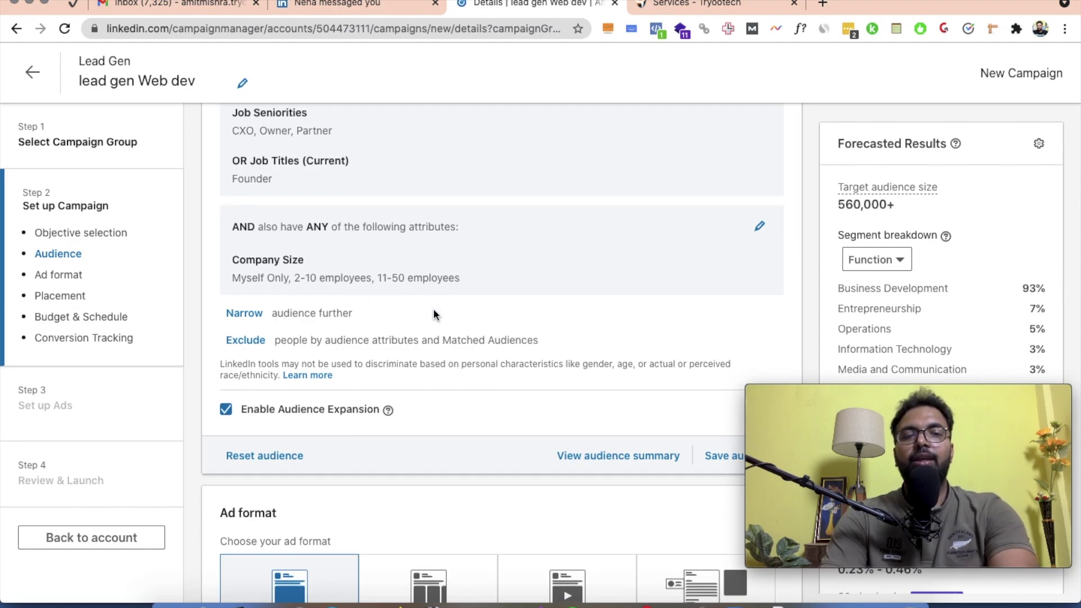
scroll(434, 310, "down", 3)
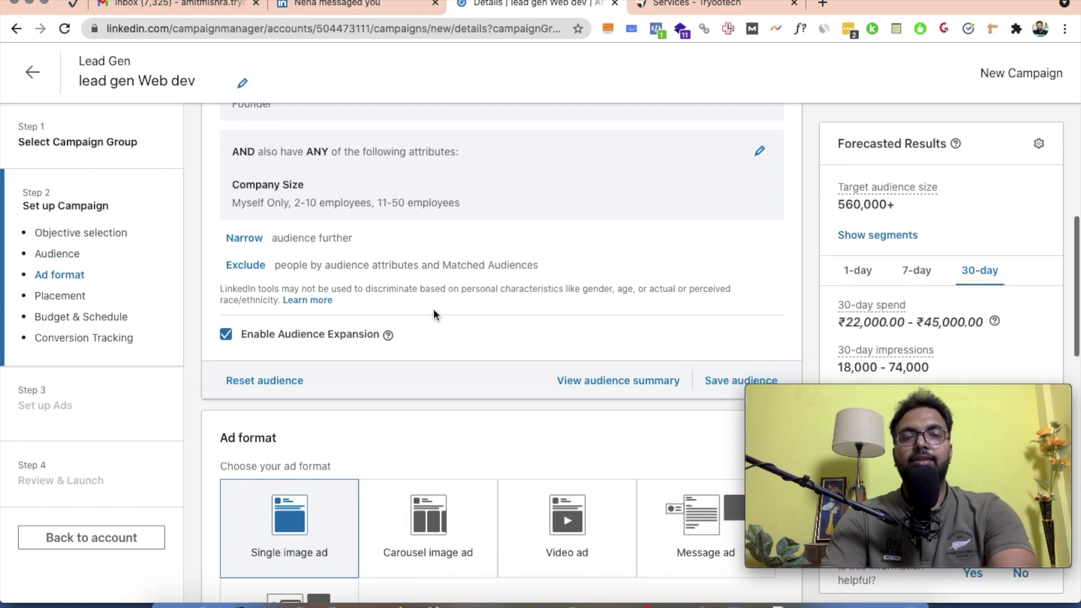
left_click(242, 239)
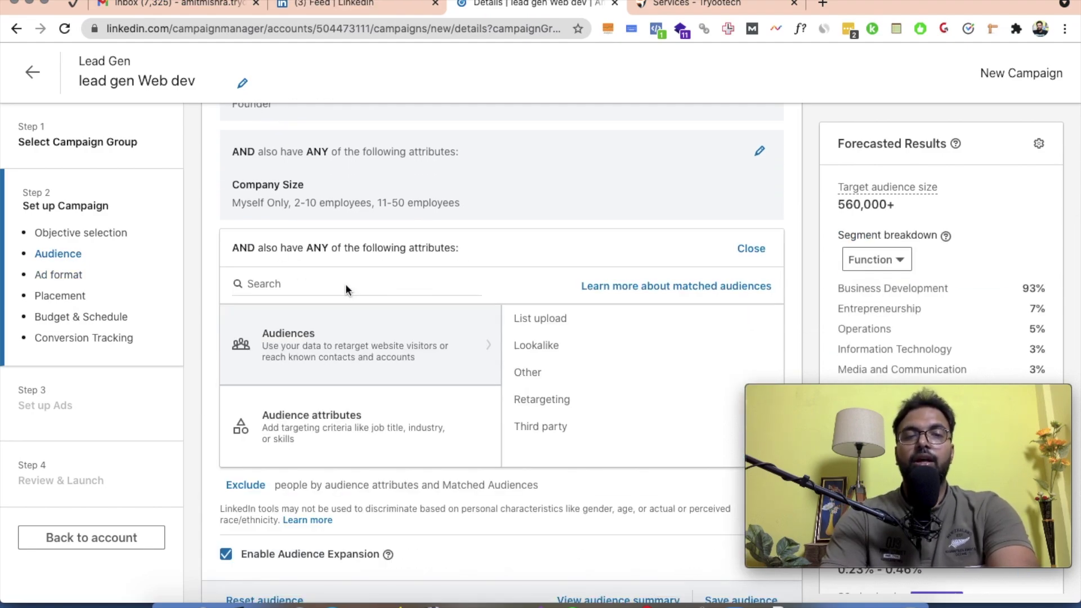
left_click(746, 250)
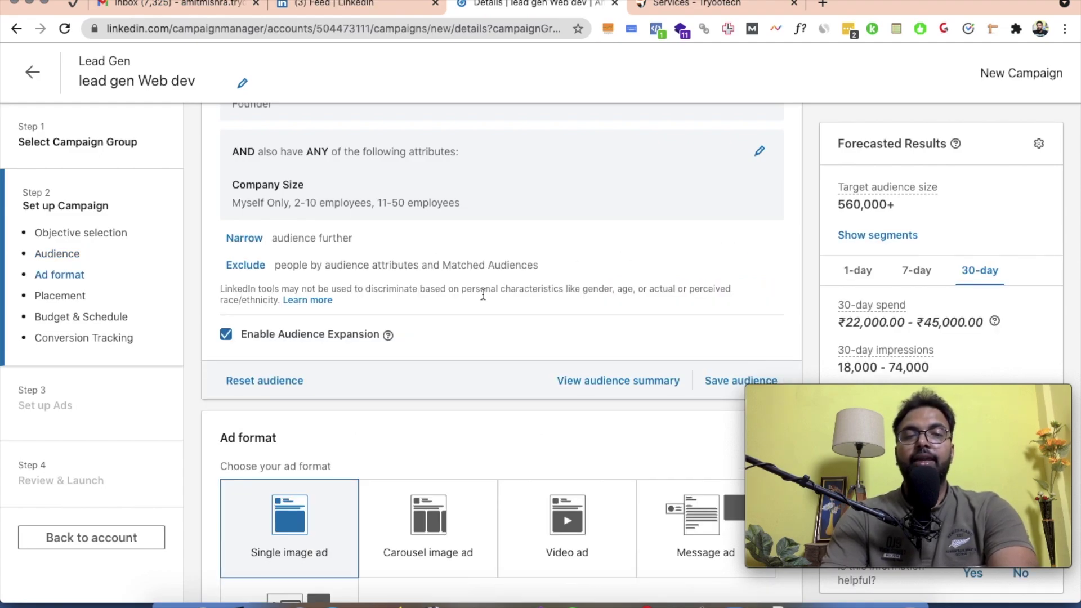
Compare the descriptions of the available ad formats and check the LinkedIn Audience Network placement setting.
scroll(675, 293, "down", 5)
scroll(428, 316, "down", 2)
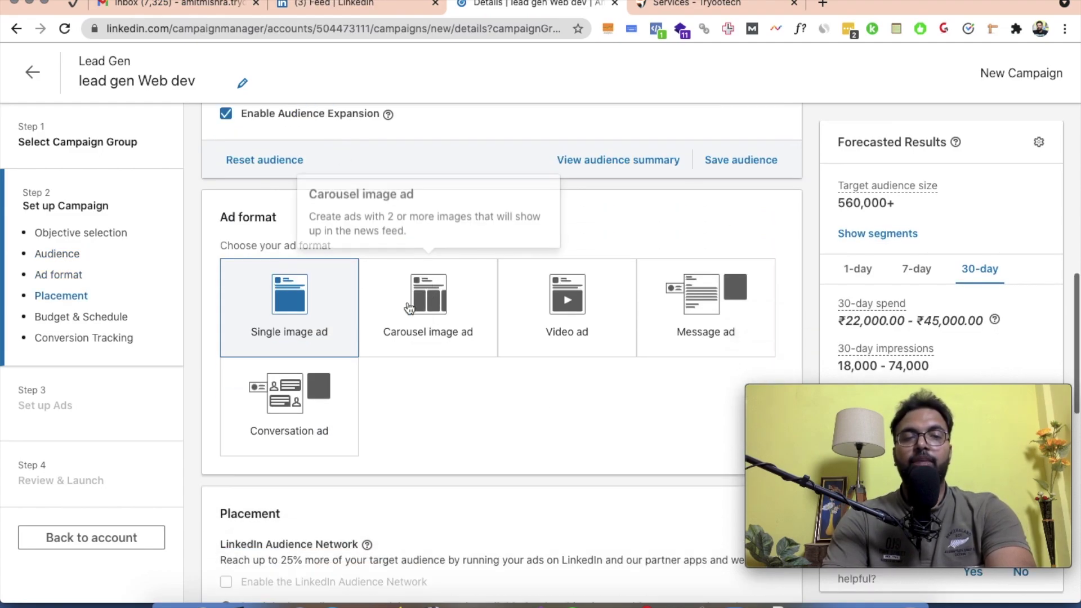
mouse_move(290, 388)
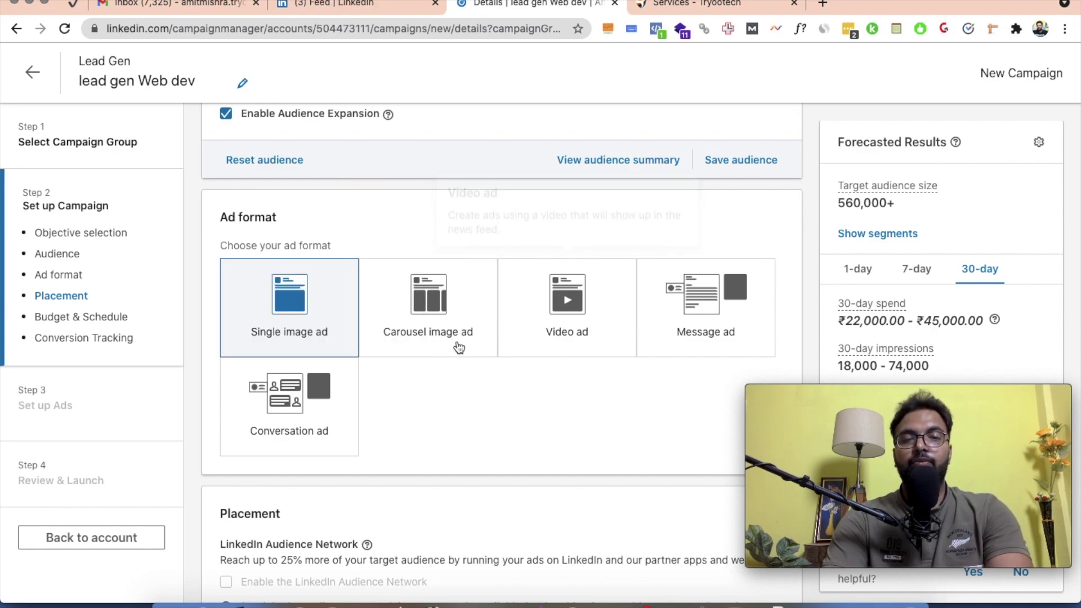
mouse_move(584, 332)
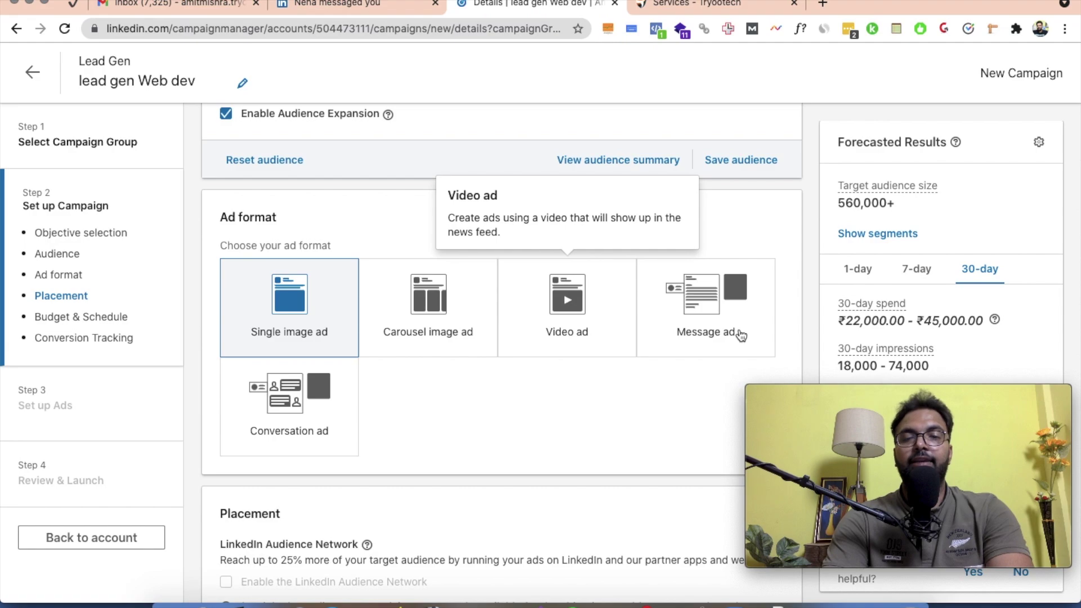
mouse_move(309, 429)
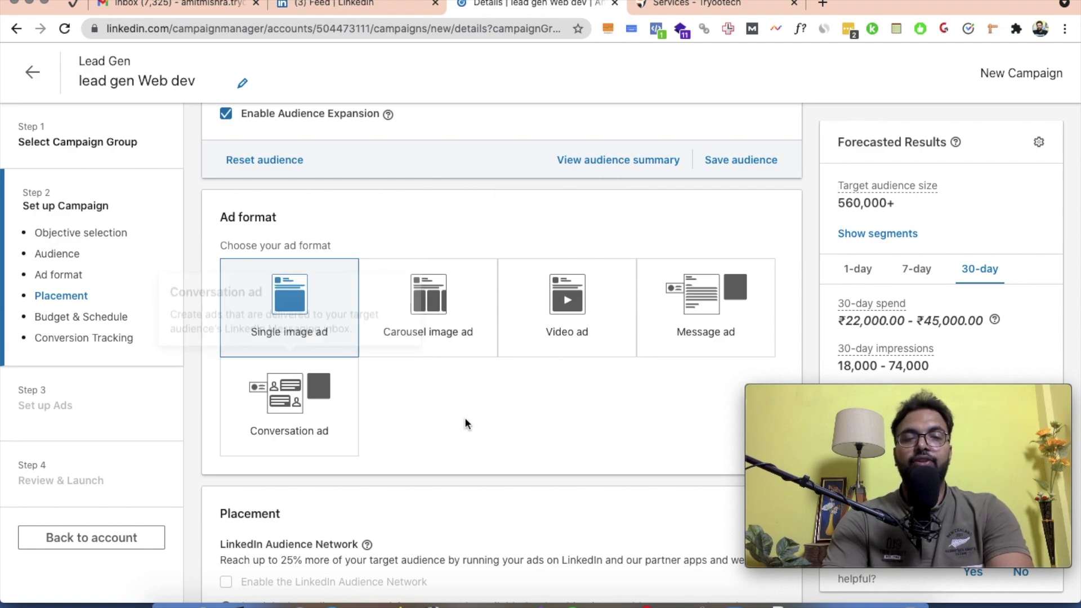
mouse_move(311, 311)
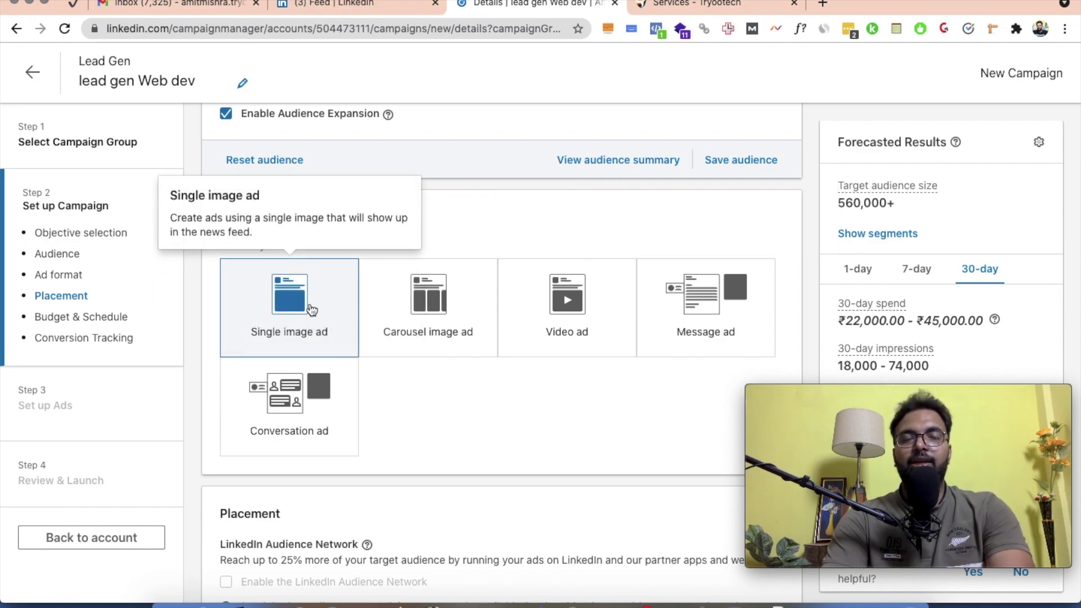
scroll(495, 458, "down", 5)
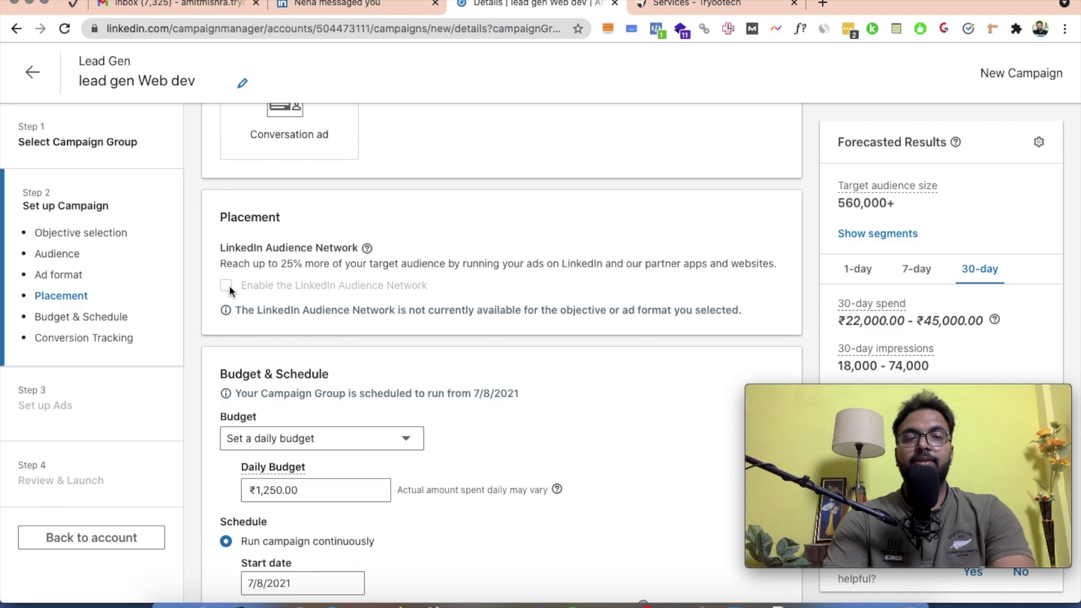
scroll(453, 342, "down", 3)
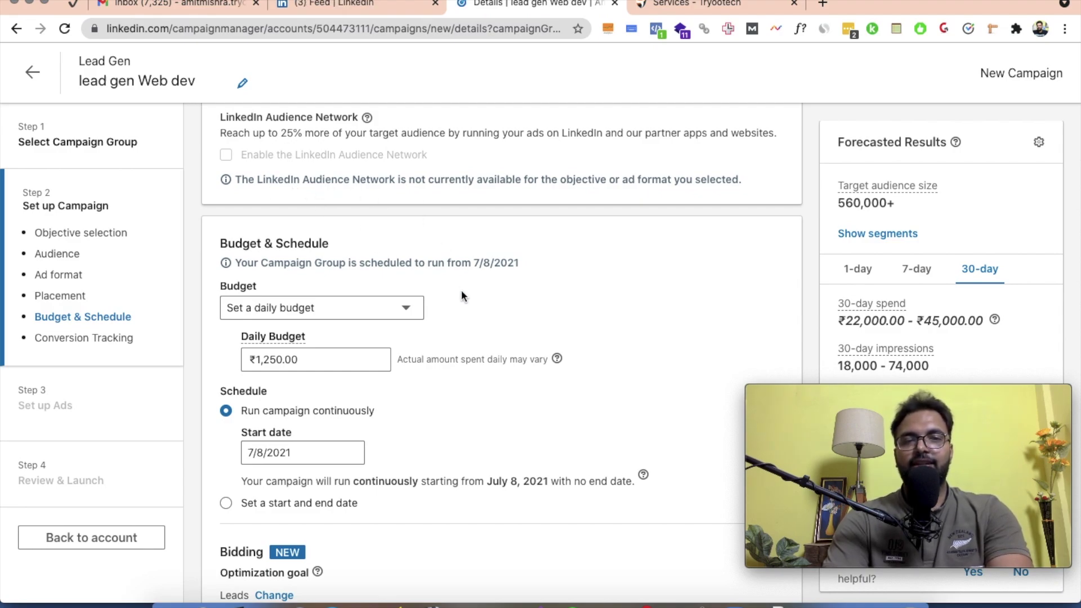
Try to set the campaign's daily budget to ₹500.
scroll(461, 292, "down", 2)
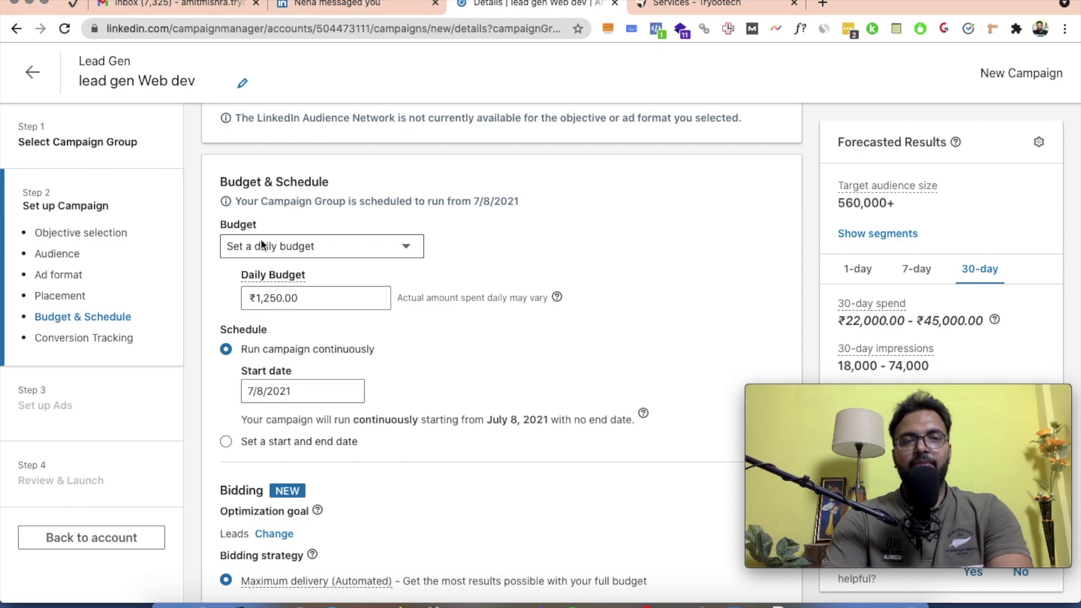
left_click(280, 298)
scroll(392, 402, "up", 1)
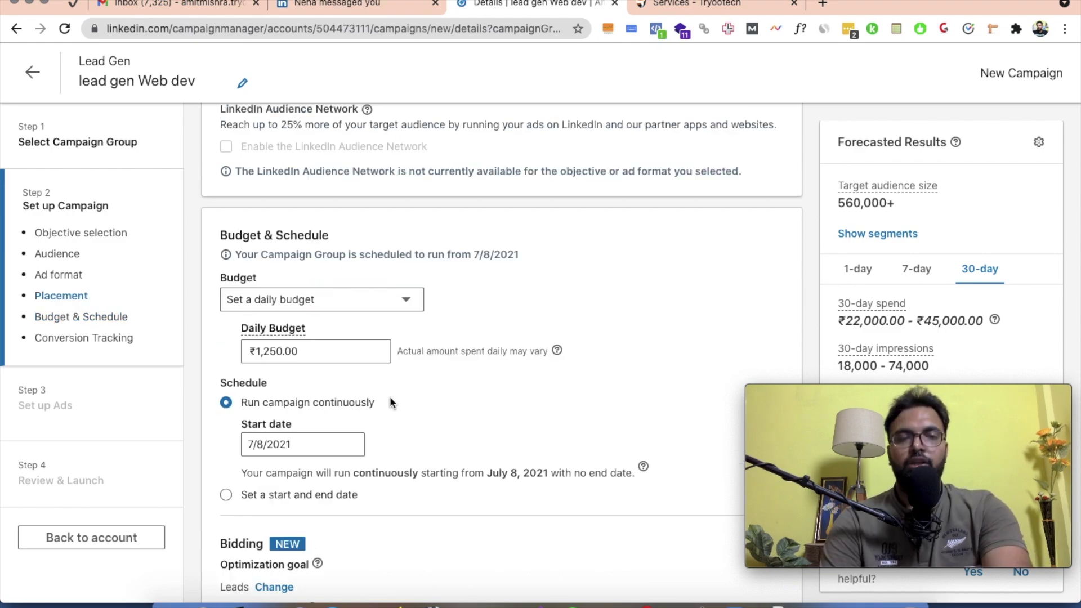
double_click(322, 358)
type("500")
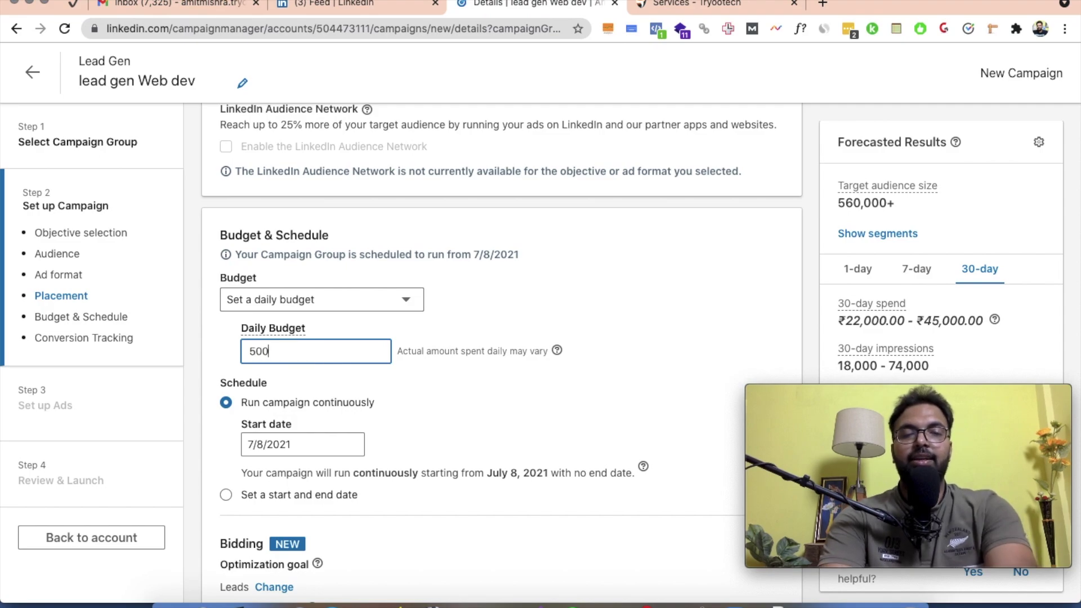
key("Tab")
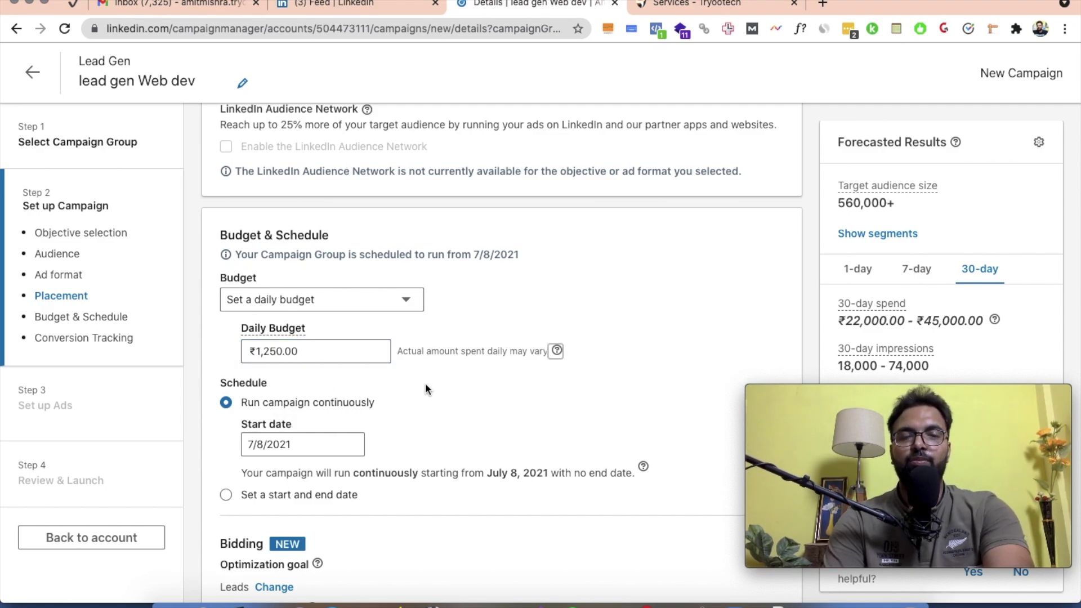
Schedule the campaign with a start and end date instead of running continuously, ending it on 7/9/2021.
scroll(426, 388, "down", 2)
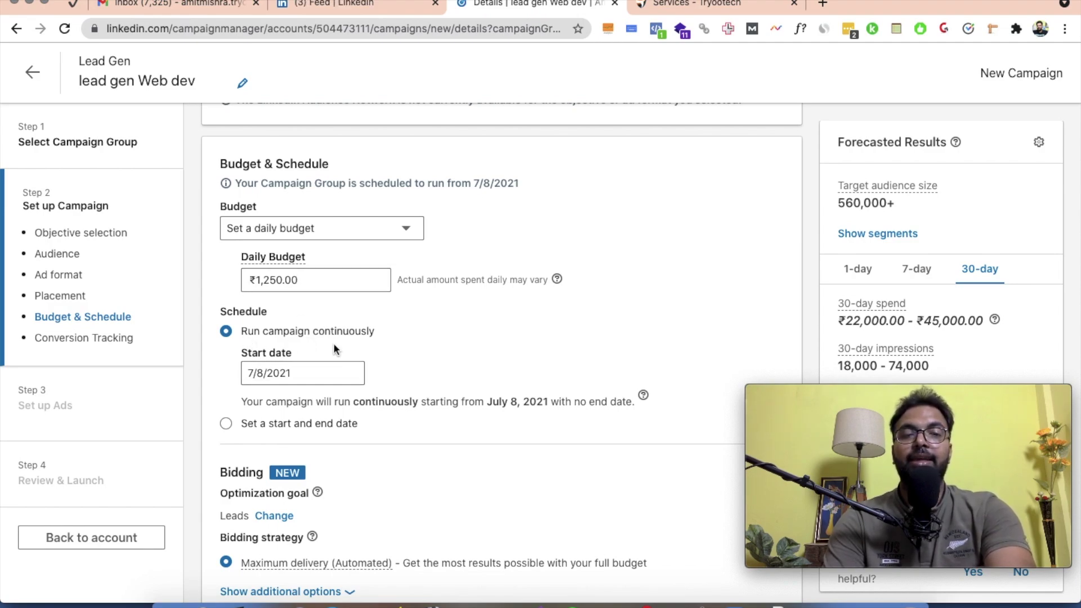
left_click(227, 423)
left_click(425, 401)
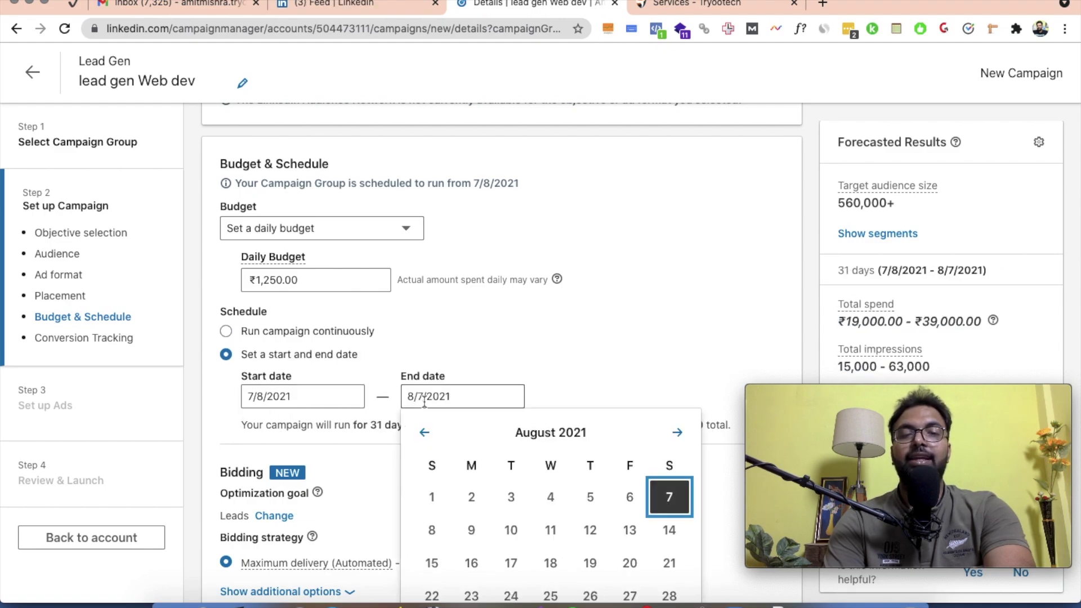
scroll(667, 506, "down", 2)
scroll(667, 510, "down", 1)
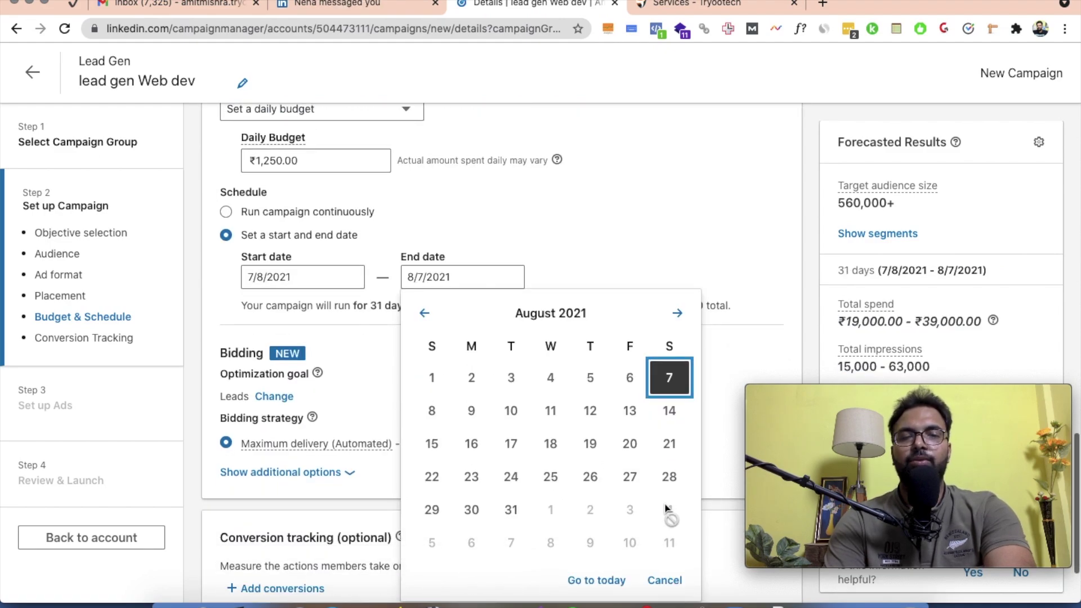
left_click(432, 411)
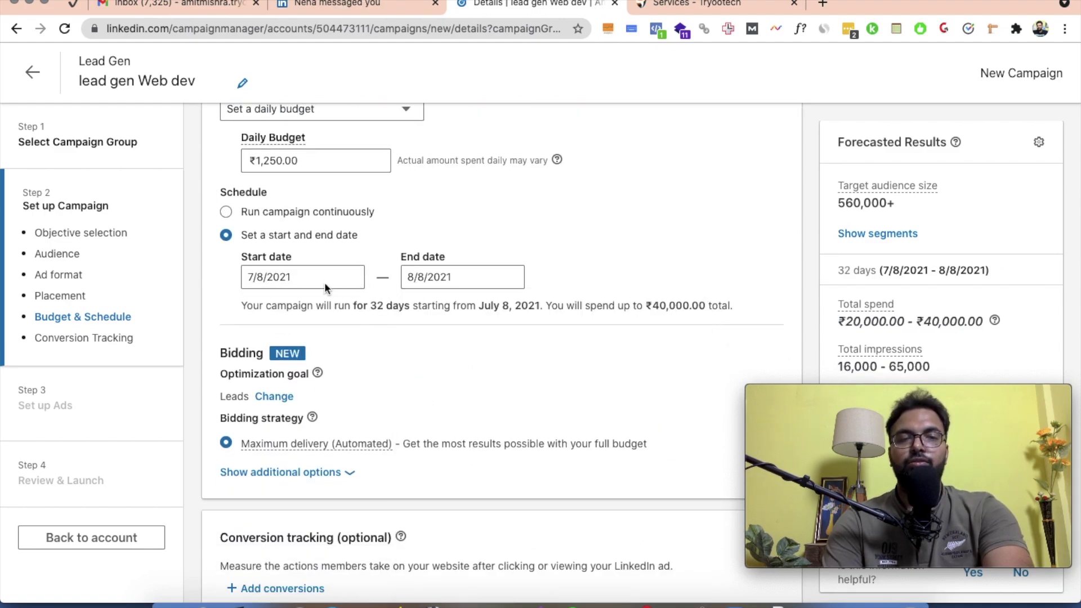
left_click(445, 279)
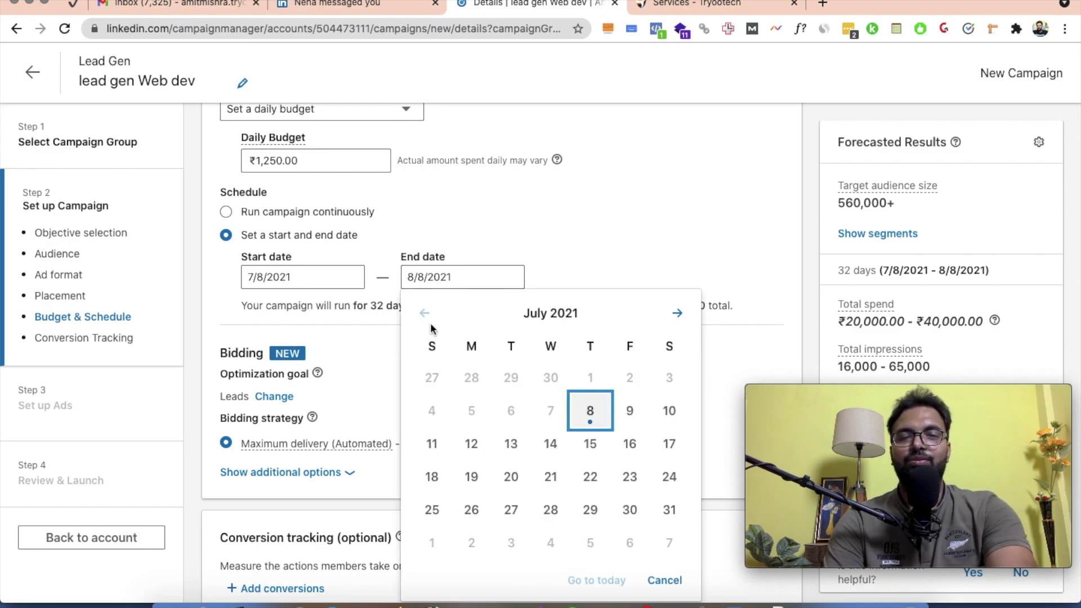
left_click(630, 412)
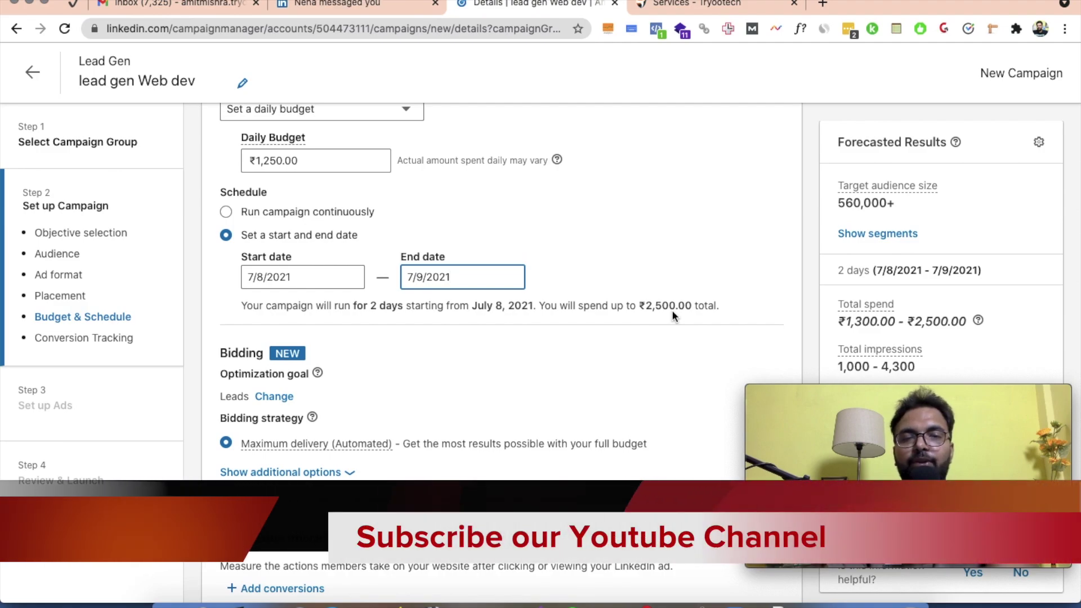
Review the campaign's schedule, bidding strategy and forecasted results for the two-day run.
scroll(672, 313, "up", 2)
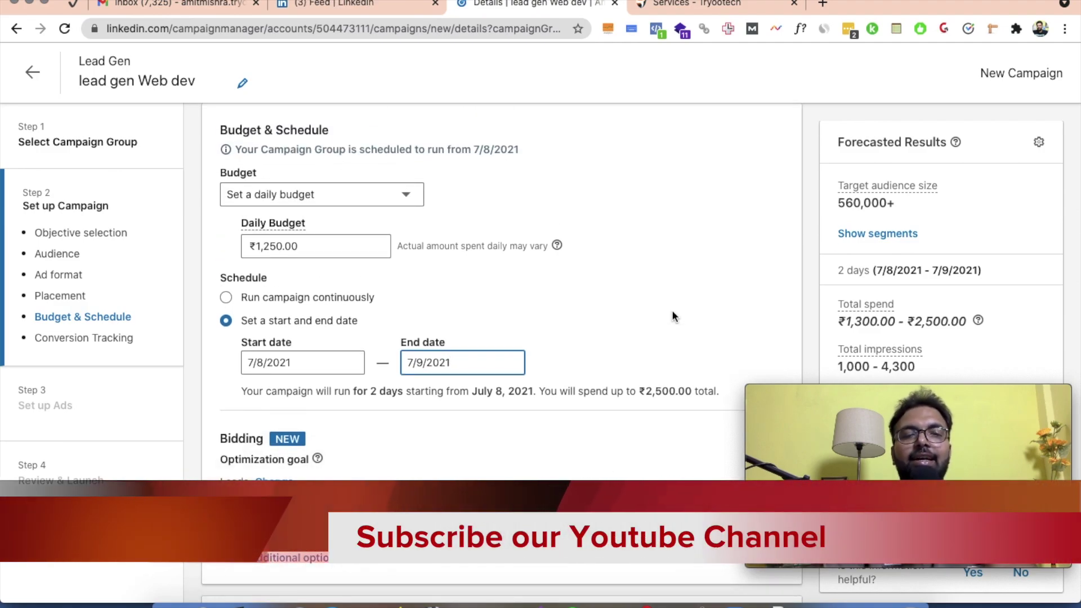
scroll(674, 317, "down", 4)
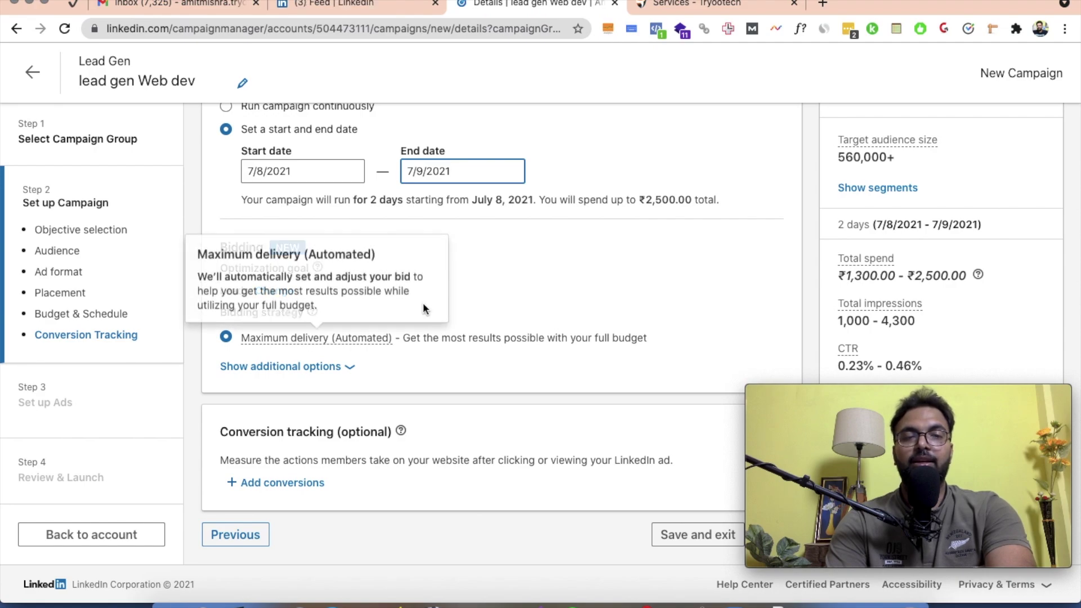
left_click(424, 303)
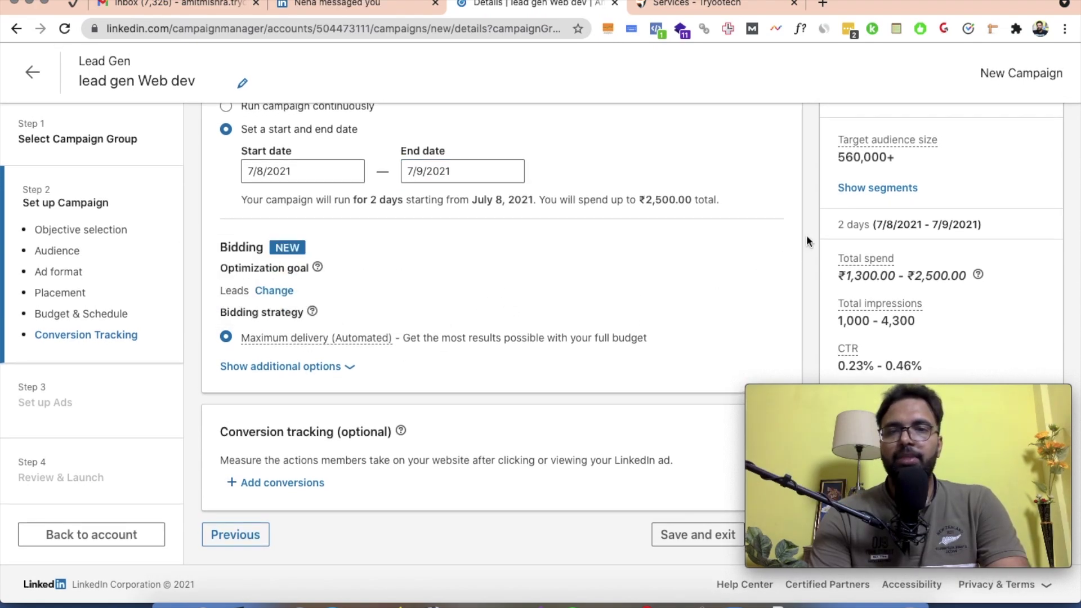
scroll(895, 232, "down", 1)
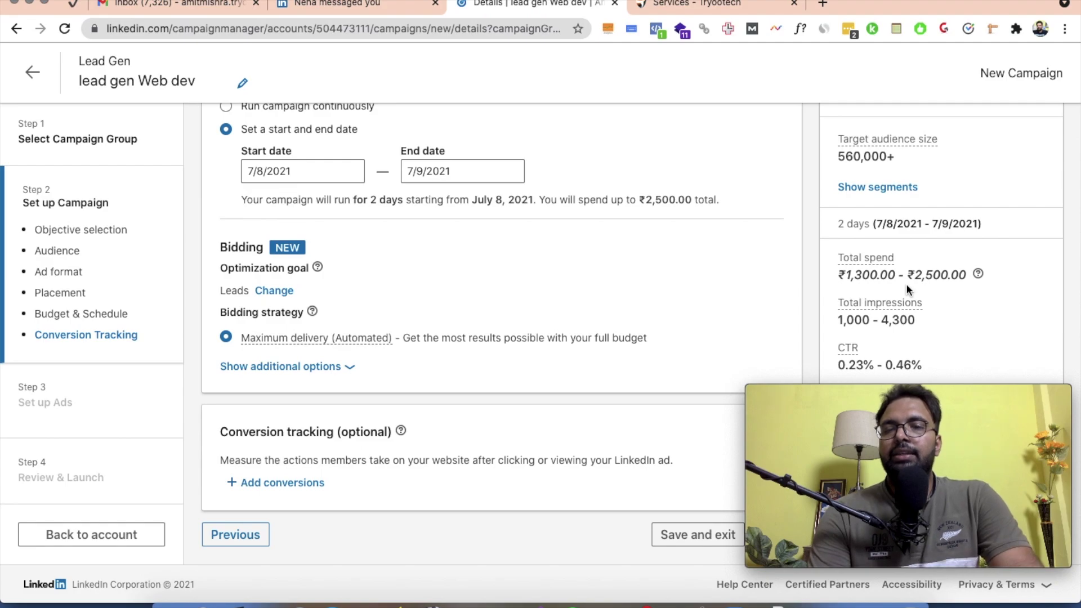
left_click_drag(1001, 425, 653, 423)
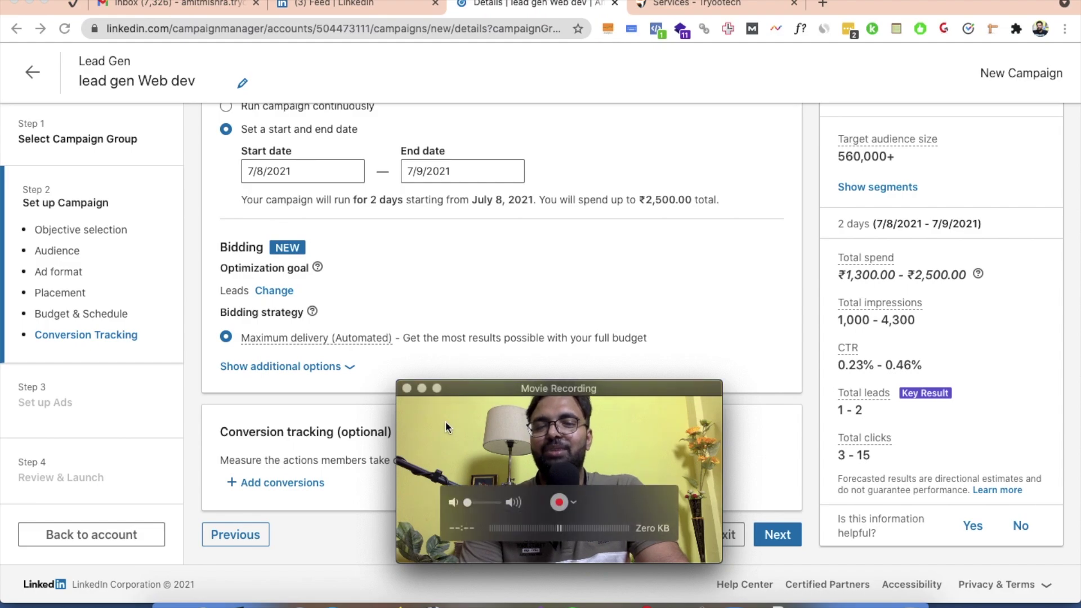
left_click_drag(445, 422, 786, 436)
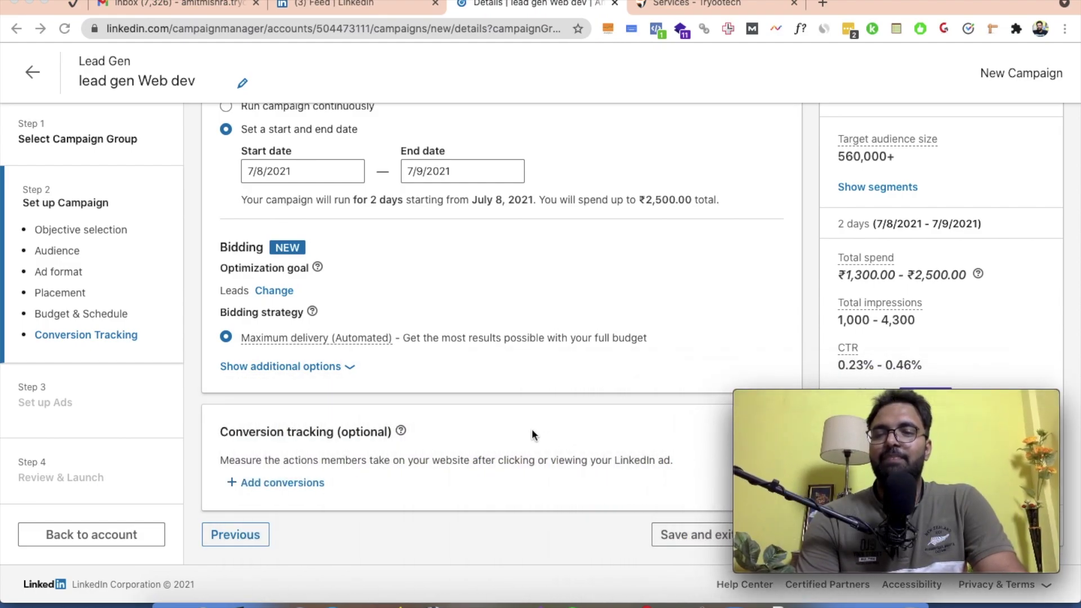
mouse_move(837, 461)
left_click_drag(837, 455, 850, 458)
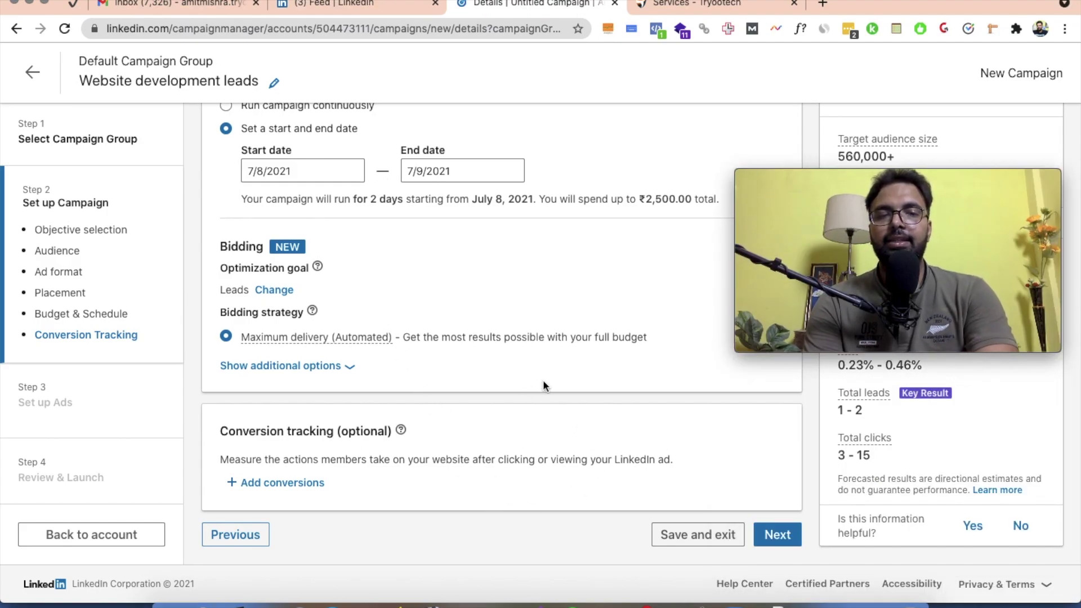
Save the campaign setup with its objective and ad format, and continue to setting up the ads.
left_click(772, 529)
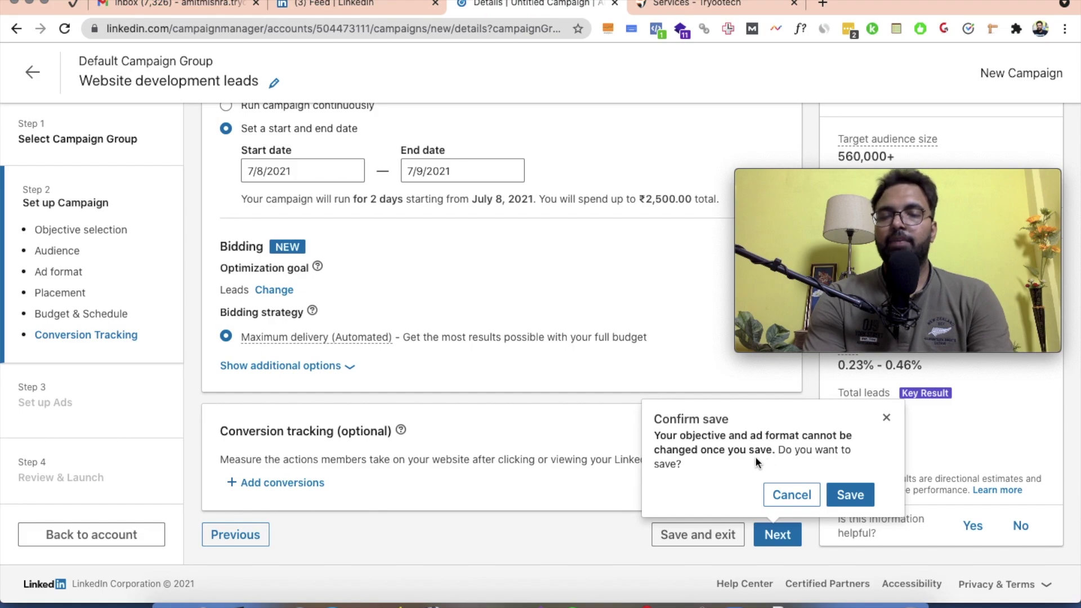
left_click(863, 494)
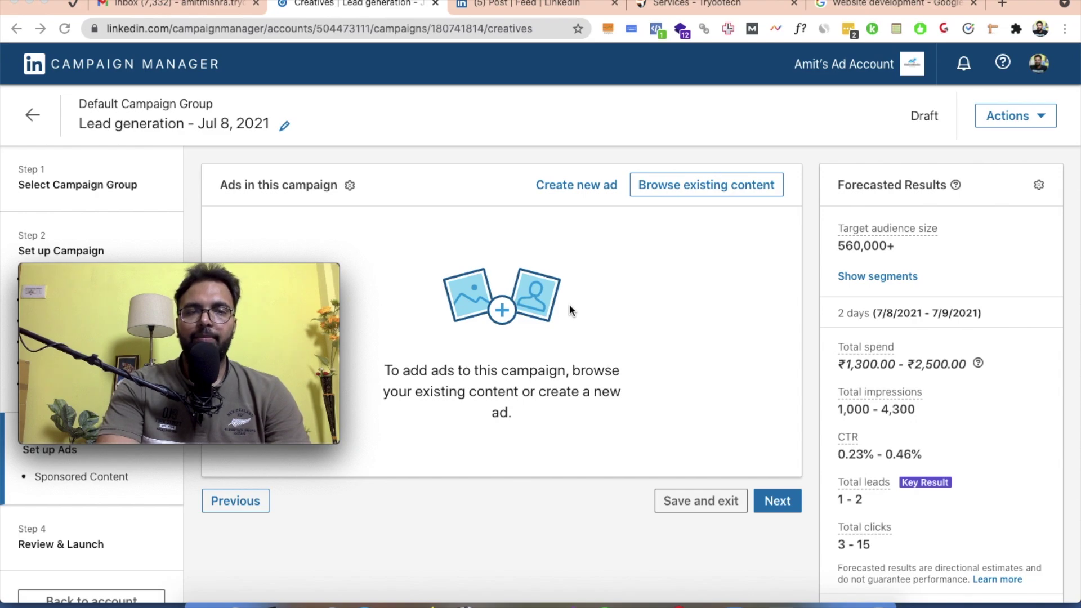
mouse_move(182, 293)
left_click_drag(182, 294, 192, 431)
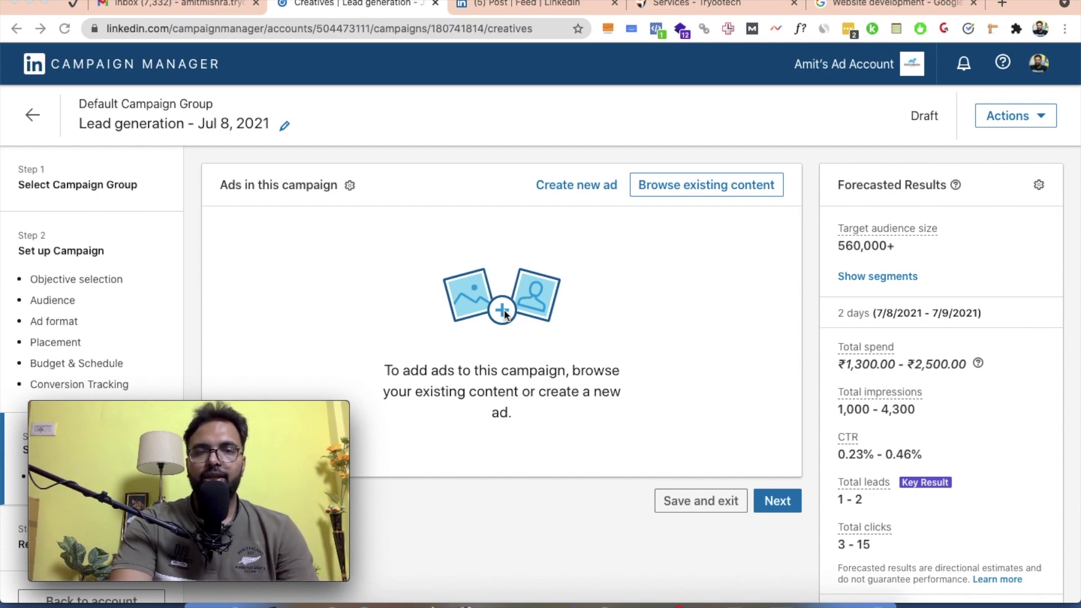
Create a new single image ad for the campaign and name it Ad1.
left_click(574, 189)
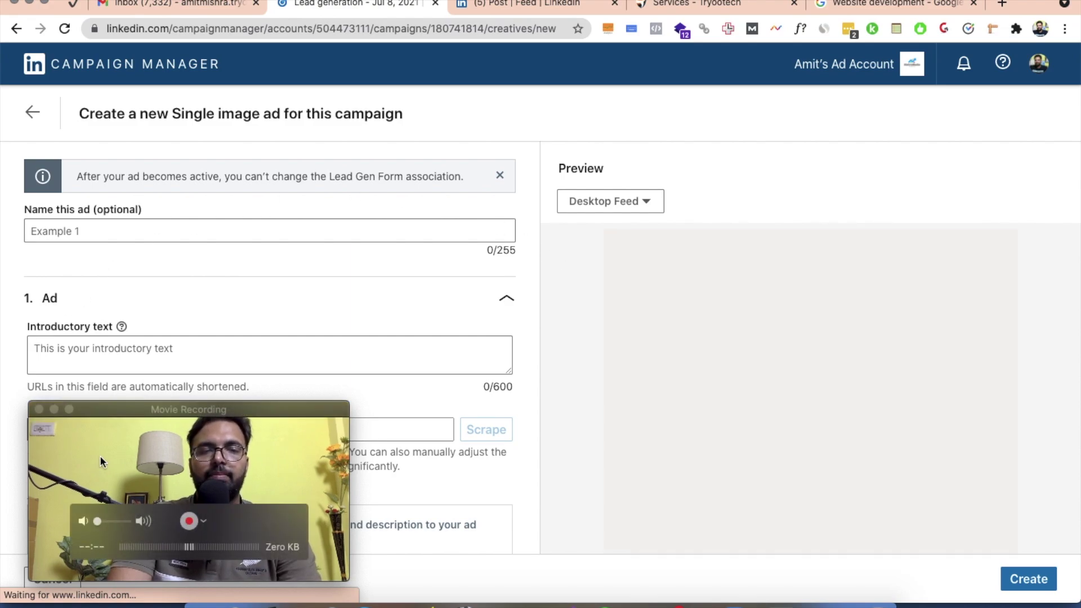
left_click_drag(100, 455, 765, 403)
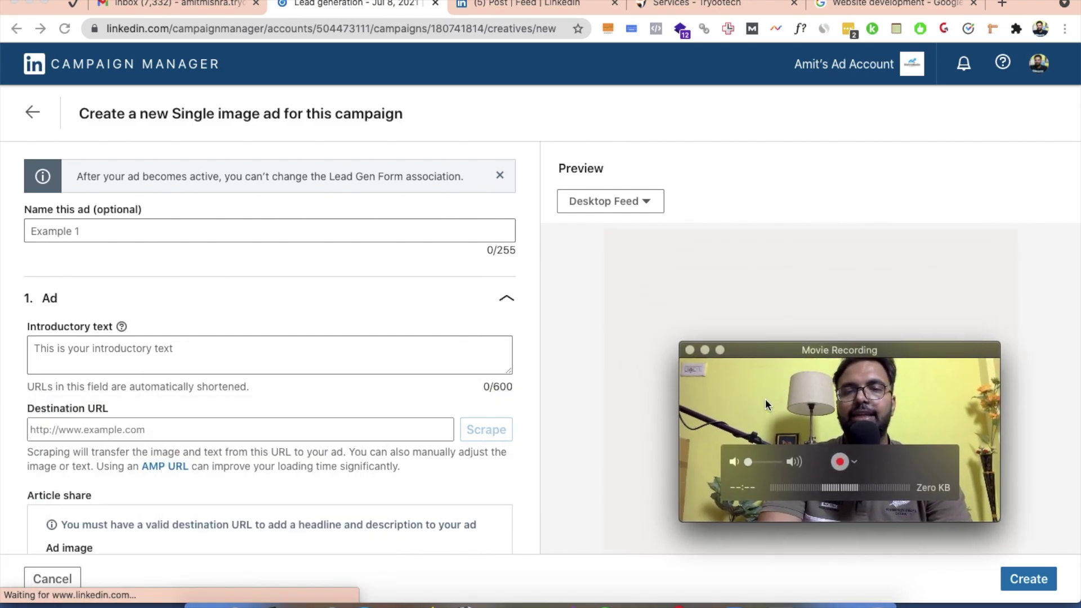
left_click(90, 225)
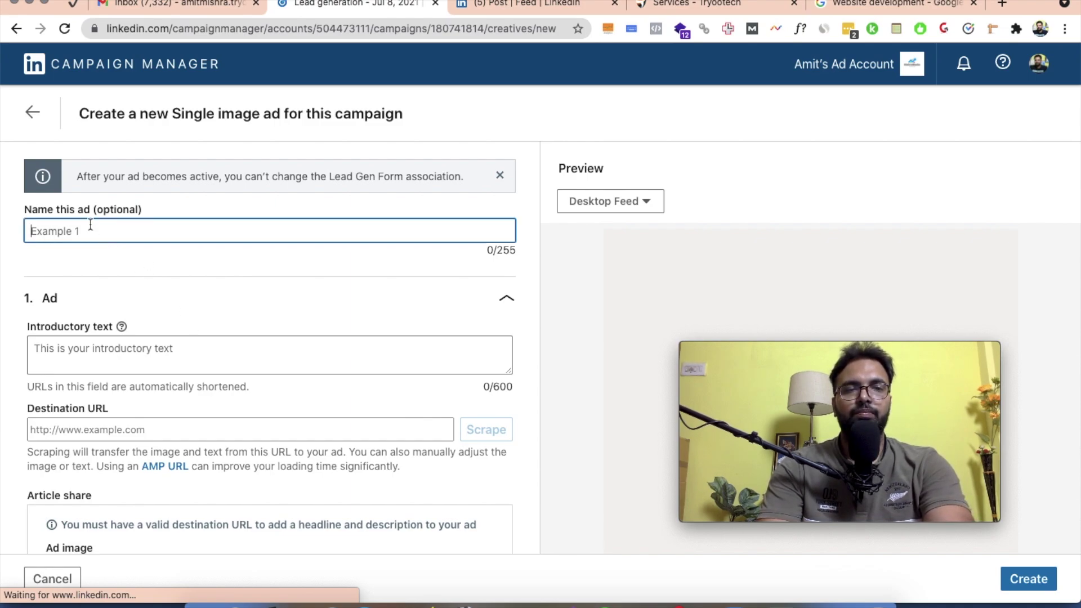
type("Ad1")
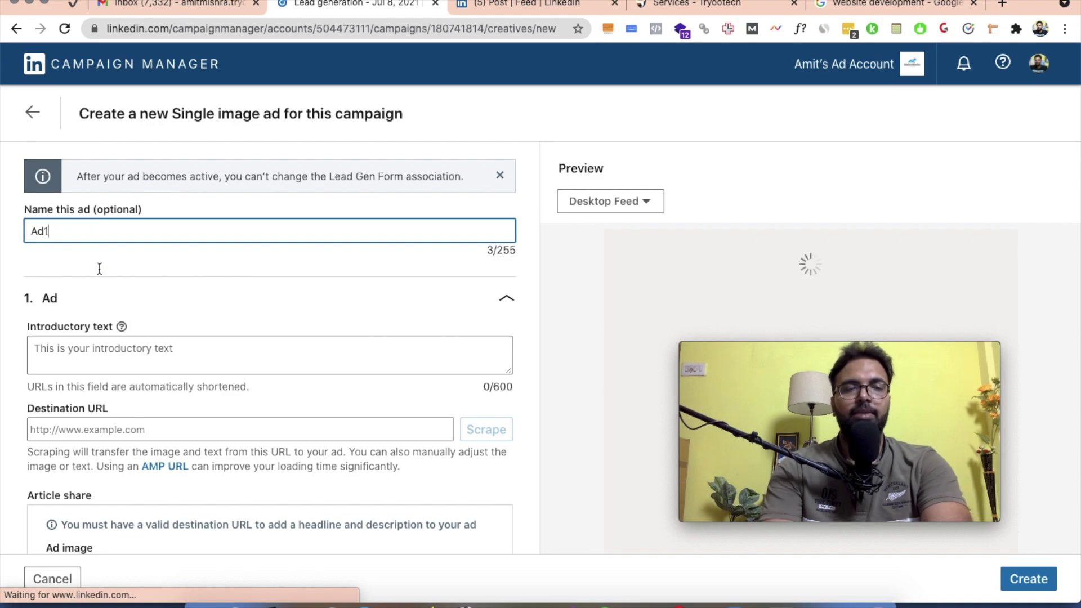
Fill the ad's introductory text with the copy from the existing BizGro Media post: "Get affordable dynamic & Static websites for your business. Click the below link to get Quote.".
left_click(76, 353)
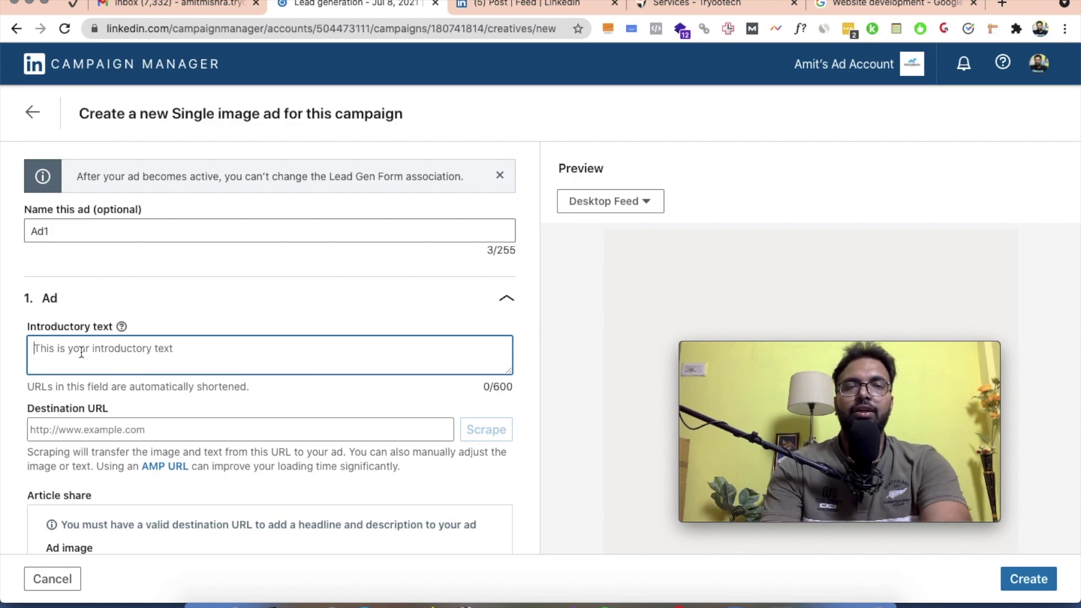
left_click(504, 7)
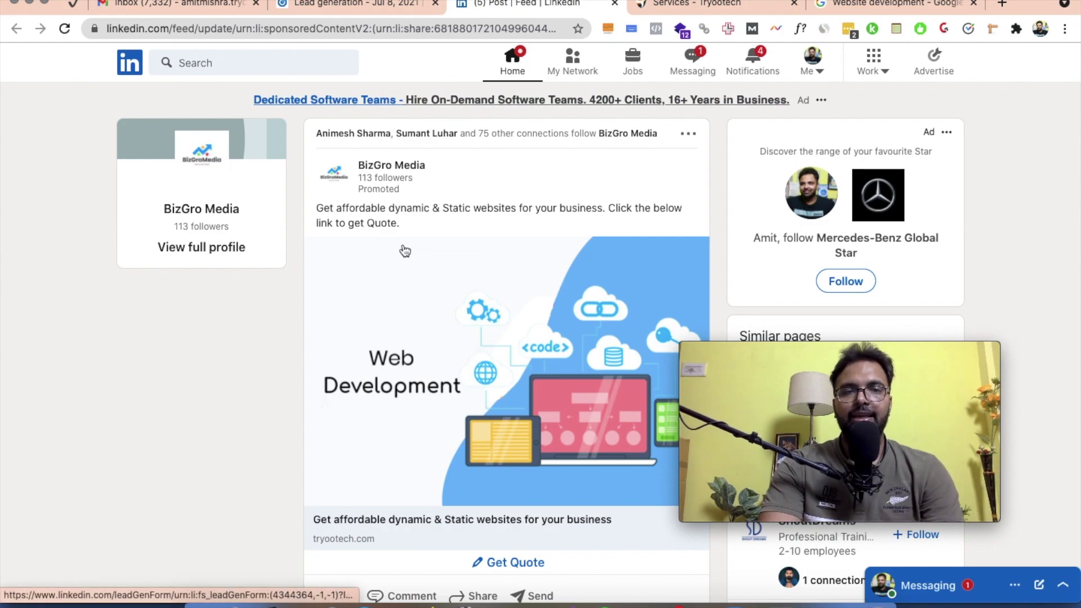
left_click_drag(401, 224, 312, 217)
key("super+c")
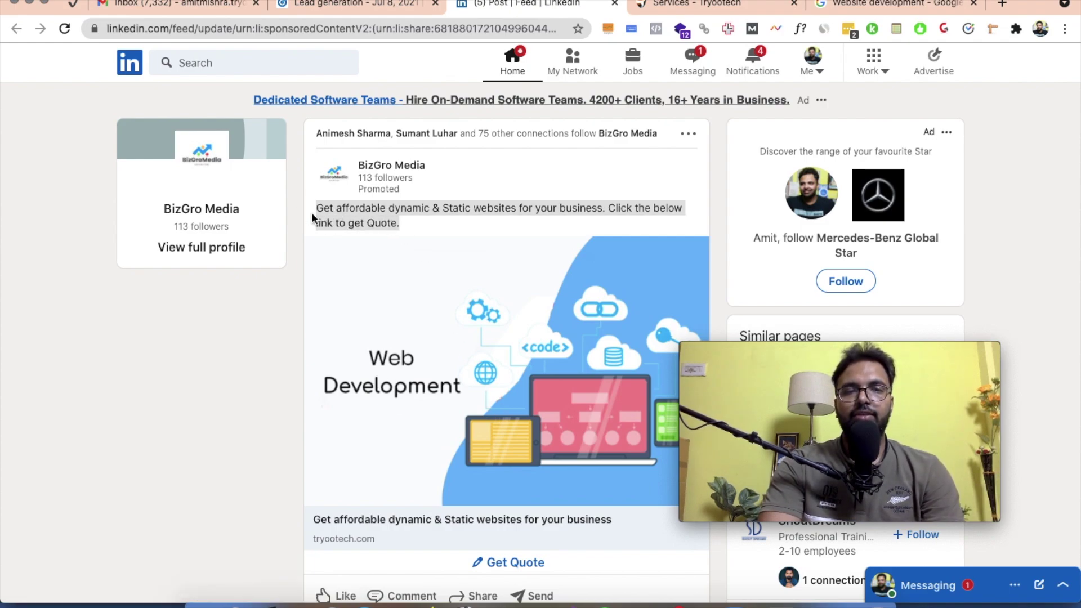
left_click(352, 8)
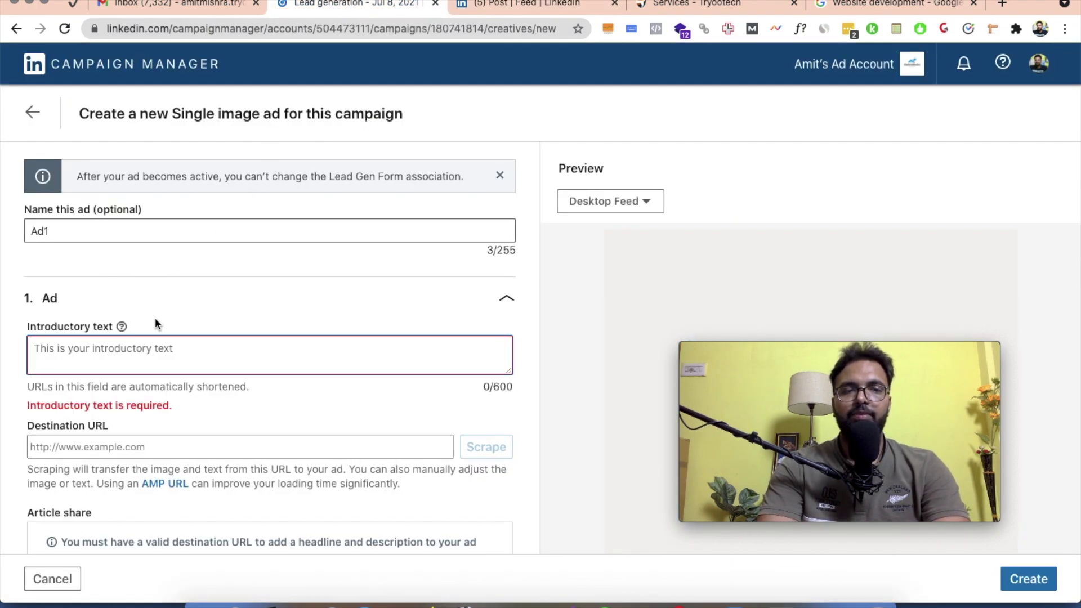
key("super+v")
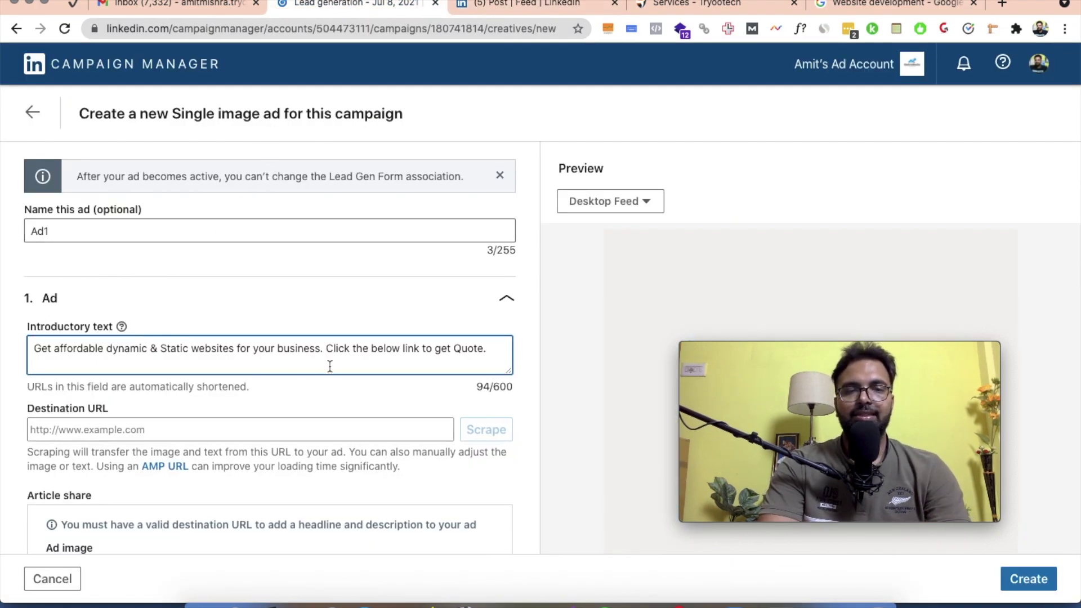
scroll(315, 390, "down", 2)
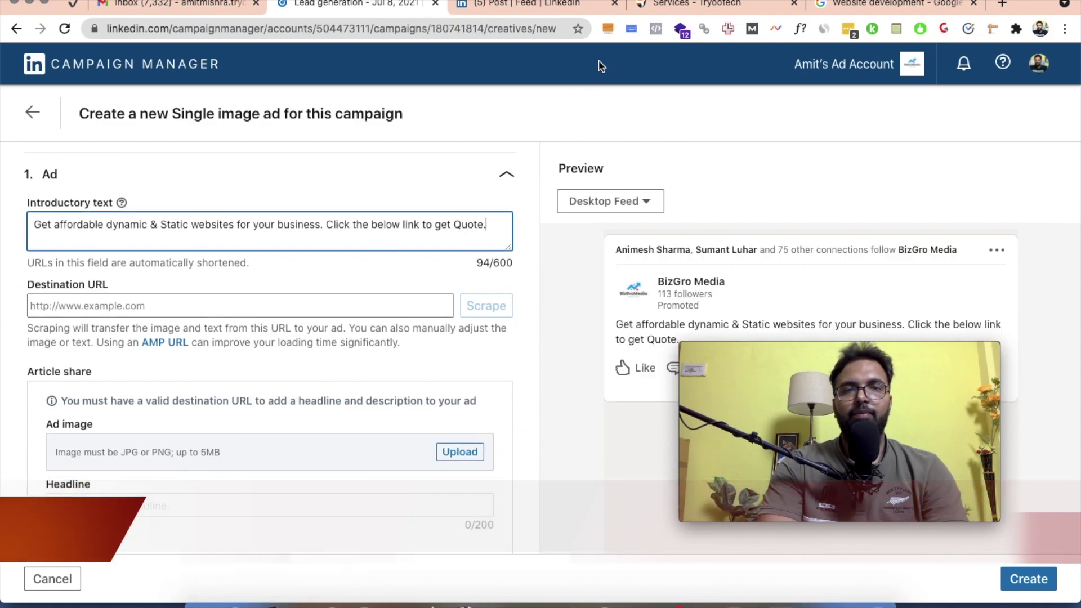
left_click(678, 7)
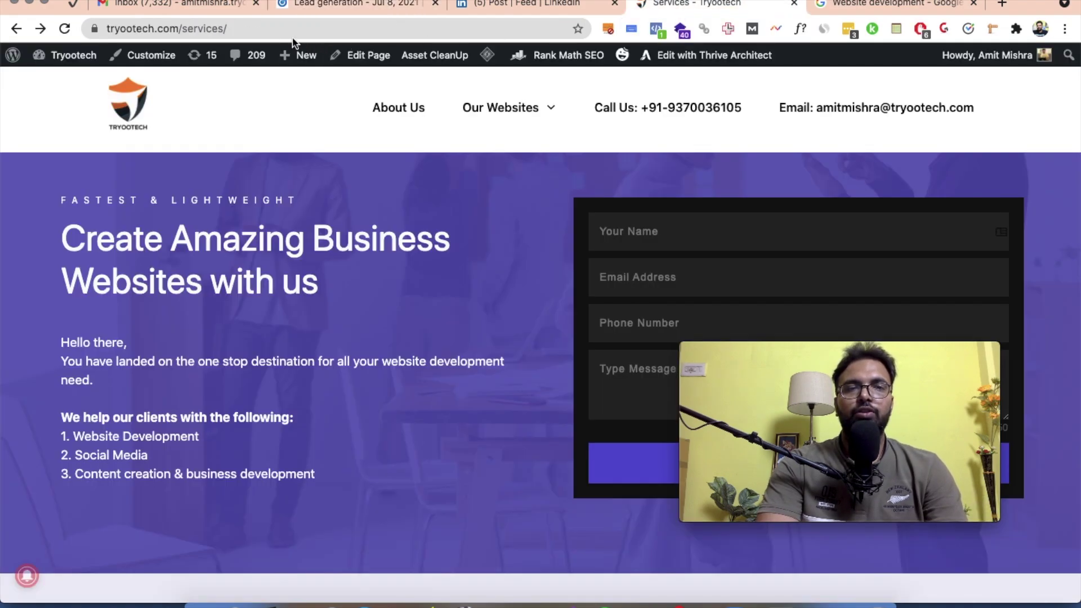
left_click(277, 29)
key("super+c")
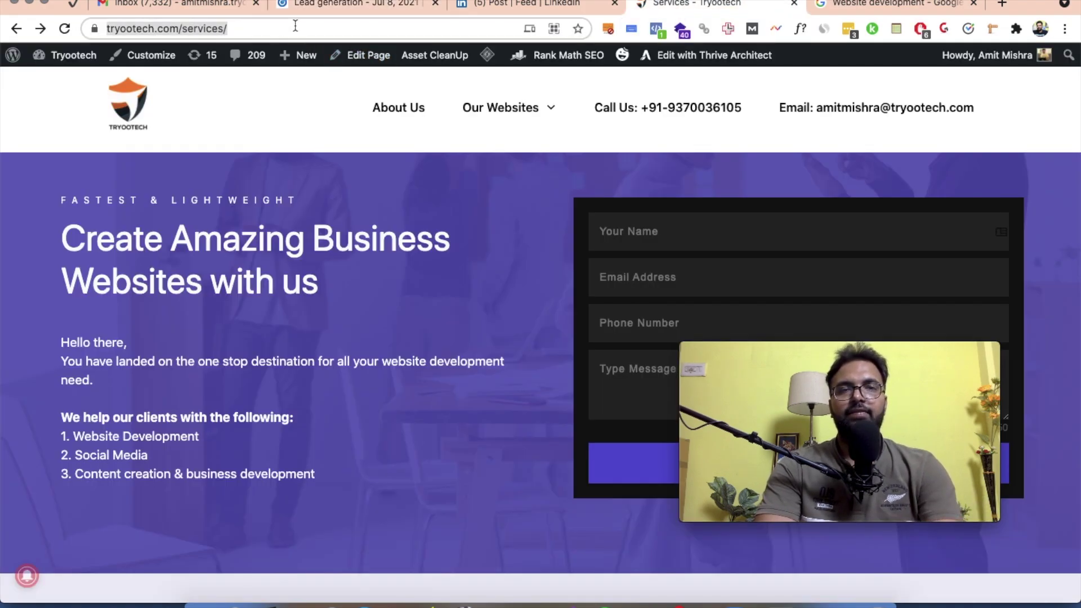
left_click(357, 8)
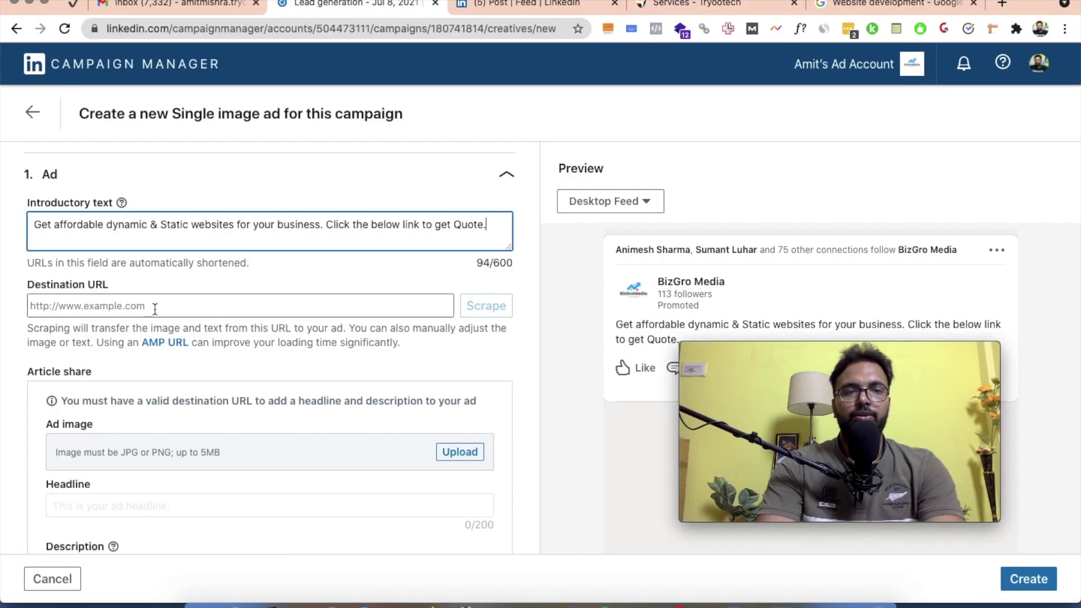
left_click(113, 306)
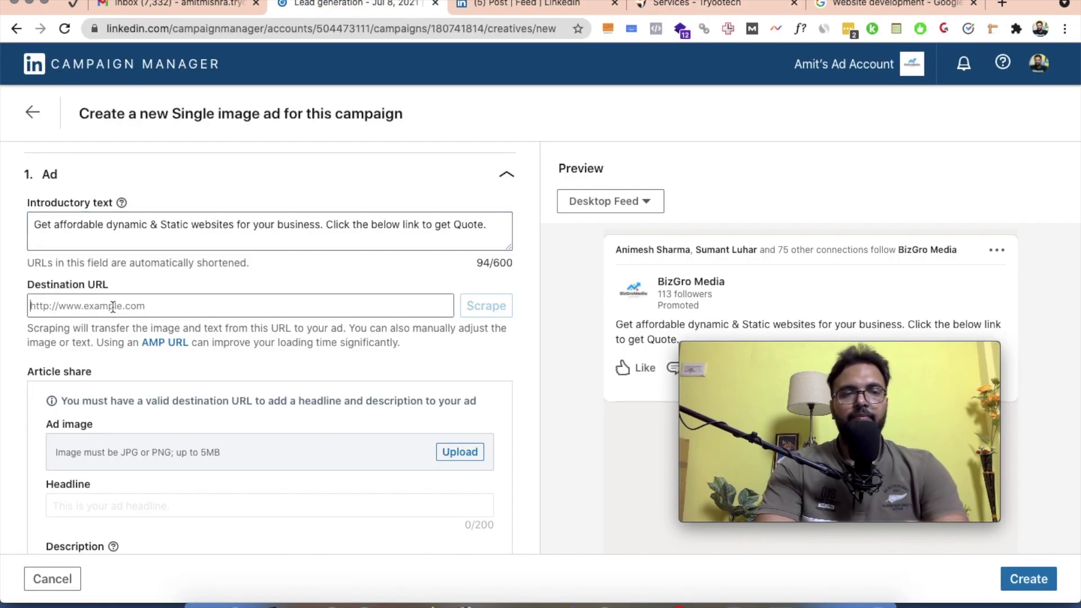
key("super+v")
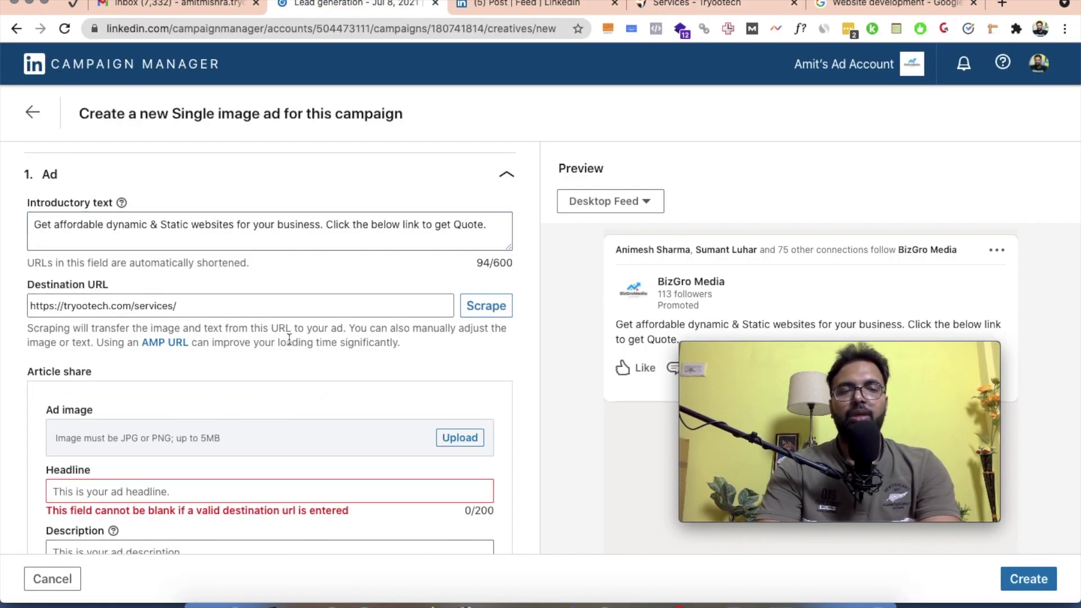
Check the image and headline of the existing BizGro Media post as a reference for the new ad's article share fields.
scroll(289, 340, "down", 3)
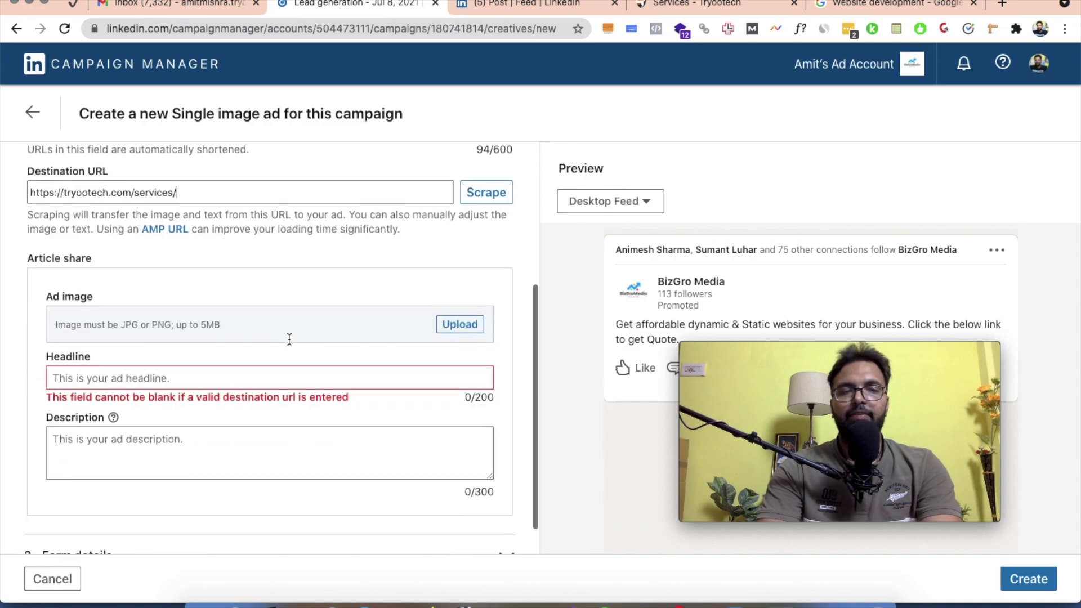
left_click(480, 10)
left_click(227, 421)
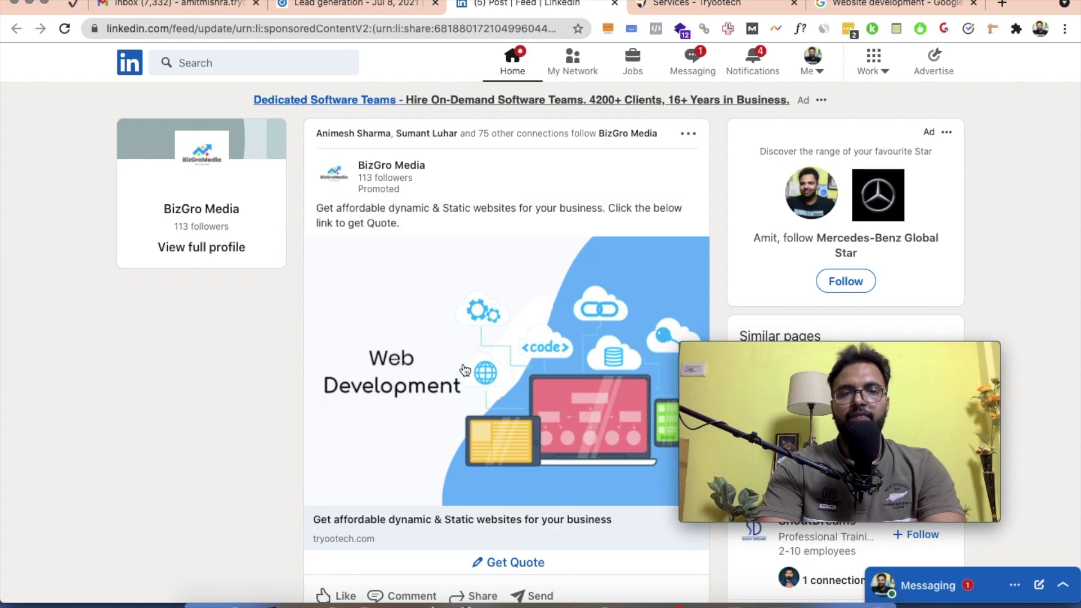
scroll(424, 412, "down", 2)
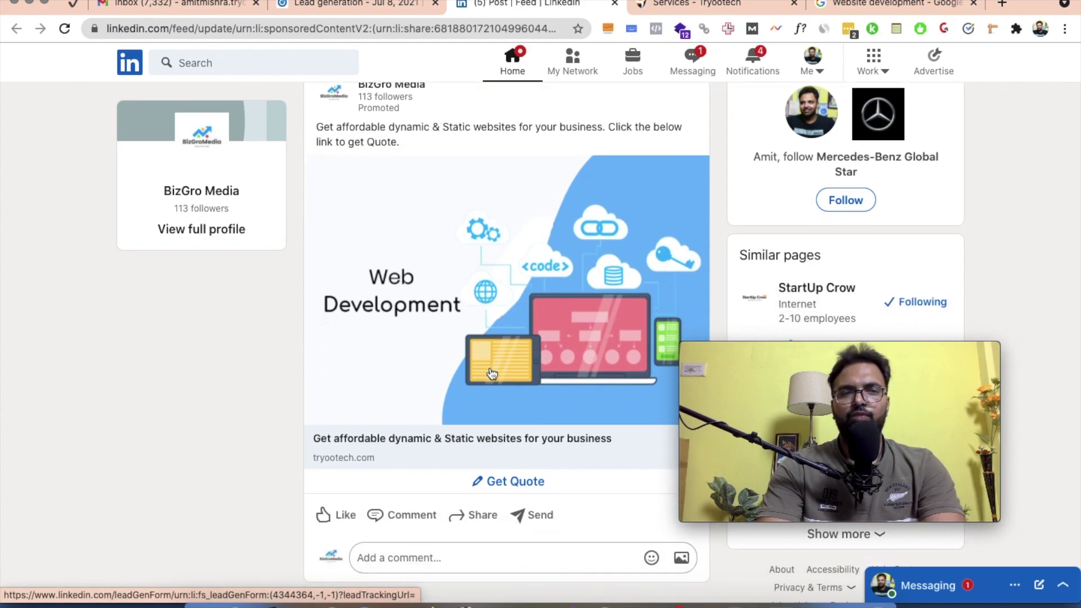
scroll(492, 373, "up", 2)
left_click(364, 5)
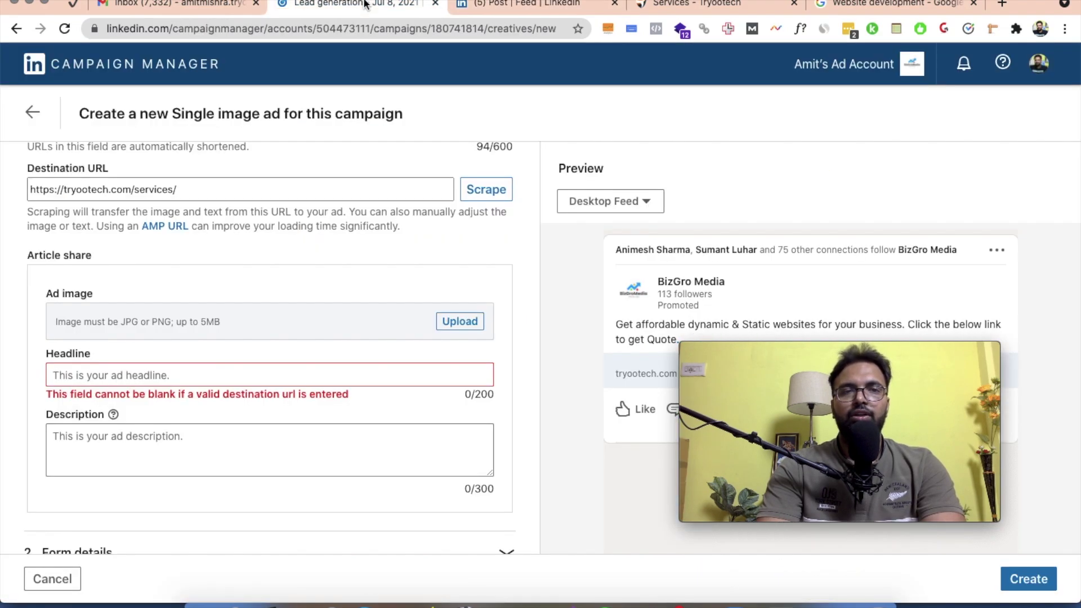
Upload web-development.png from the Downloads folder as the ad image, matching the existing BizGro Media post.
left_click(474, 8)
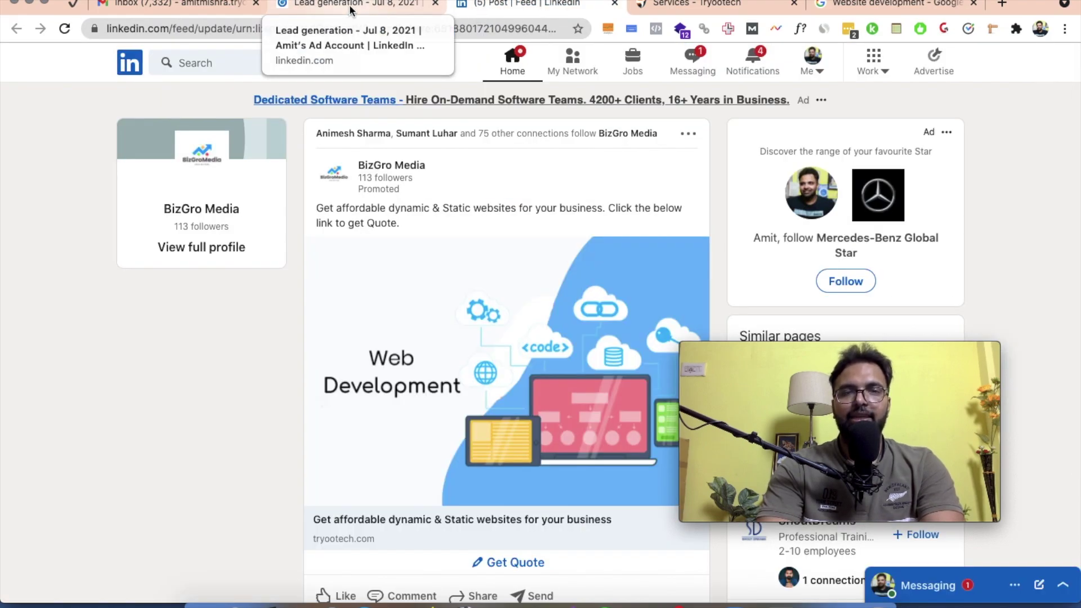
left_click(349, 7)
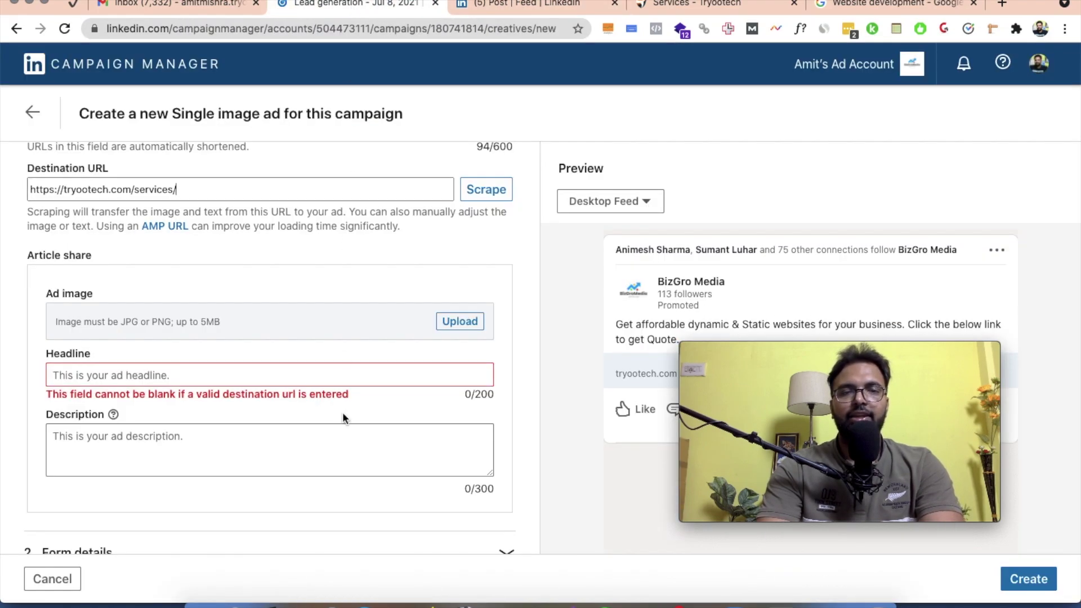
left_click(455, 322)
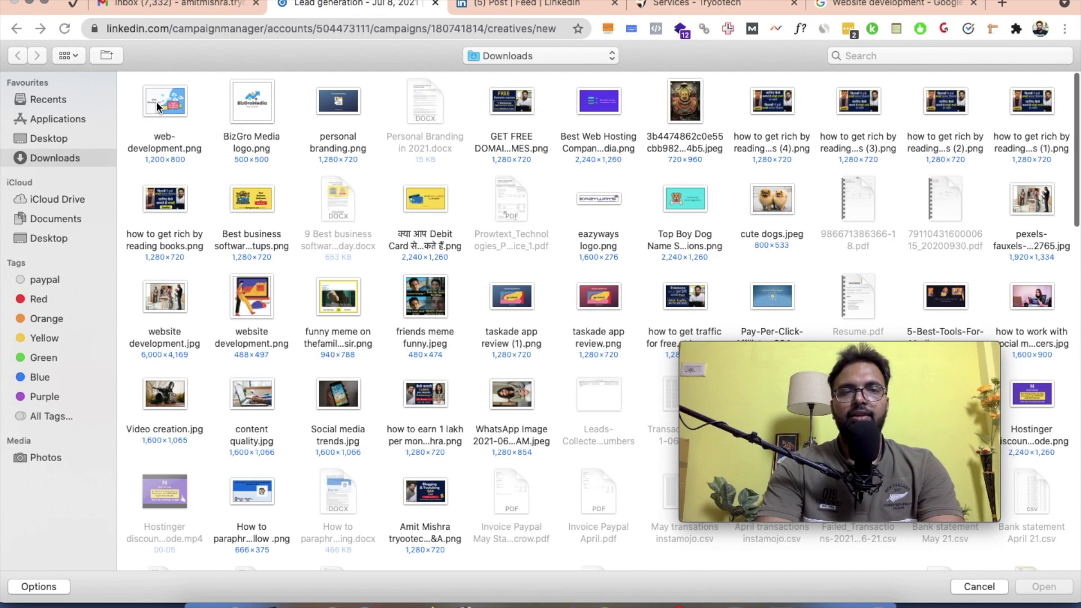
double_click(158, 104)
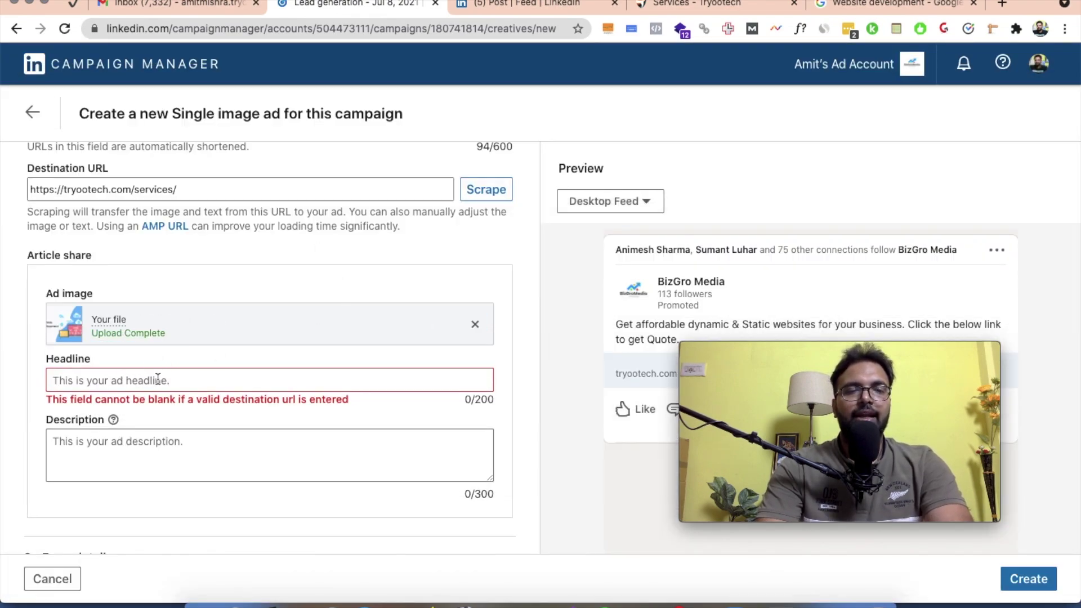
Copy "Get affordable dynamic & Static websites for your business" from the introductory text into the ad's headline.
scroll(218, 354, "up", 5)
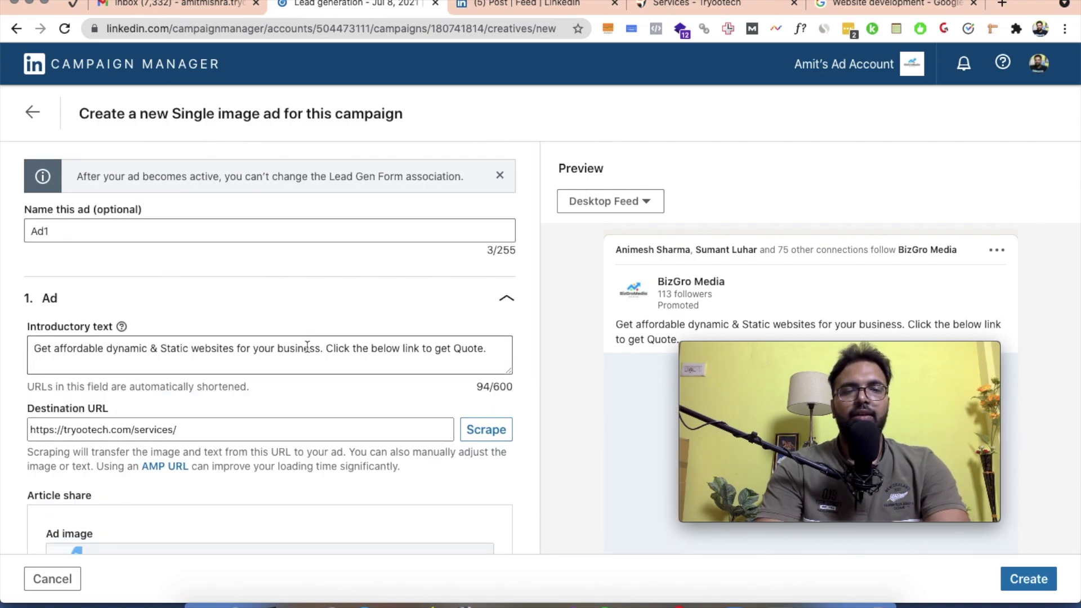
left_click_drag(321, 348, 3, 352)
key("ctrl+c")
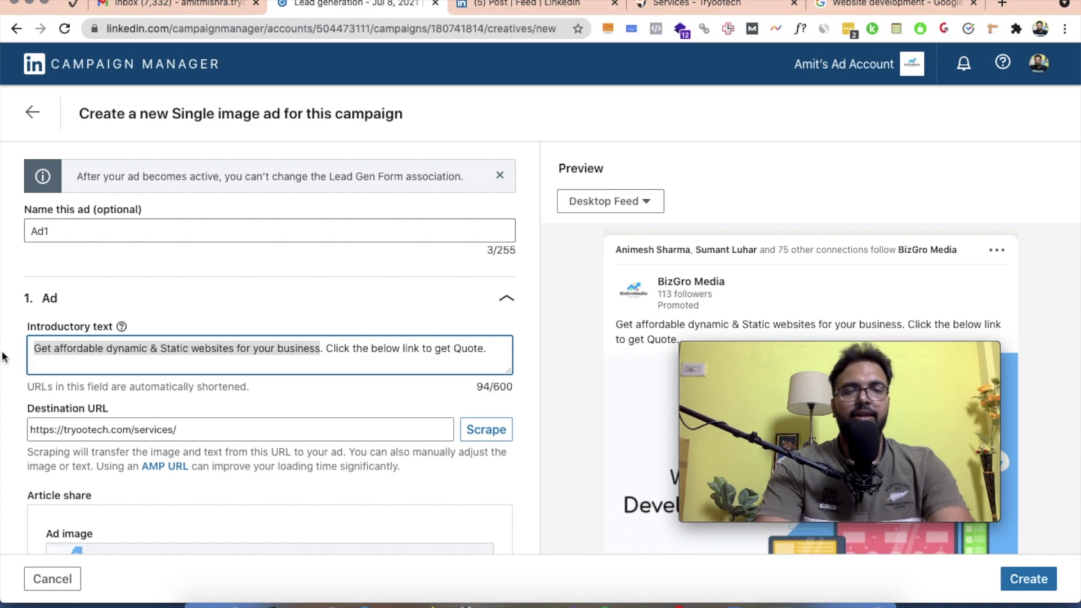
scroll(197, 381, "down", 4)
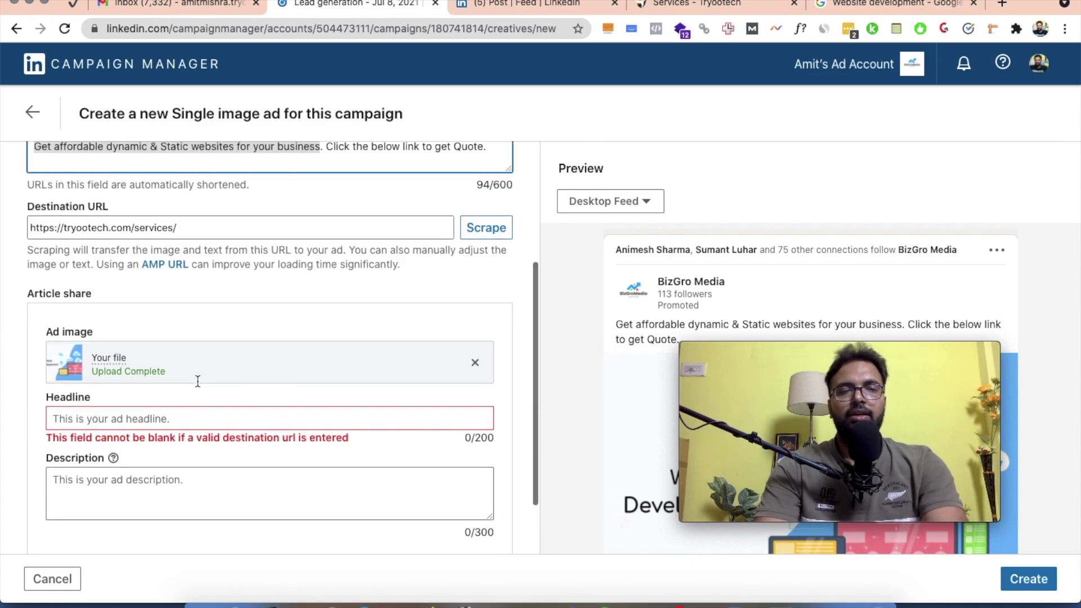
left_click(148, 416)
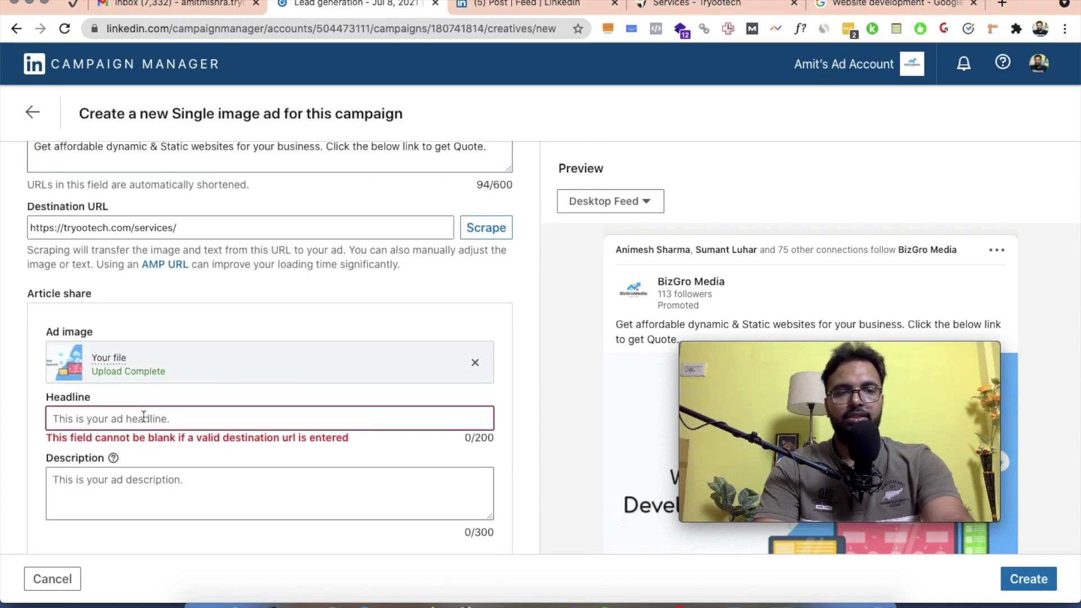
key("ctrl+v")
Check the existing BizGro Media post, and set the ad description to "We develop more beautiful websites for your business that get conversions.".
scroll(186, 429, "down", 2)
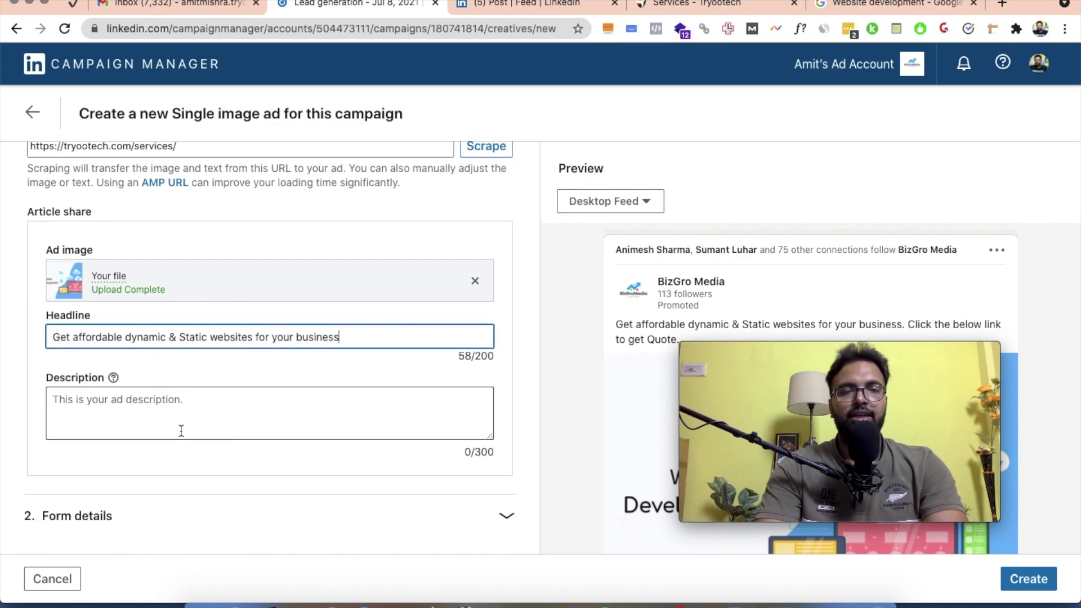
left_click(516, 5)
scroll(459, 403, "down", 2)
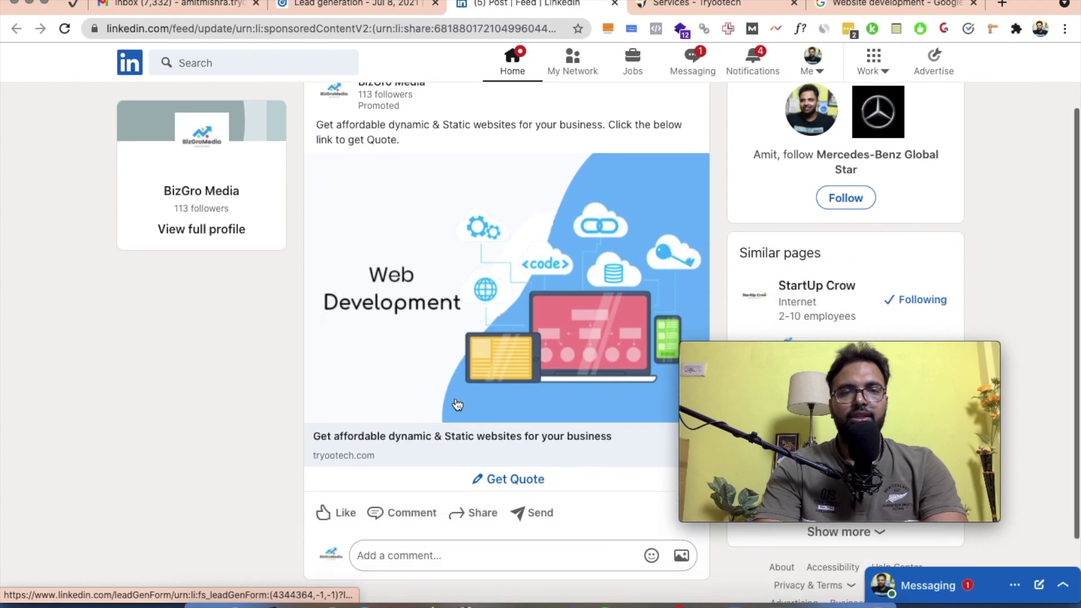
left_click(377, 7)
left_click(201, 400)
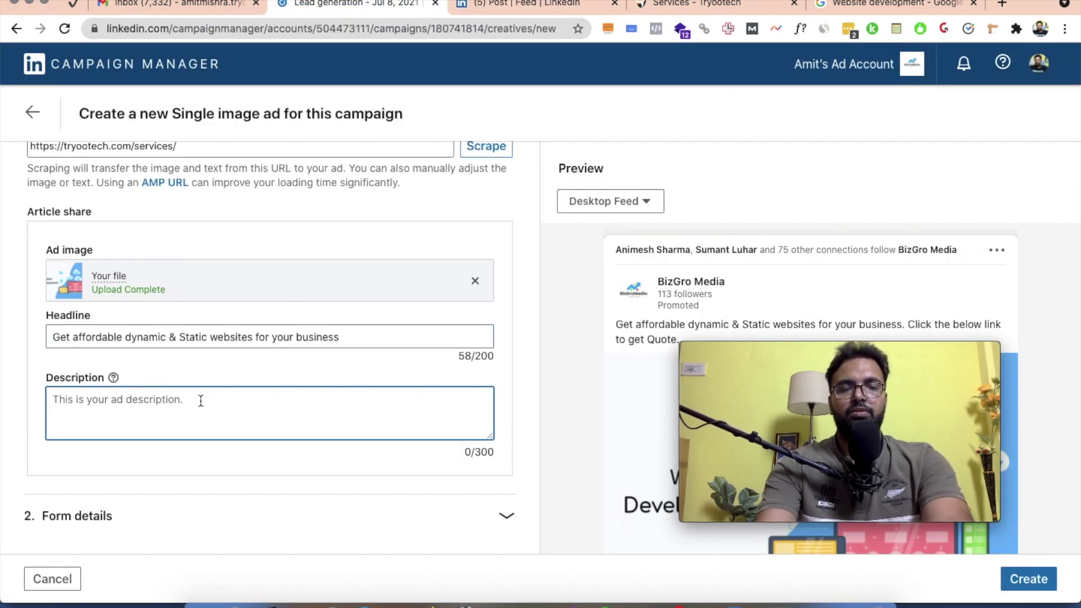
type("We develop")
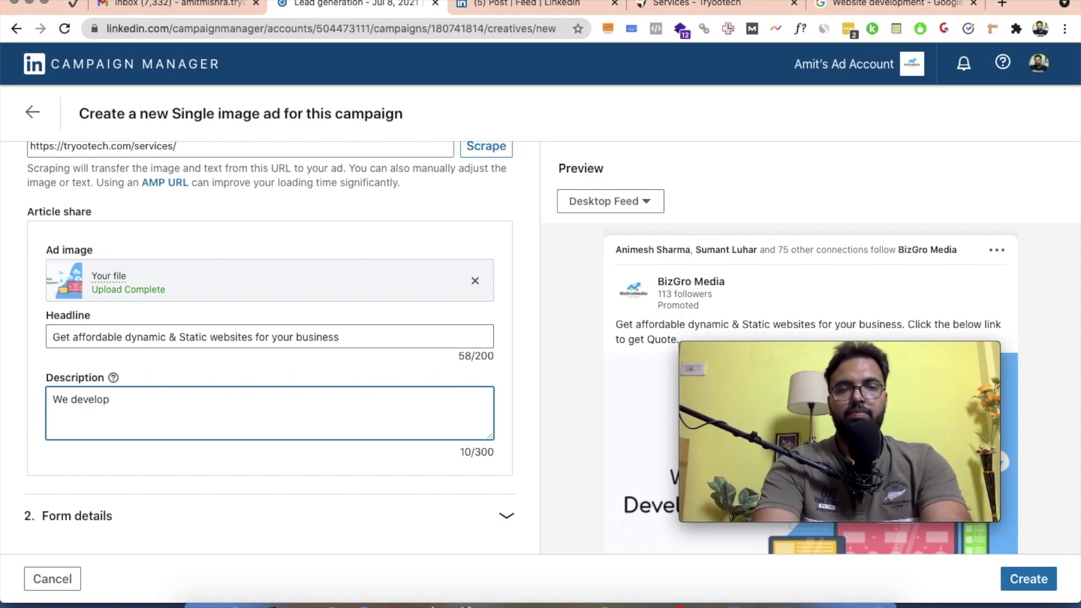
type(" more beautiful websites for your business that get conversions.")
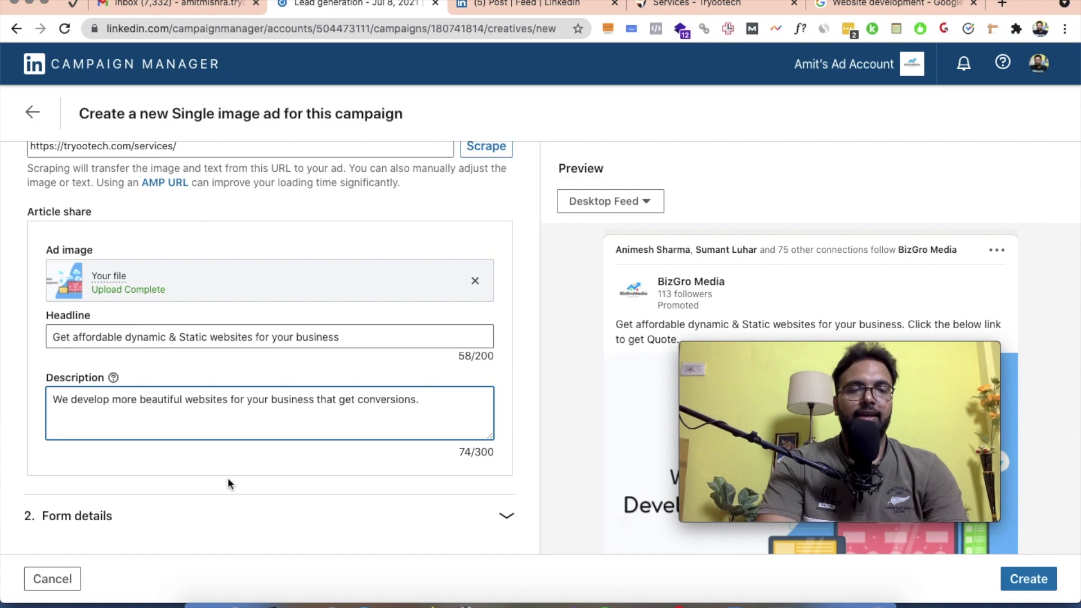
Expand the ad's form details and set the call-to-action to Get Quote.
scroll(228, 478, "down", 2)
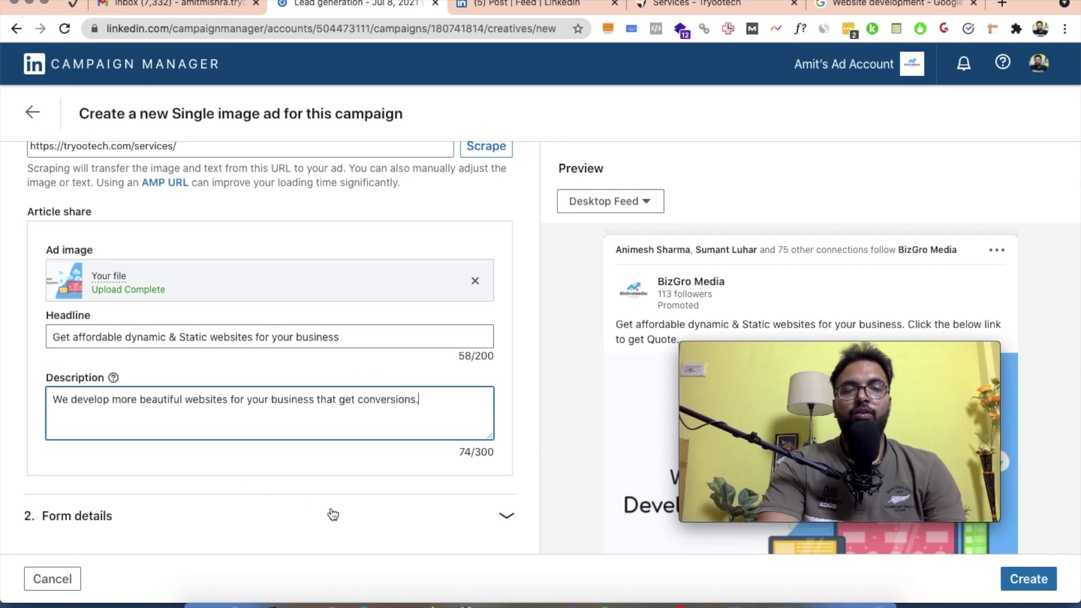
left_click(333, 514)
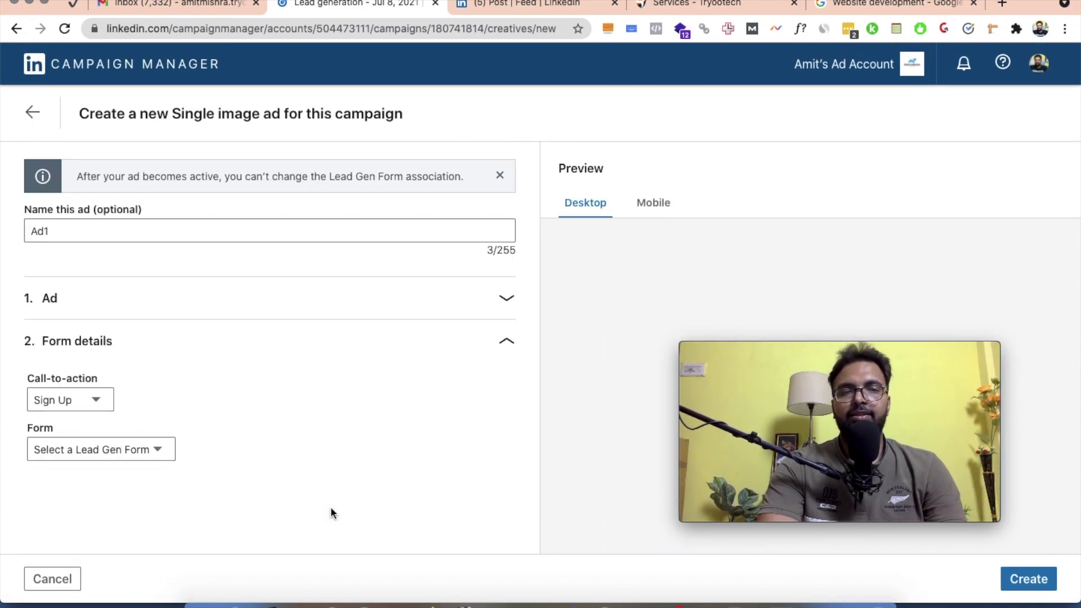
left_click(97, 400)
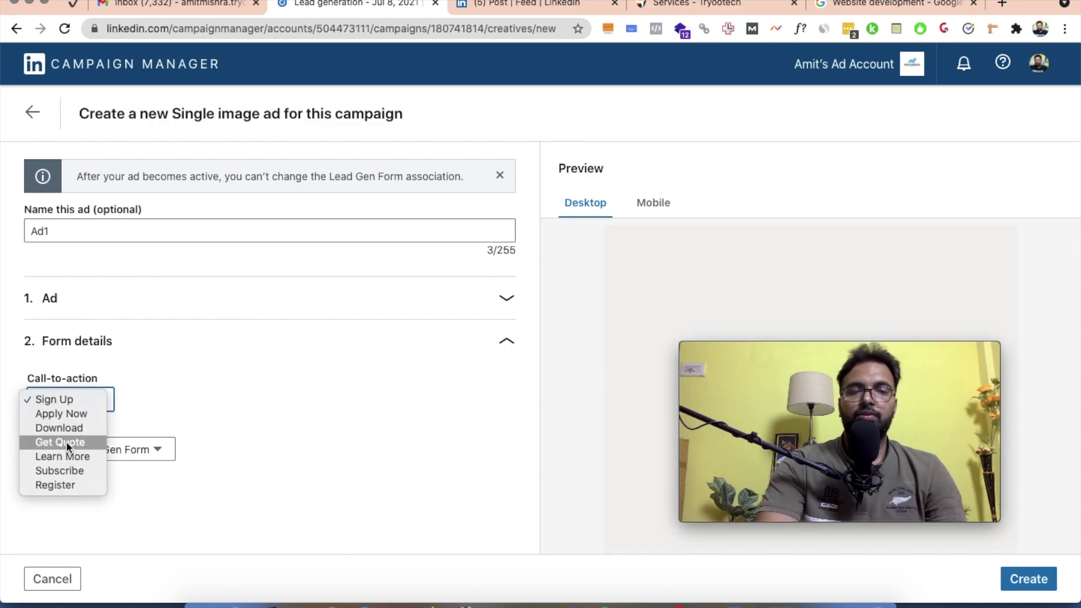
key("Escape")
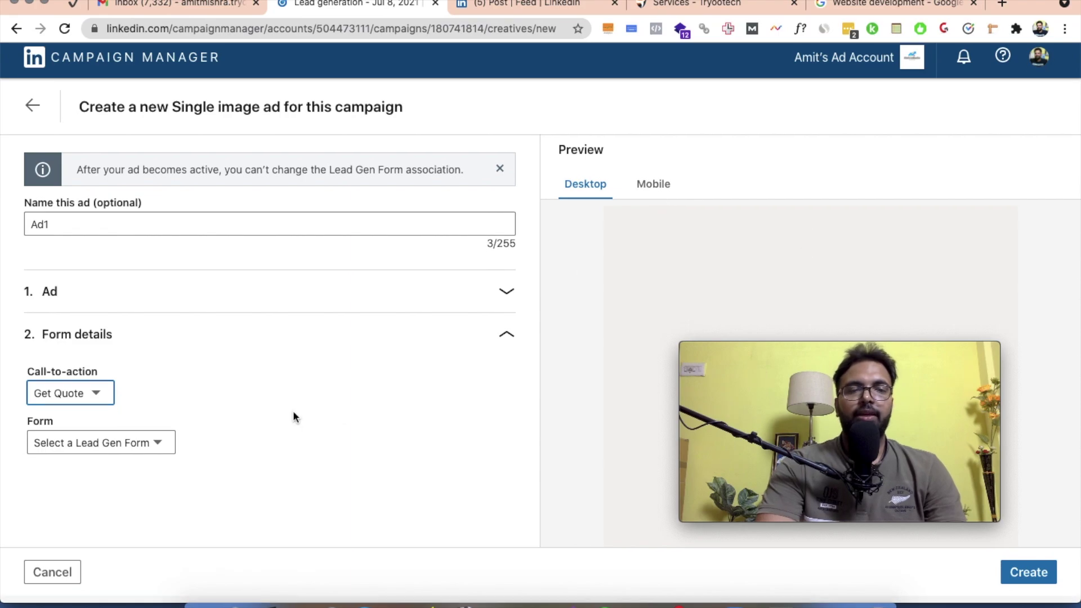
Select the existing Web Development Form as the ad's lead gen form.
left_click(130, 447)
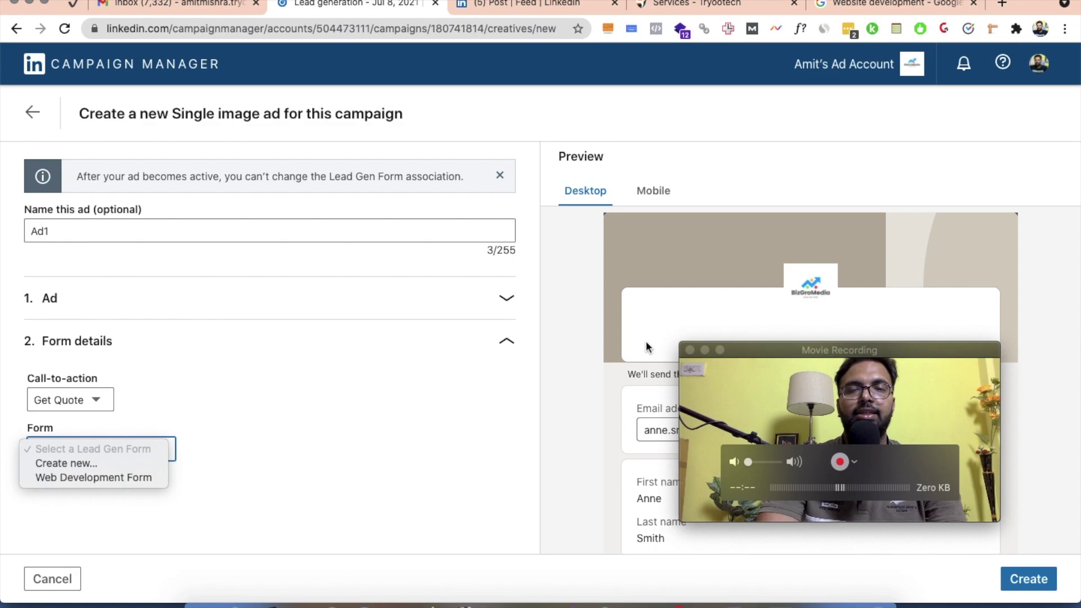
left_click(746, 366)
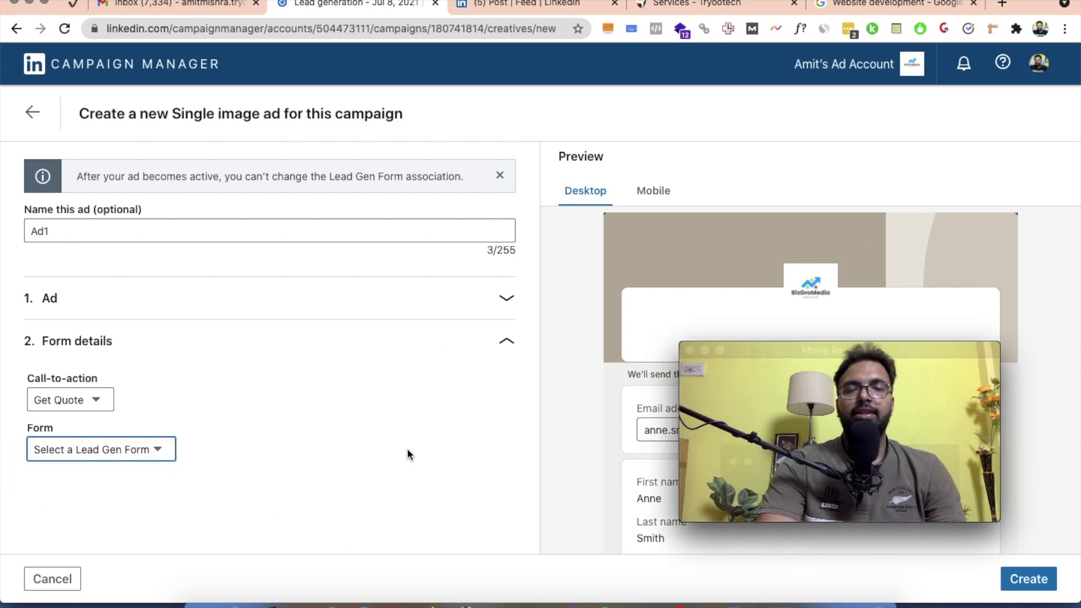
scroll(684, 455, "down", 2)
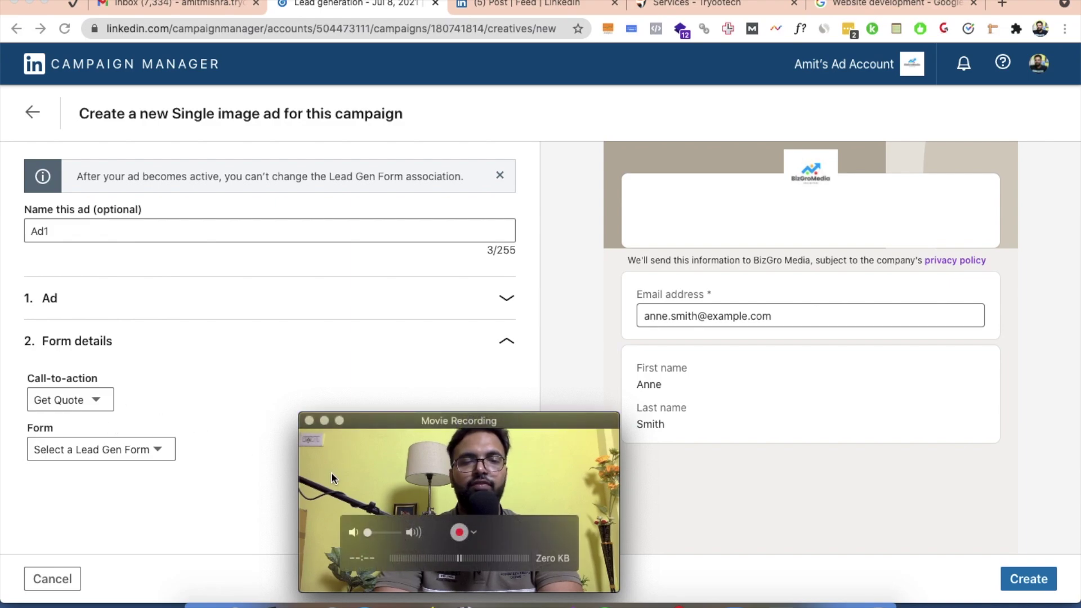
left_click(83, 450)
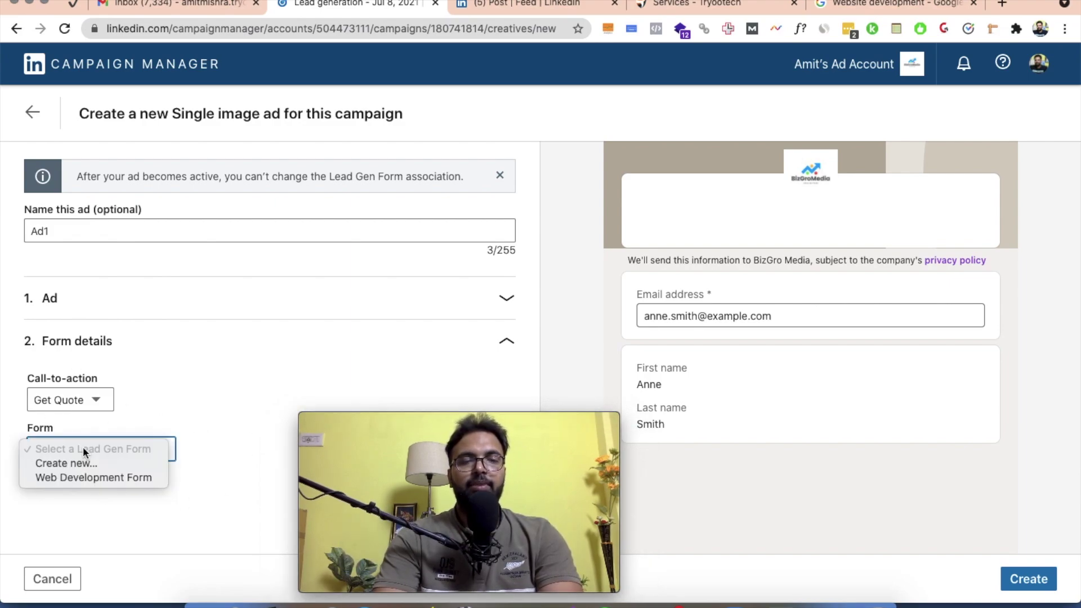
left_click(76, 477)
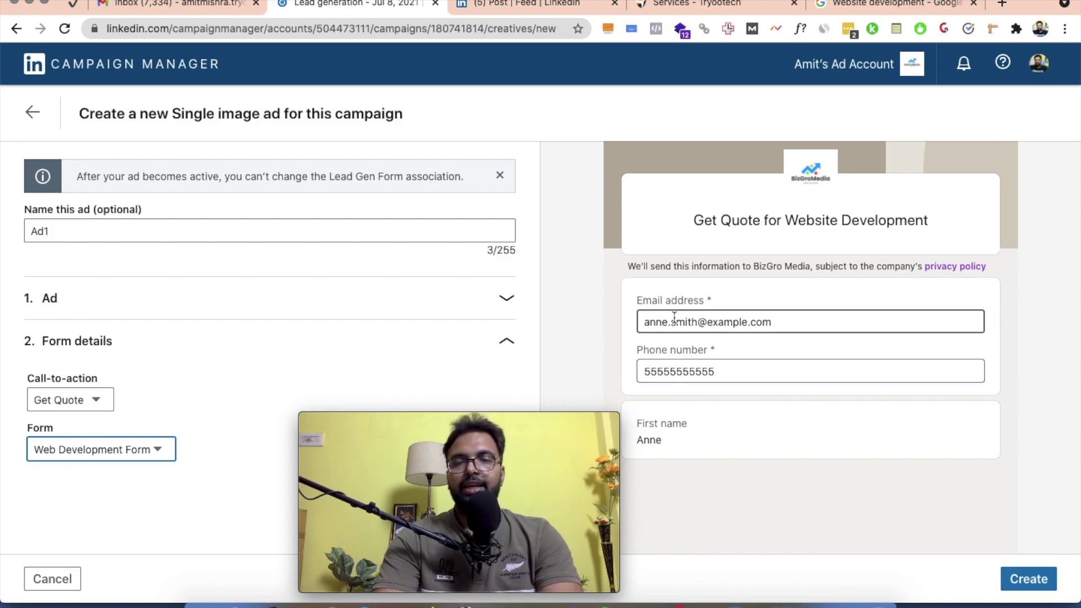
Choose to create a new lead gen form for the ad and set its offer headline to "Website Development".
left_click(129, 447)
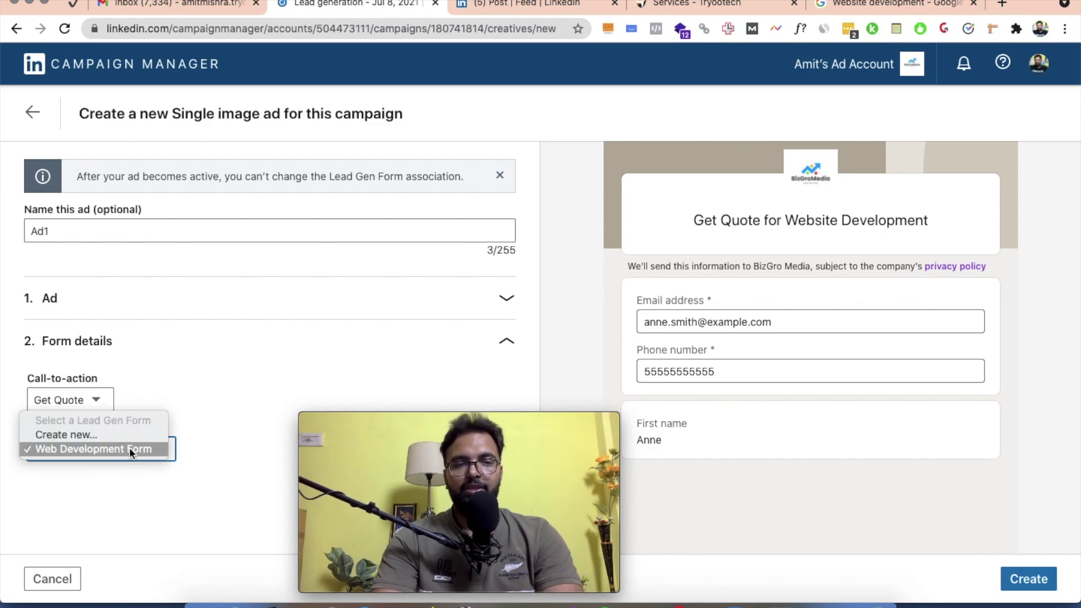
left_click(69, 435)
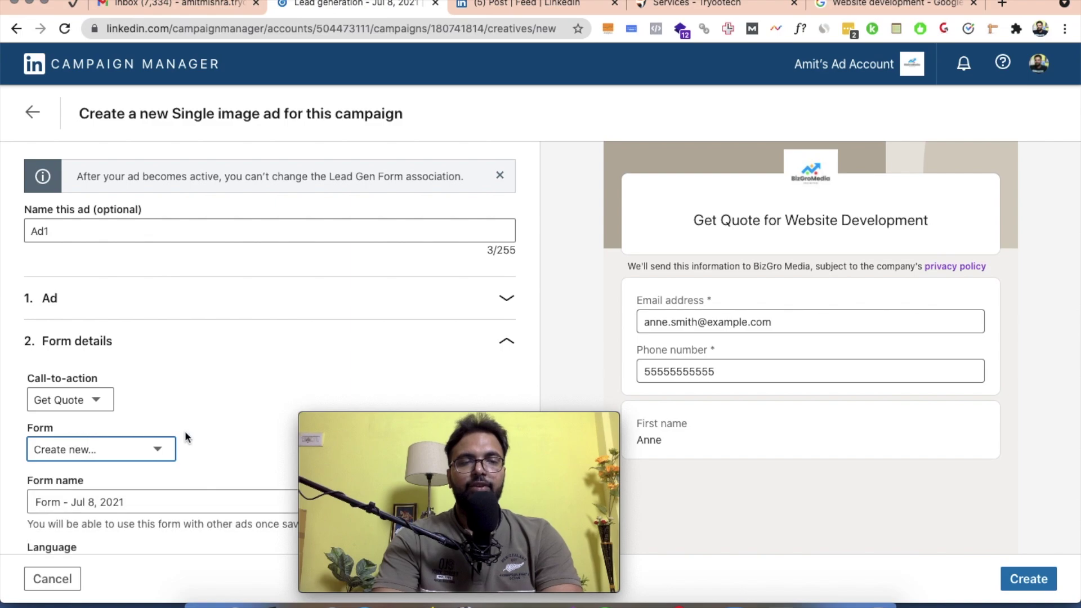
scroll(184, 437, "down", 6)
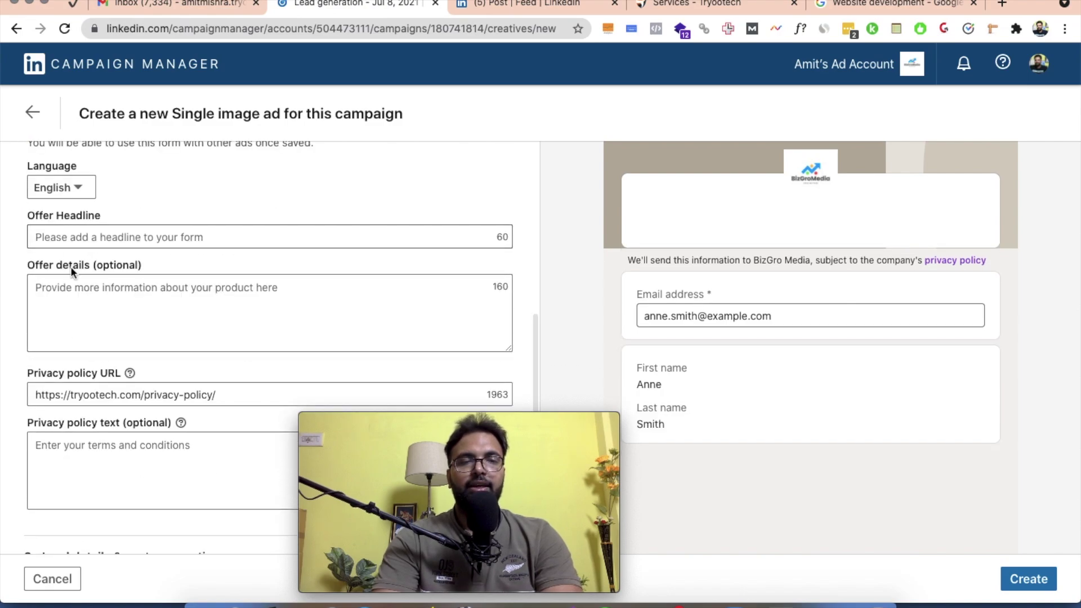
left_click(85, 235)
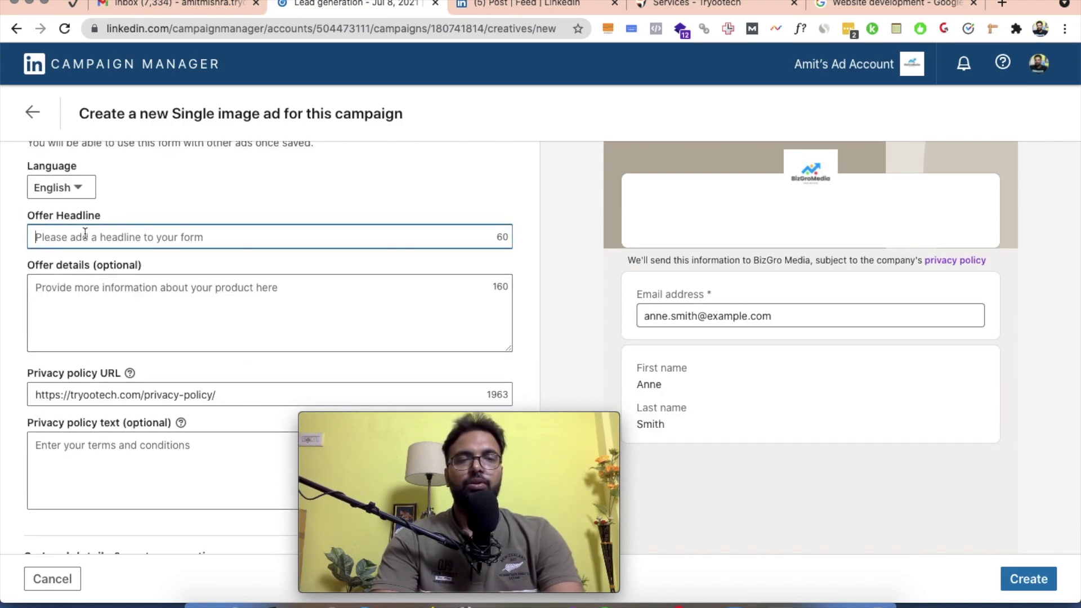
scroll(119, 246, "up", 2)
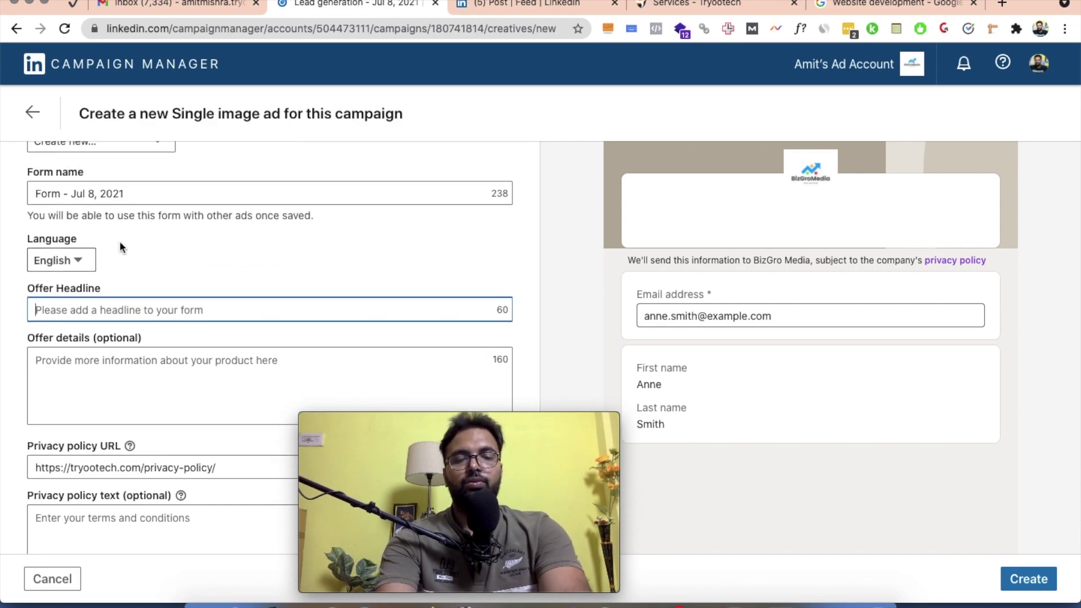
type("Website")
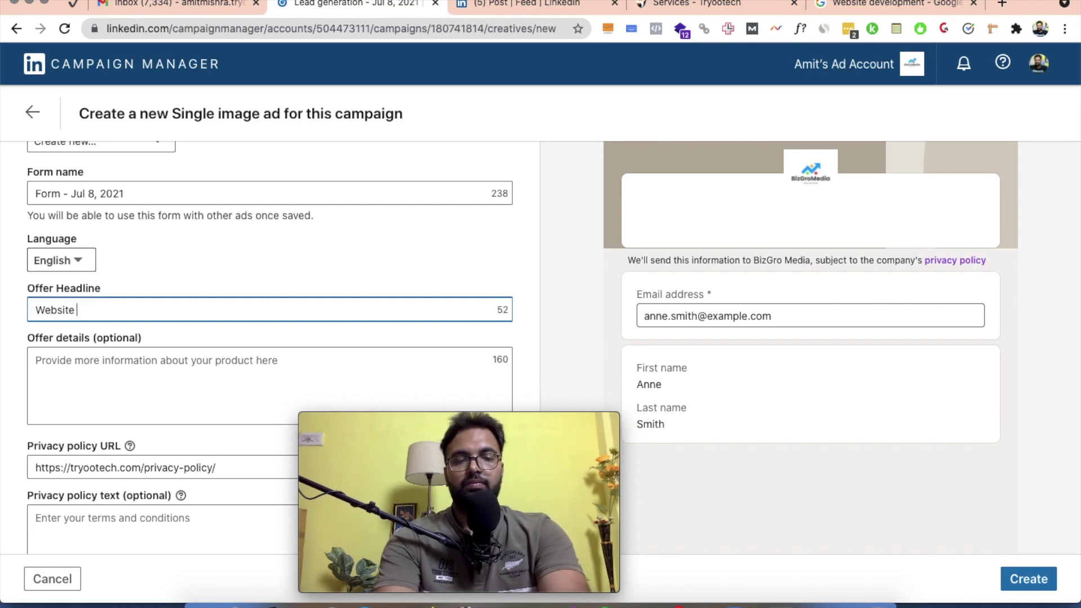
type(" Deve")
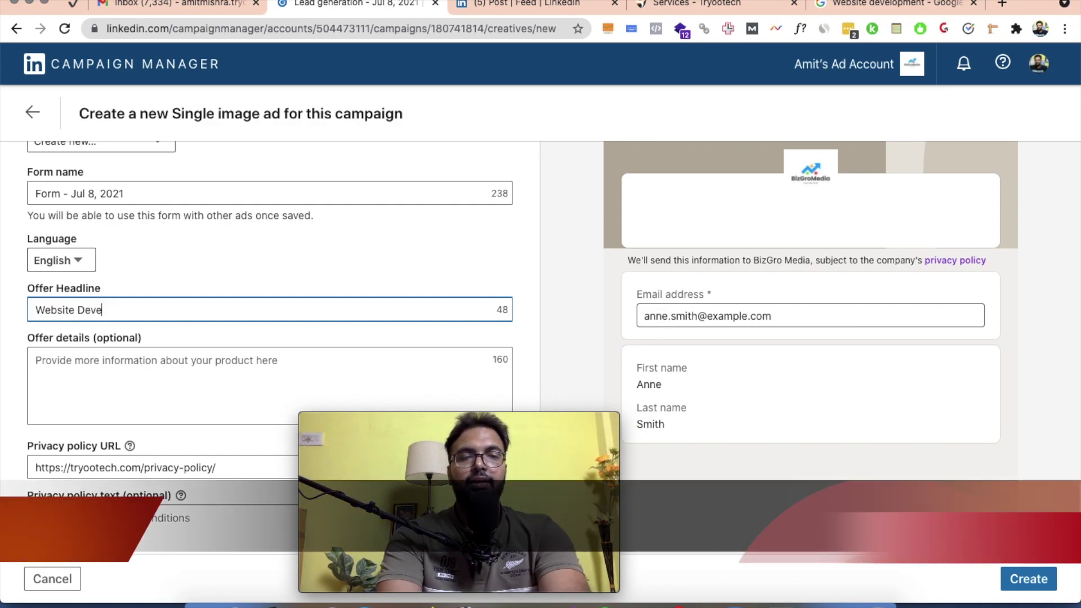
type("lopment")
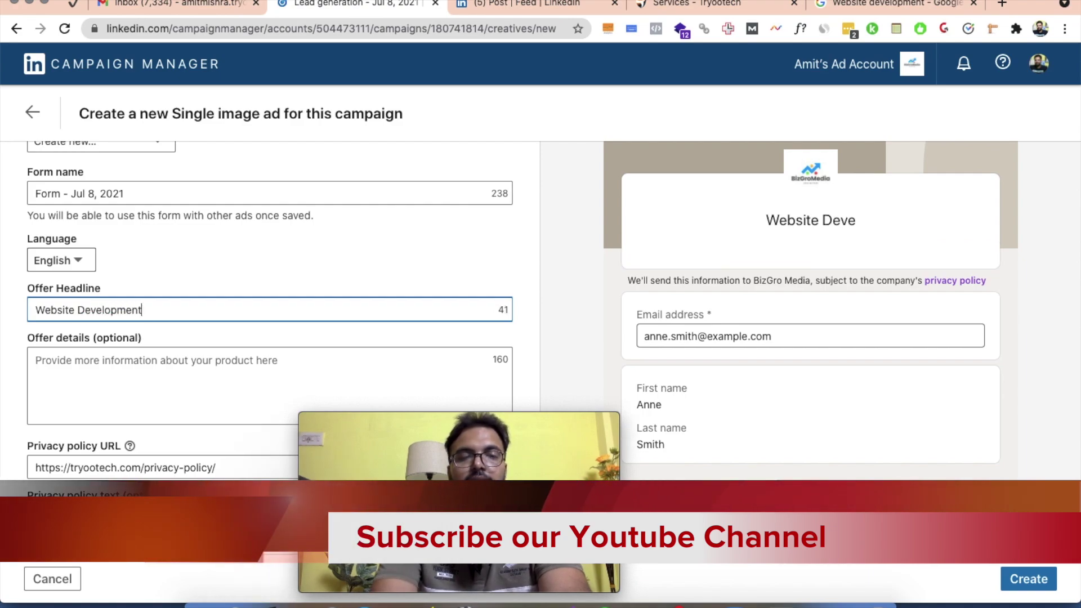
left_click(205, 258)
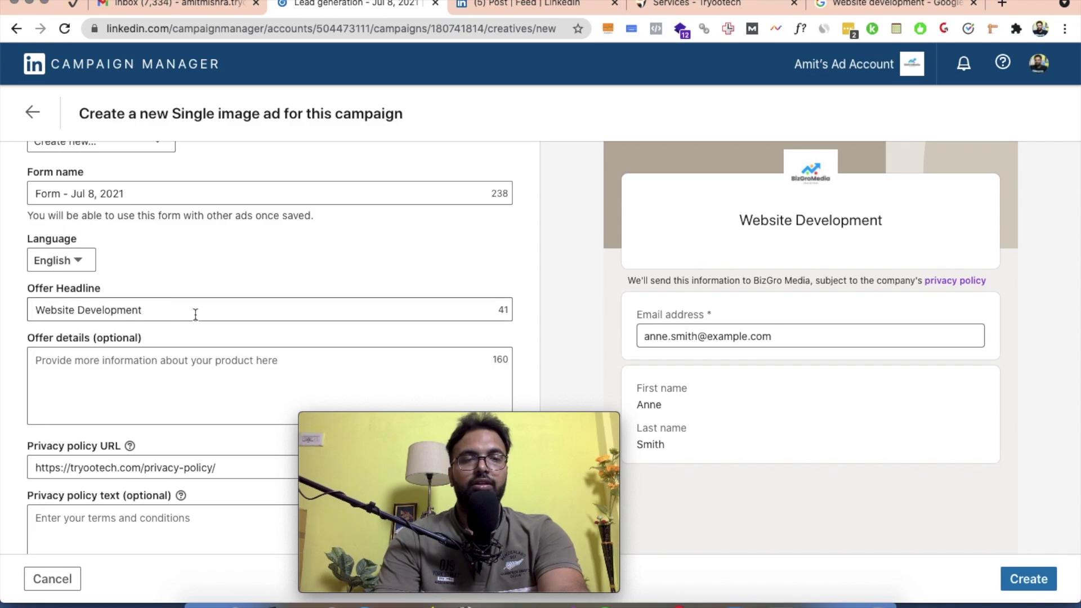
Expand the lead form's lead details and custom questions to show the available profile information fields.
scroll(148, 342, "down", 4)
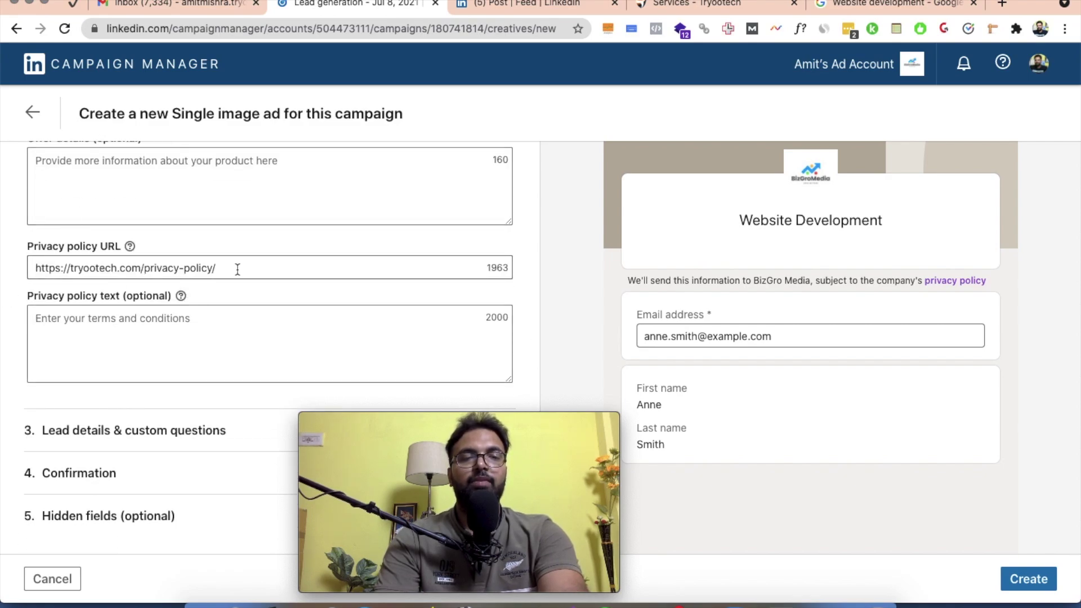
scroll(234, 268, "down", 1)
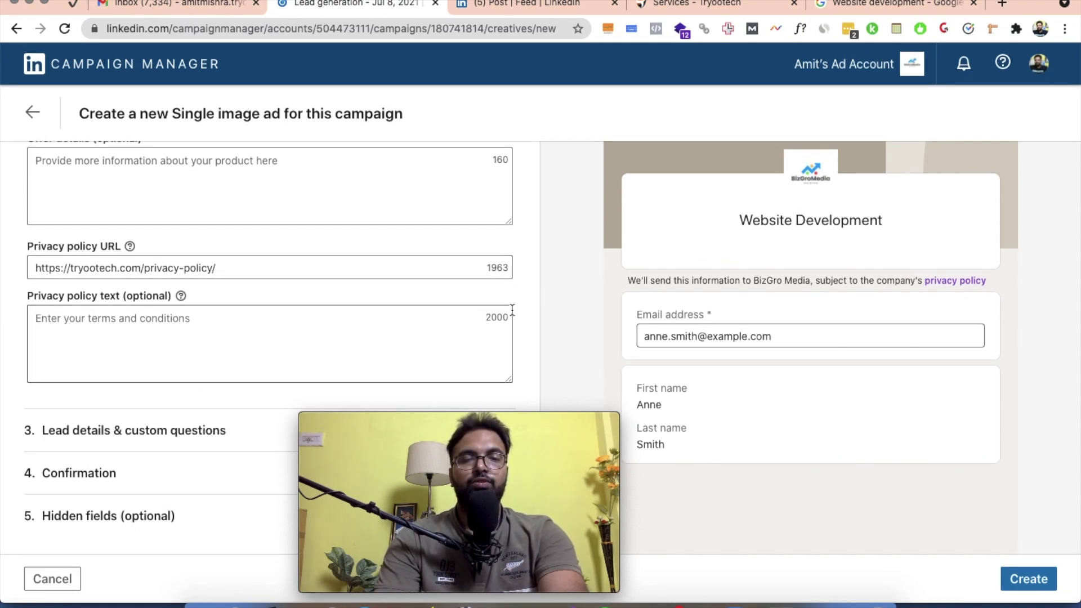
left_click_drag(487, 444, 811, 428)
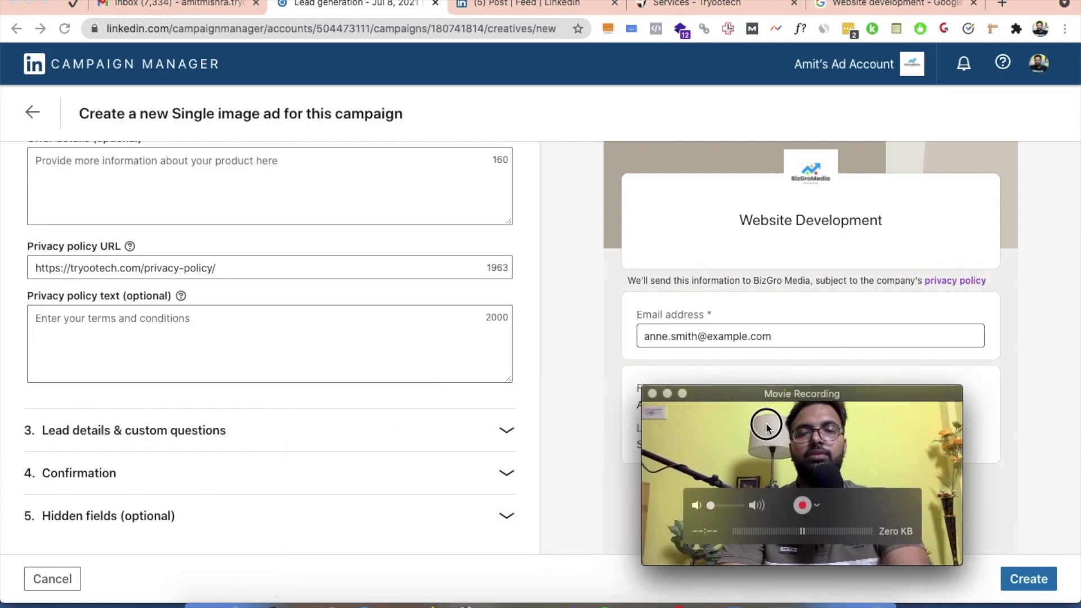
left_click(311, 435)
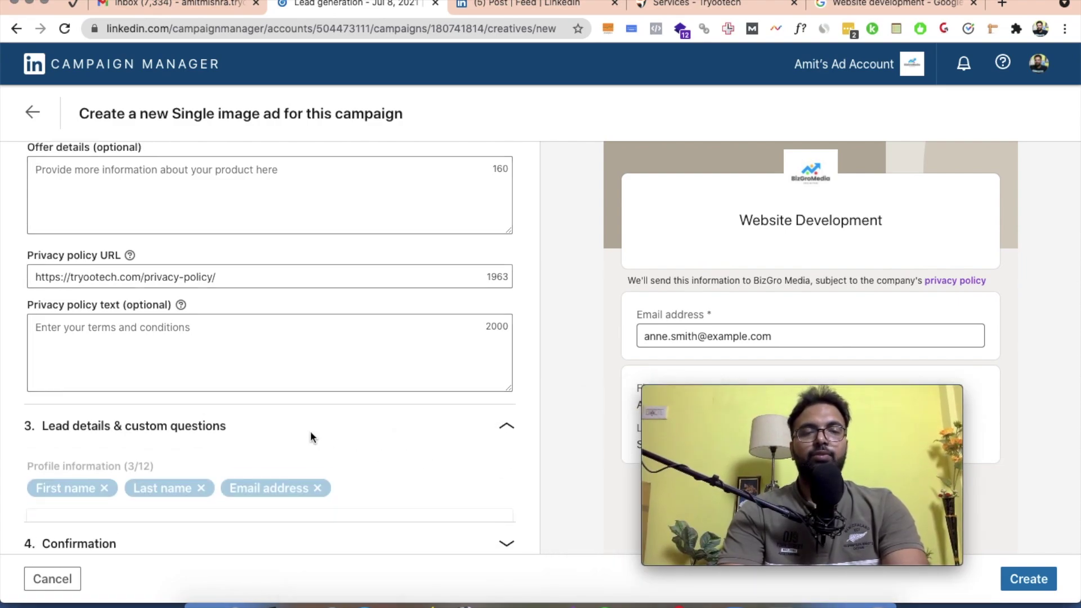
scroll(311, 434, "down", 5)
scroll(311, 435, "up", 3)
scroll(309, 431, "up", 3)
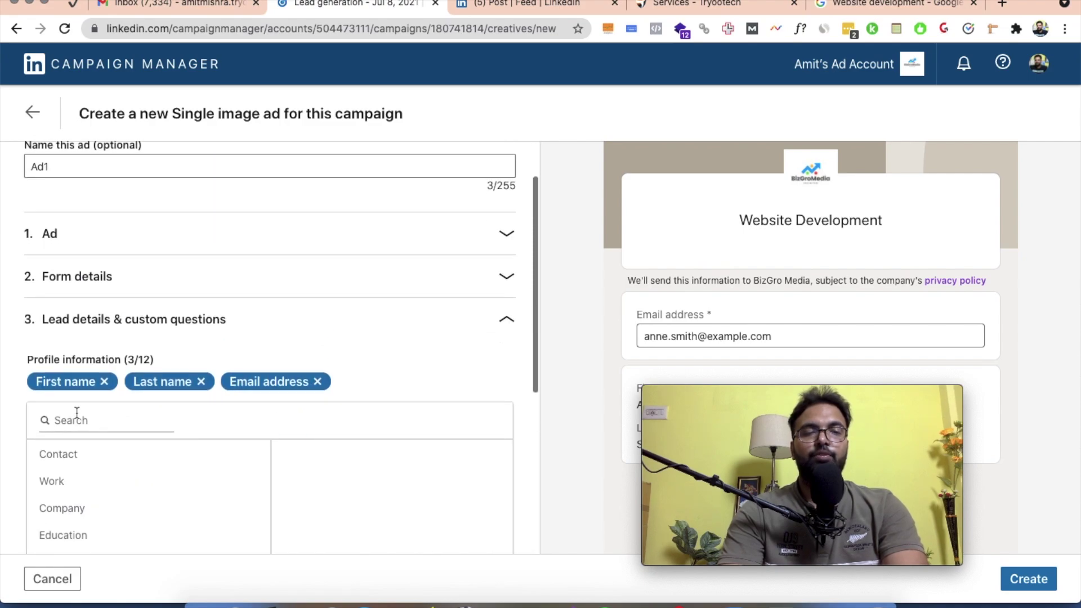
scroll(322, 392, "down", 3)
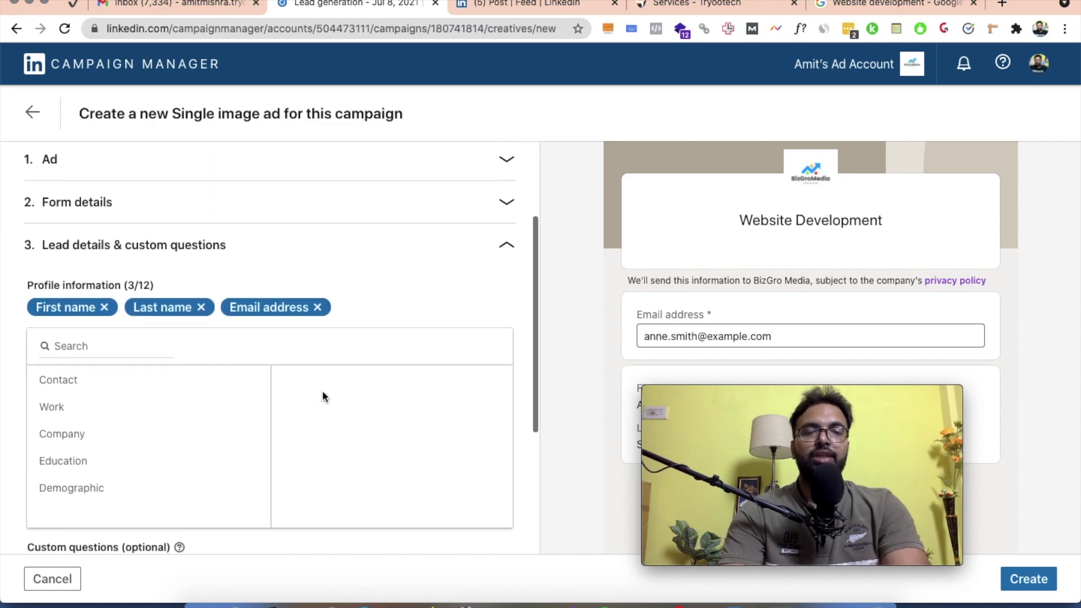
Add Phone number to the form's profile information and remove Last name from it.
left_click(77, 334)
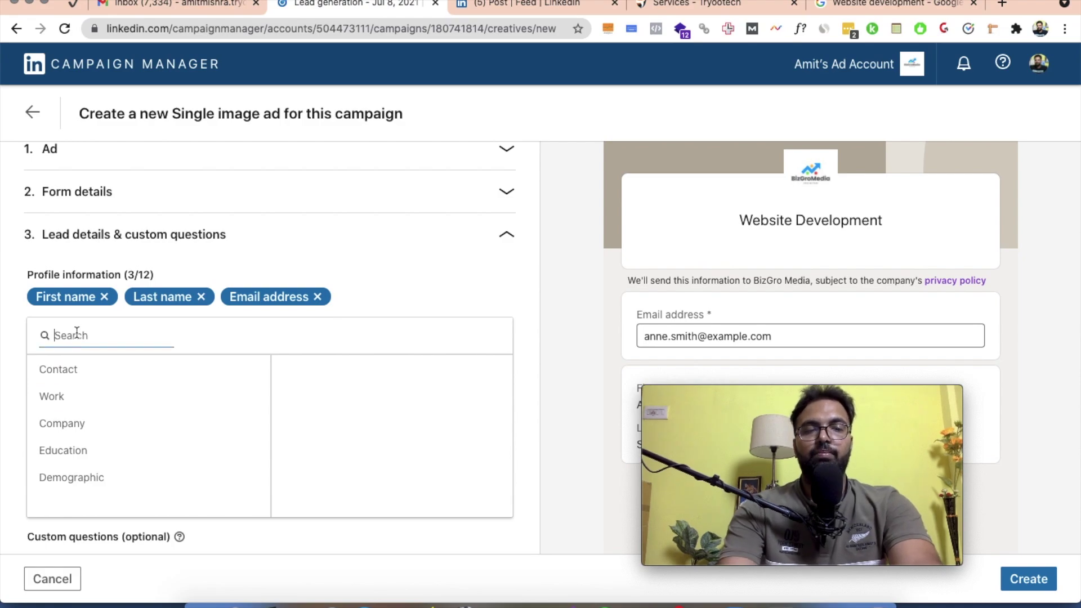
type("phone")
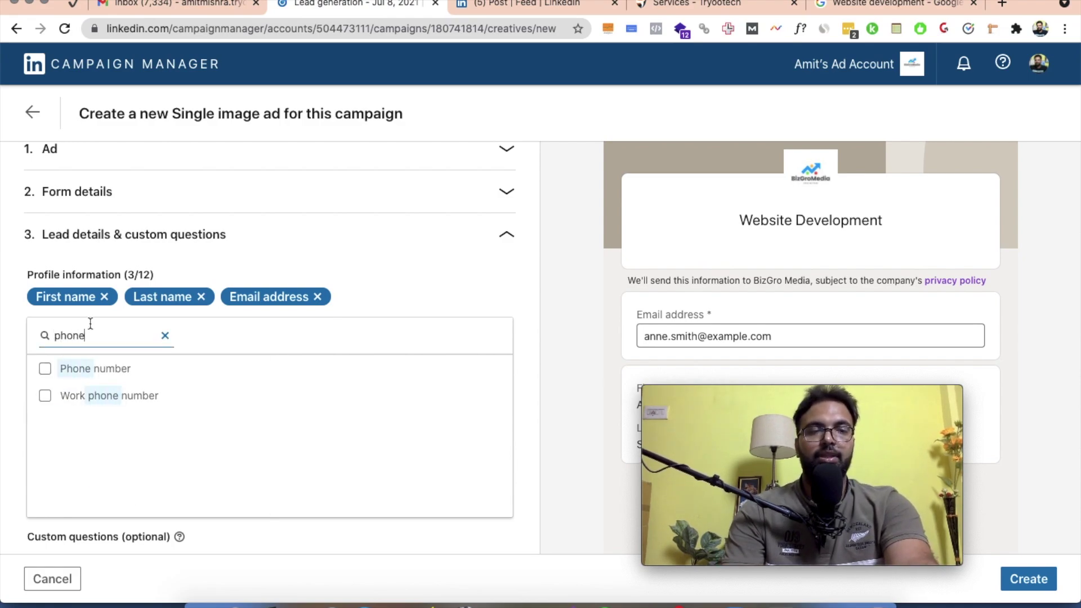
left_click(45, 368)
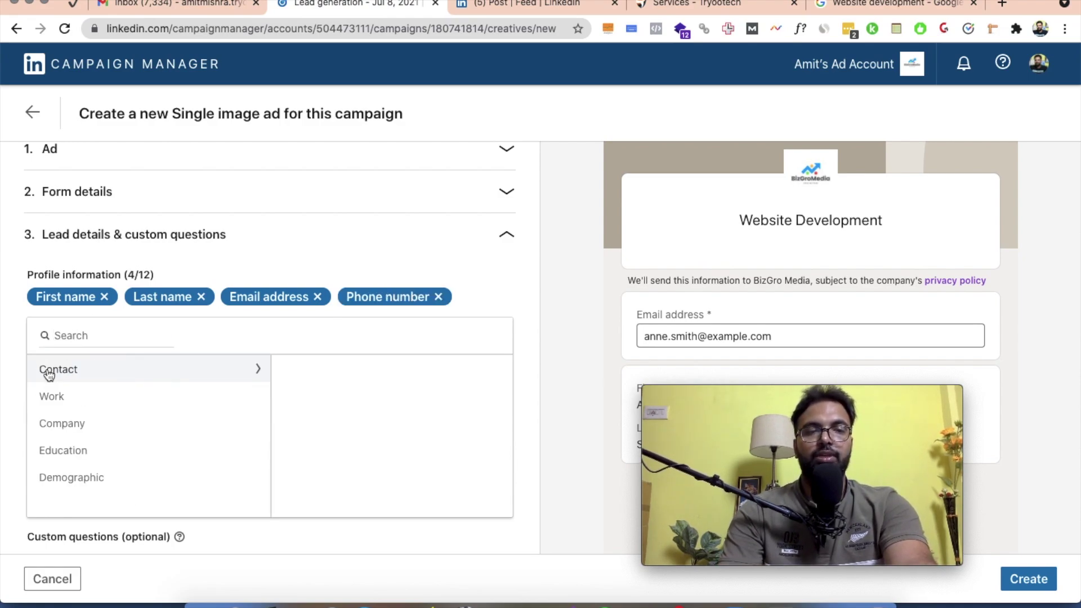
left_click(201, 297)
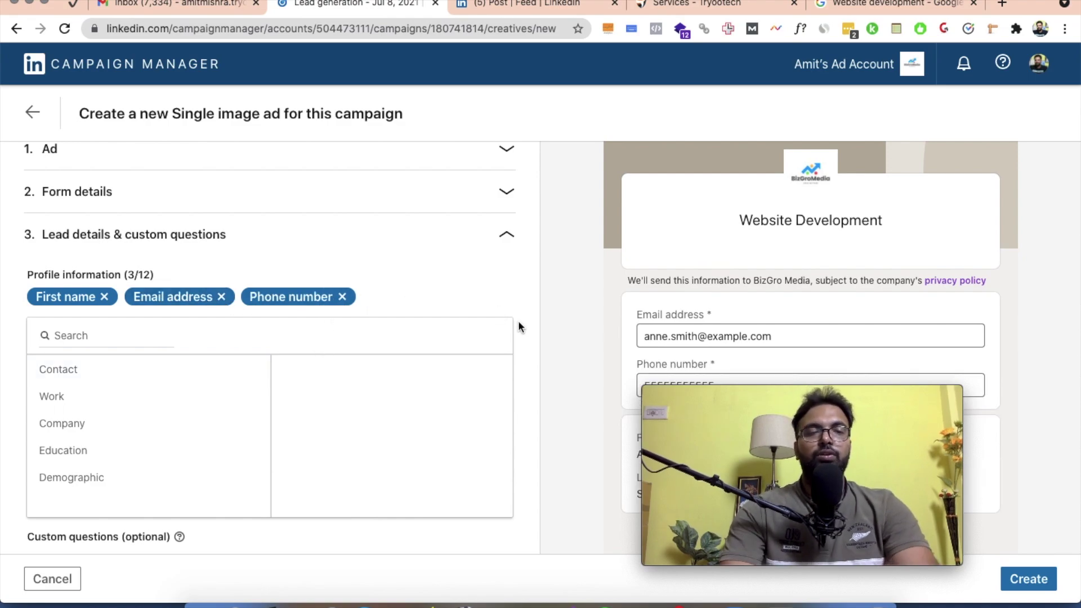
Set the form's confirmation message to "Thank you for submitting we will get back to you soon", followed by "Regards," and "Tryootech(Bizgromedia)" on separate lines.
scroll(519, 319, "down", 5)
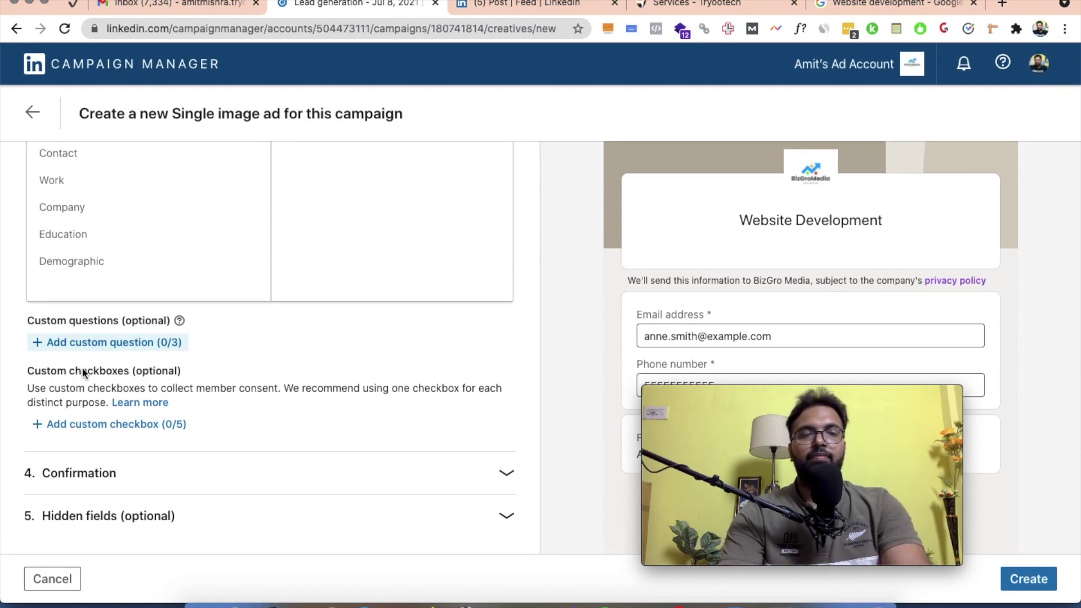
left_click(104, 479)
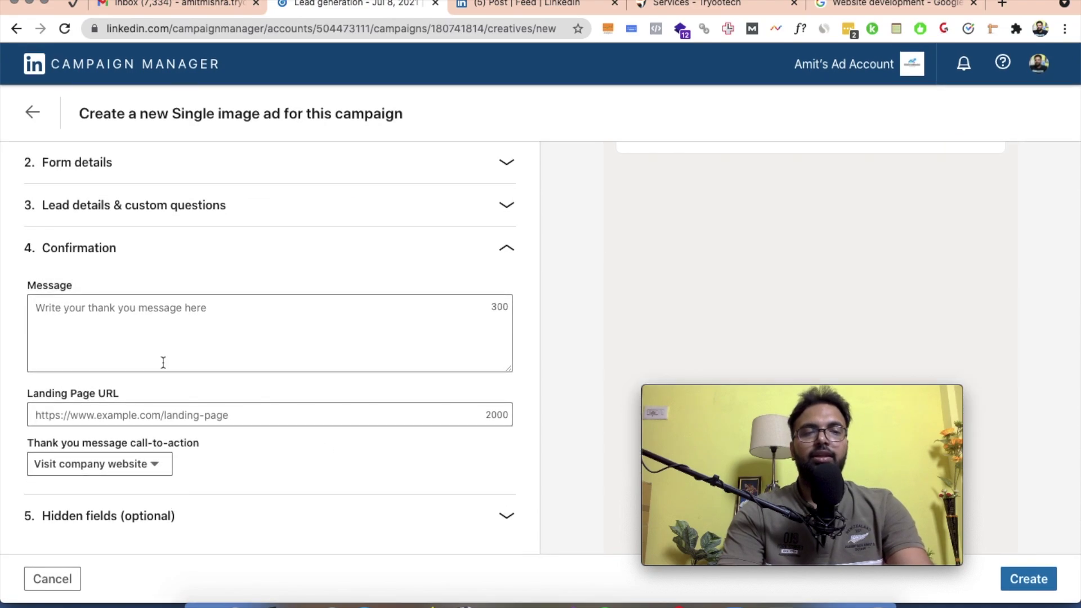
left_click(132, 326)
type("T")
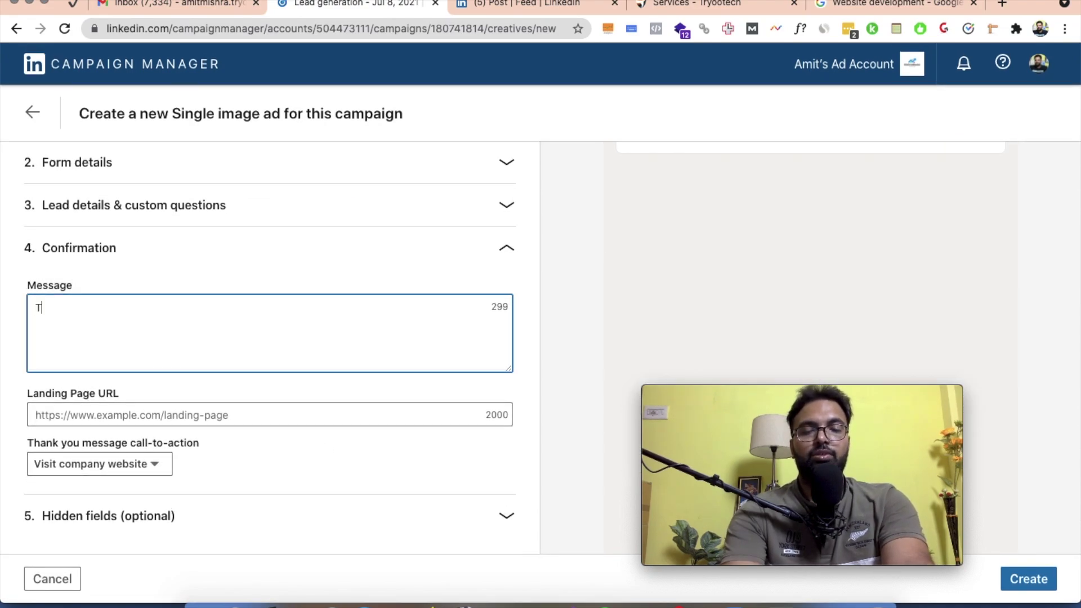
type("hank you for submitting we will get back to you soon")
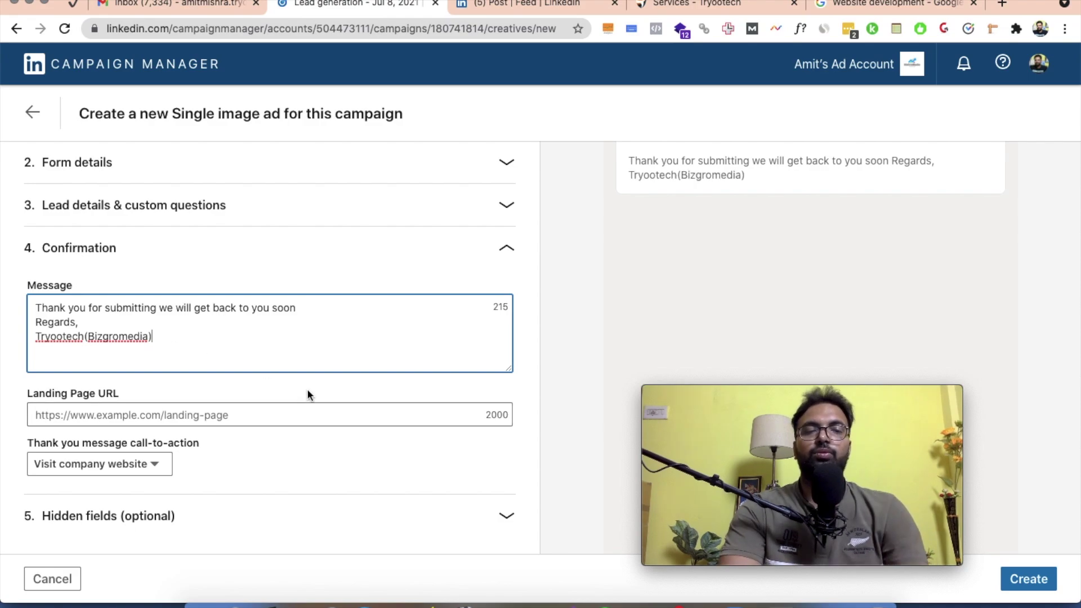
key("Tab")
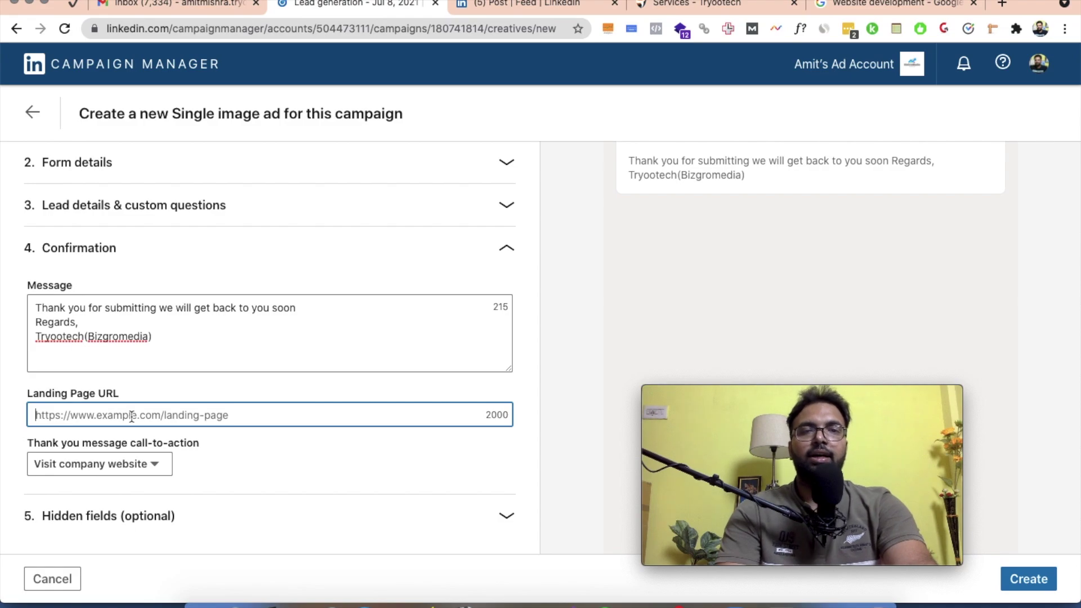
left_click(675, 4)
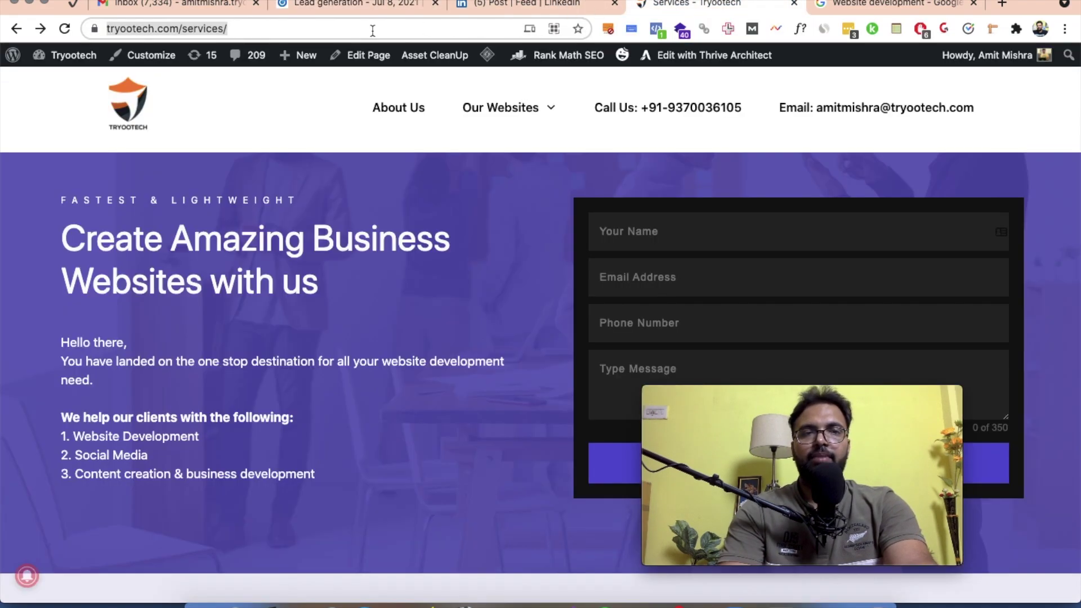
left_click(286, 36)
key("super+c")
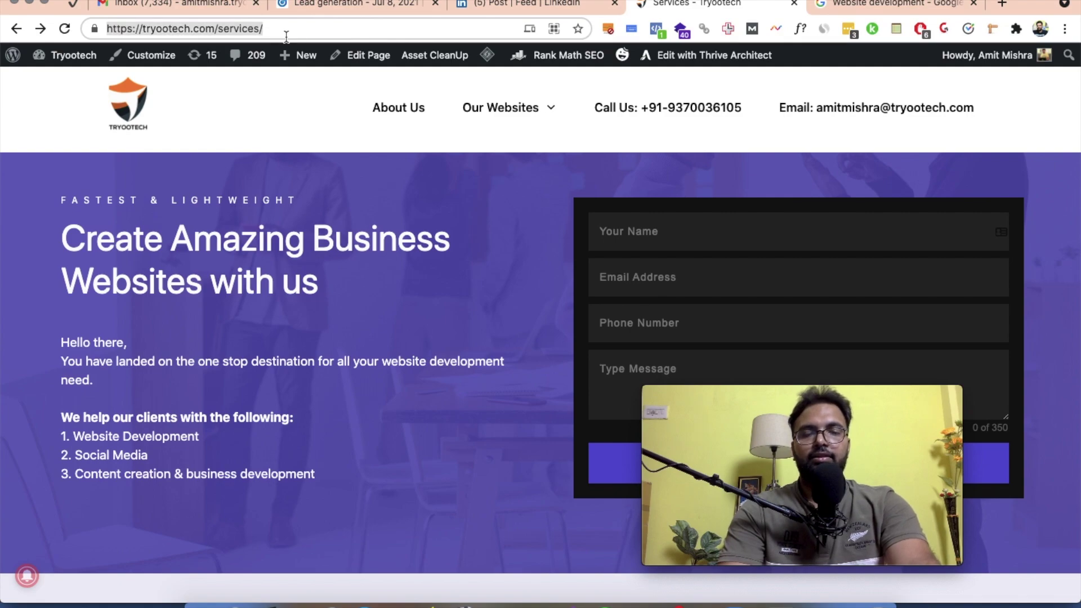
left_click(504, 7)
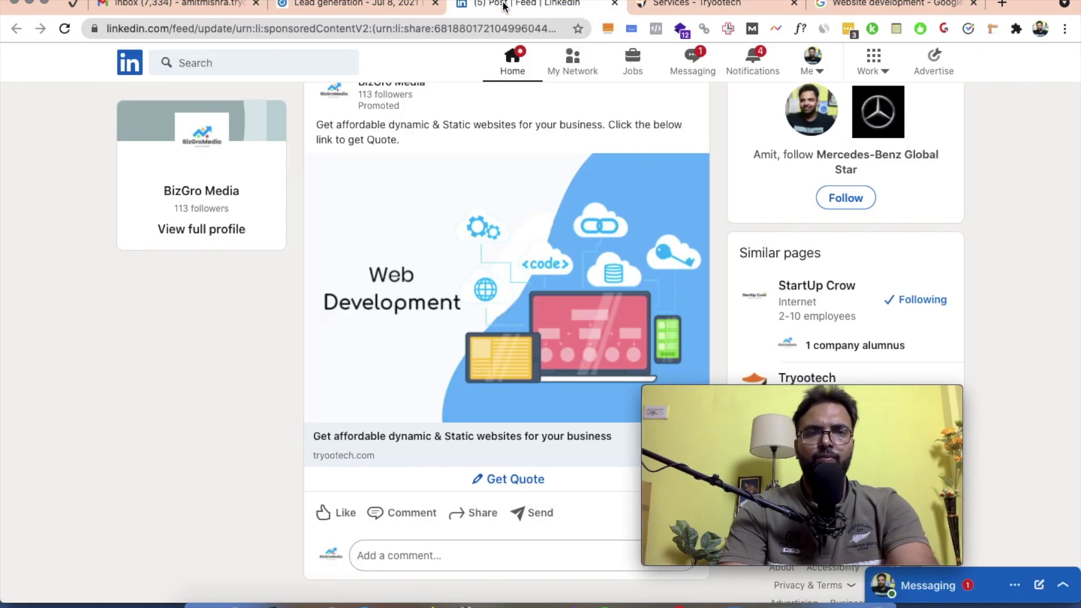
left_click(331, 4)
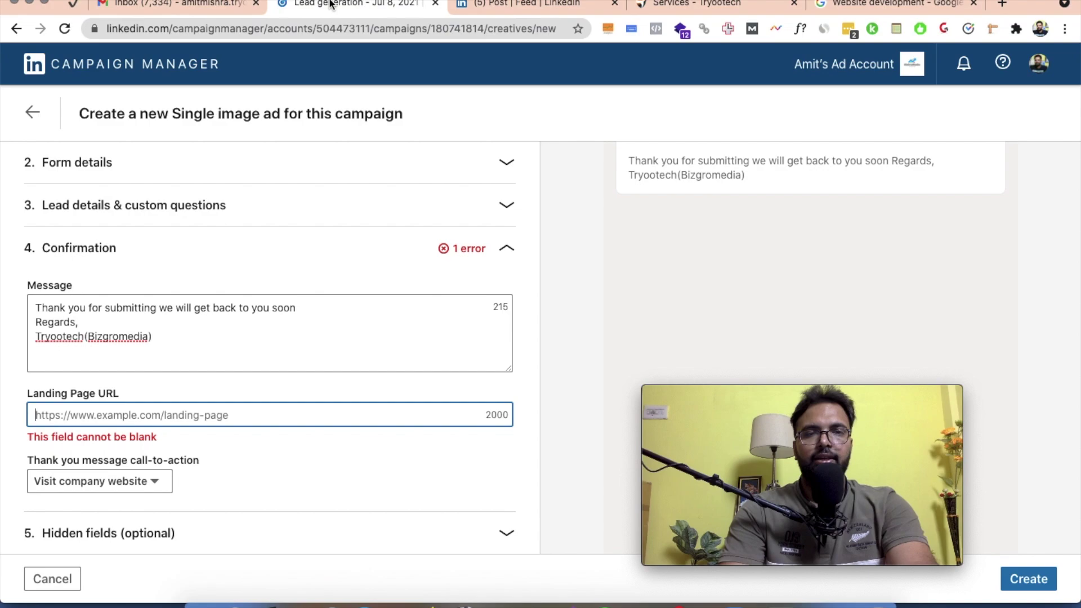
key("super+v")
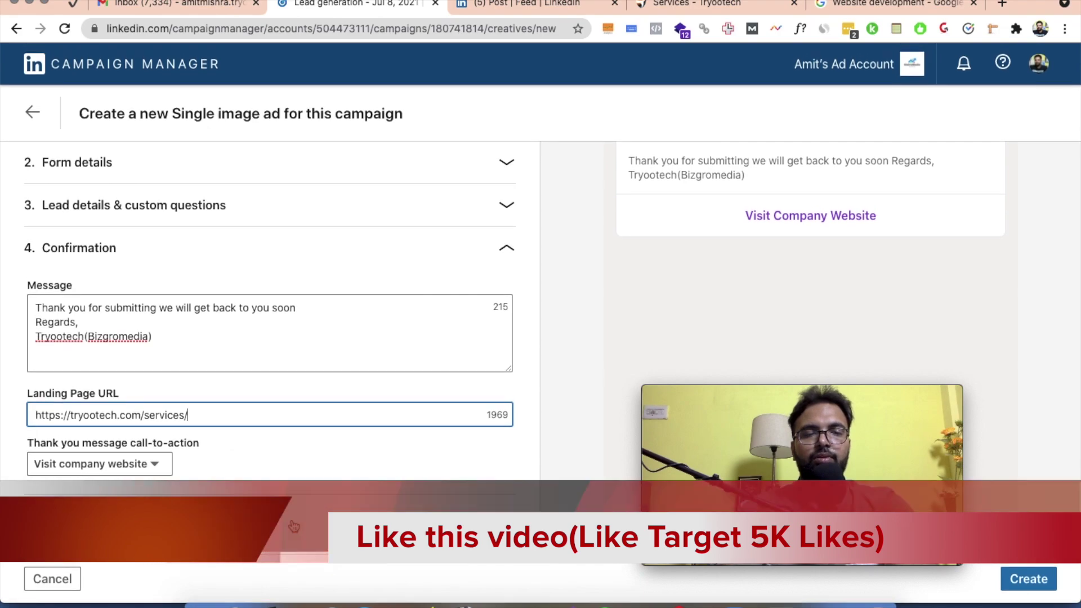
Create the single image ad with its new lead form and proceed to the campaign's review stage.
left_click_drag(701, 435, 694, 327)
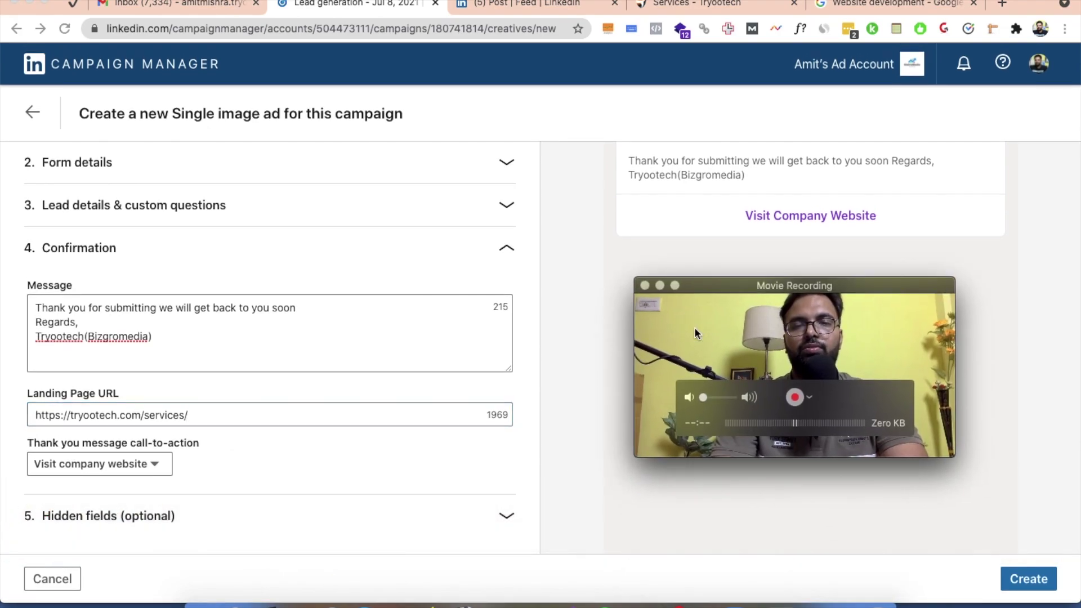
left_click(1016, 577)
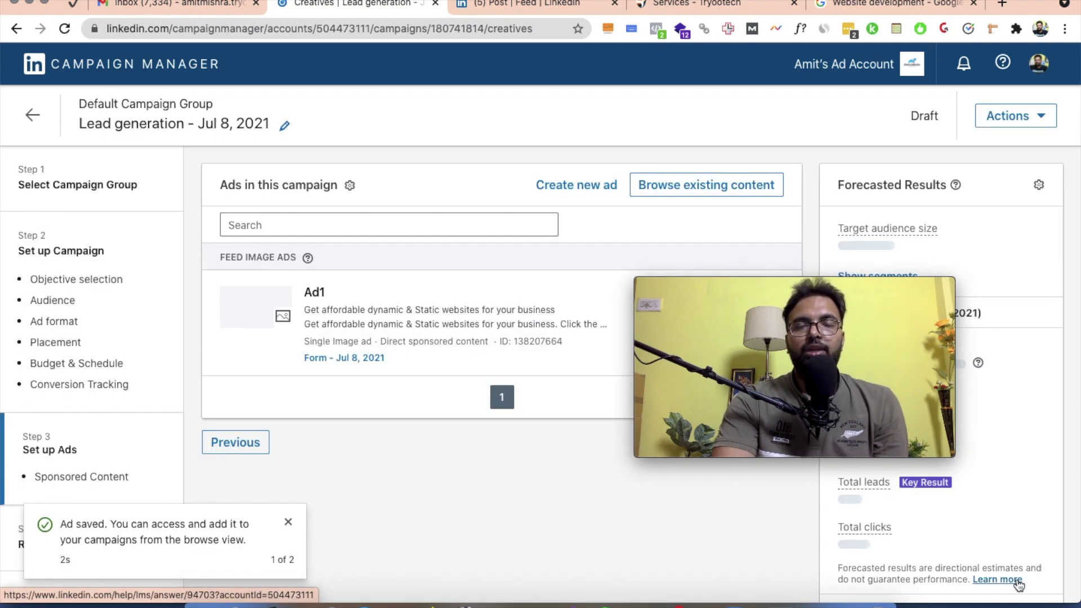
left_click_drag(784, 346, 551, 510)
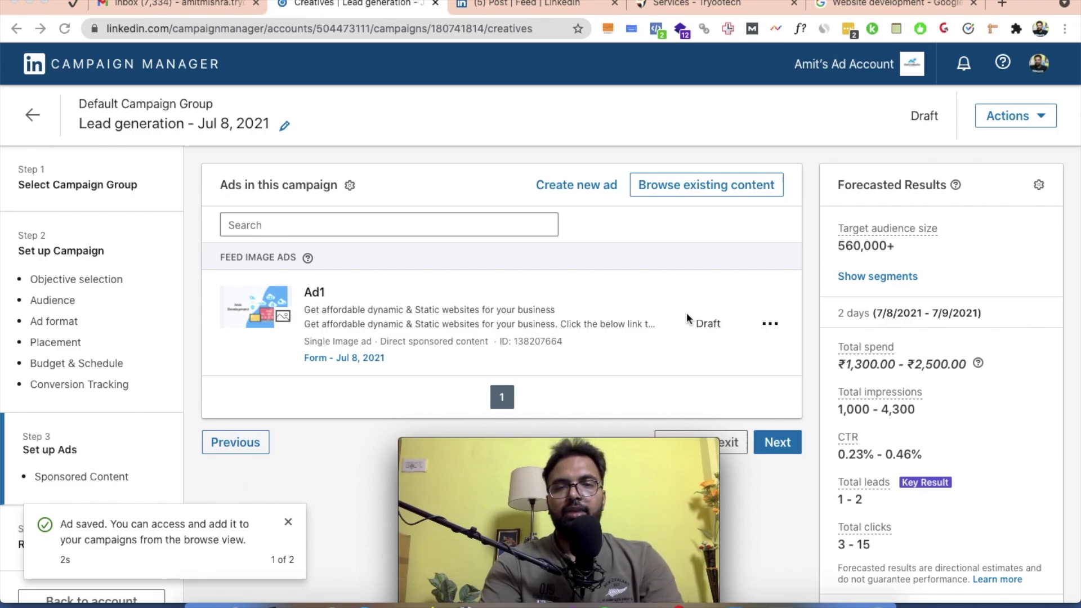
scroll(791, 275, "down", 3)
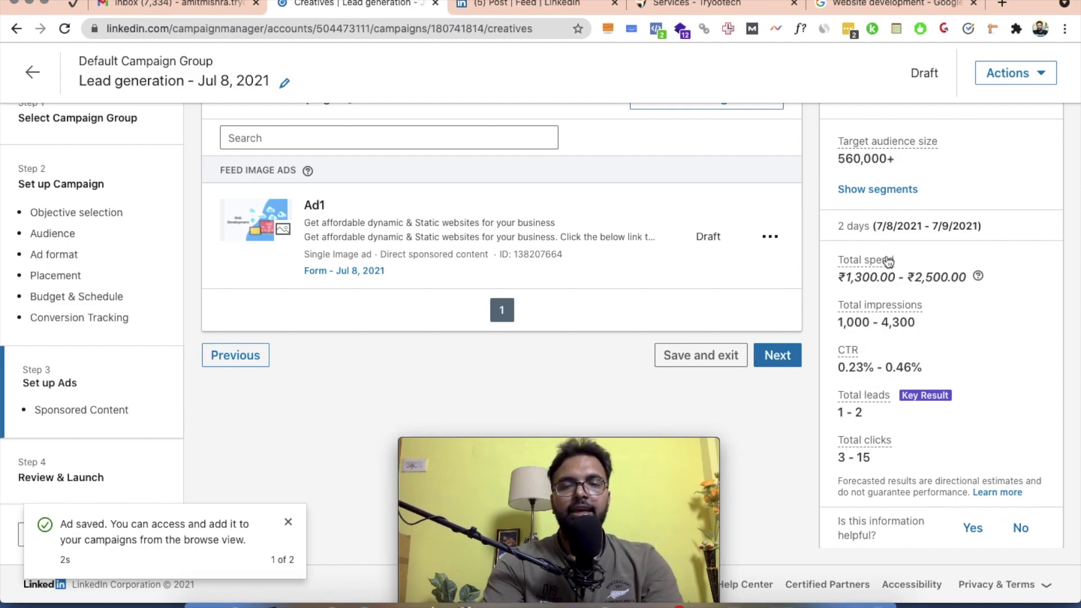
left_click(777, 356)
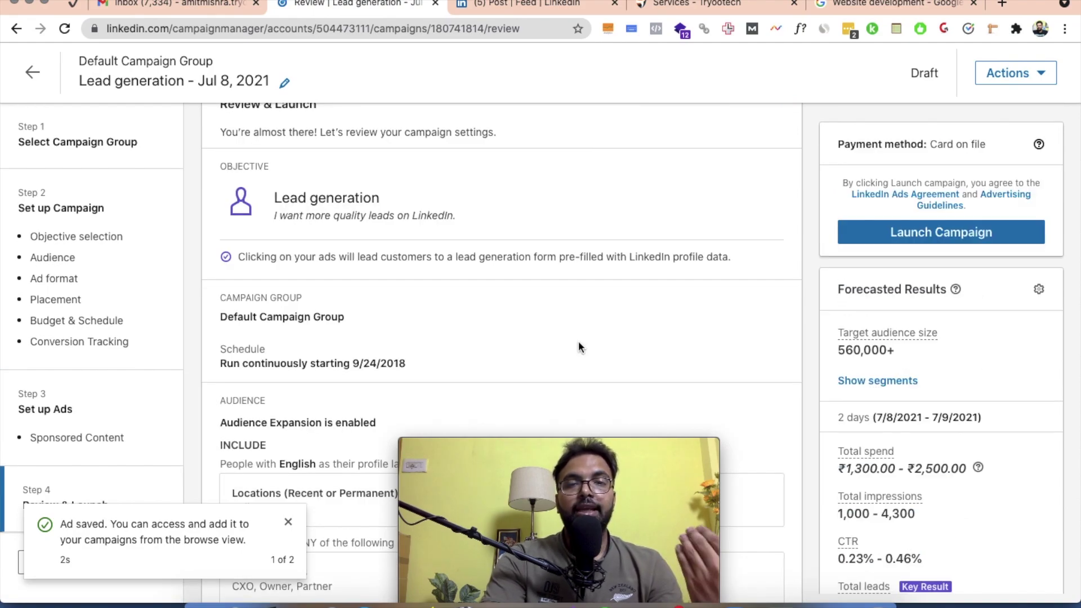
Review the campaign's audience, placement, budget, schedule and ad settings, and launch the campaign.
scroll(579, 340, "down", 9)
scroll(578, 340, "up", 6)
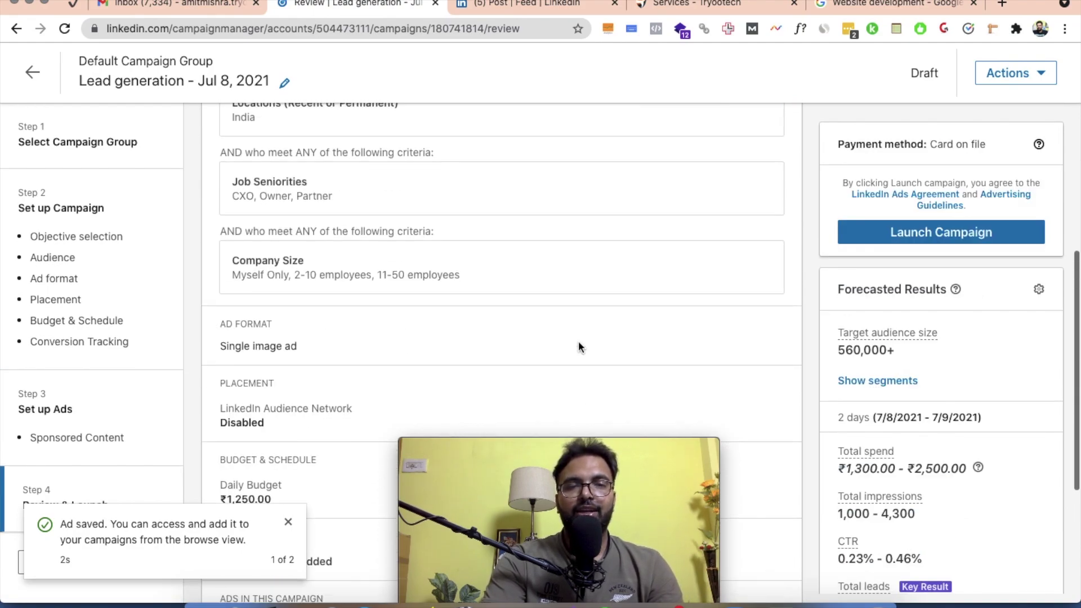
scroll(579, 342, "down", 10)
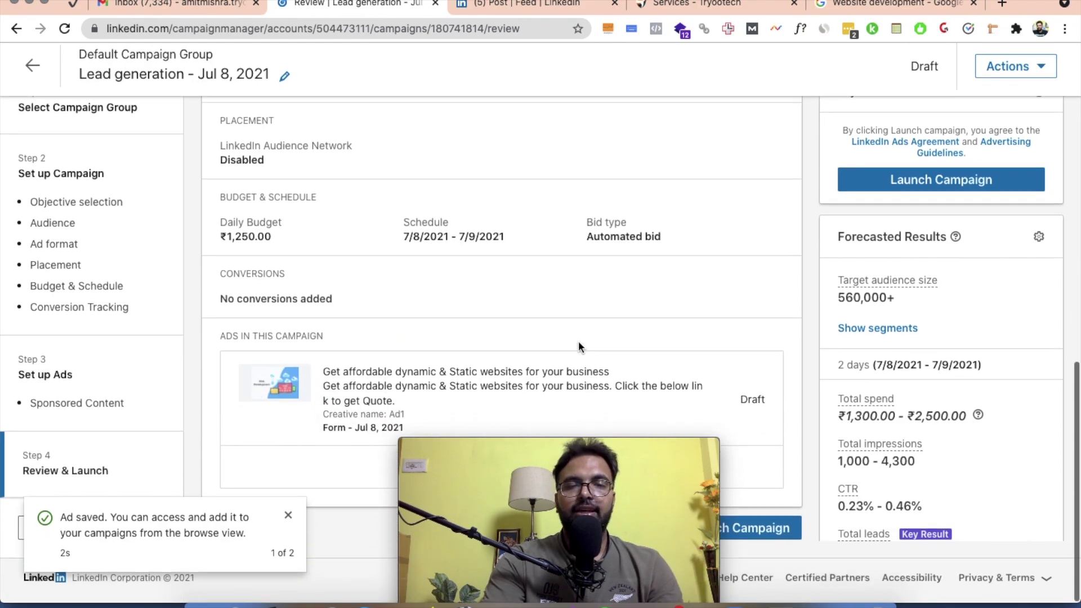
mouse_move(537, 528)
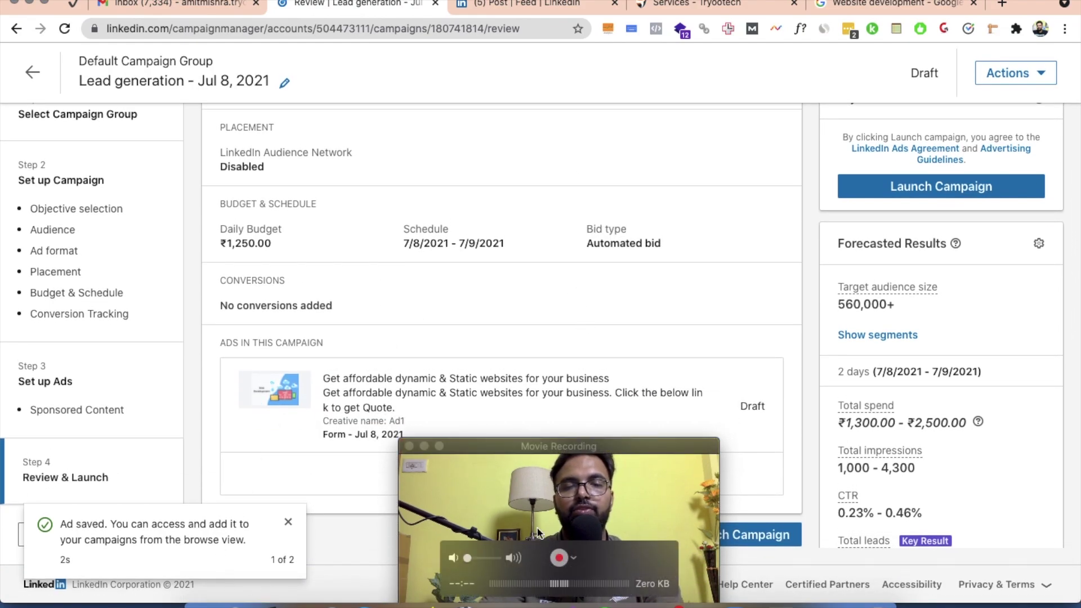
left_click_drag(514, 510, 423, 509)
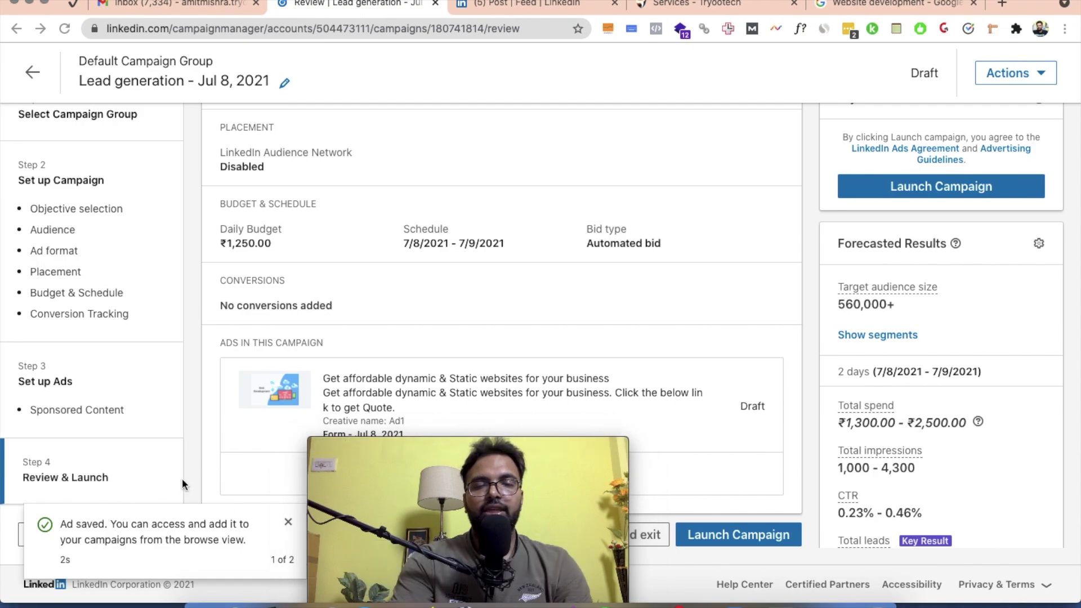
left_click(731, 539)
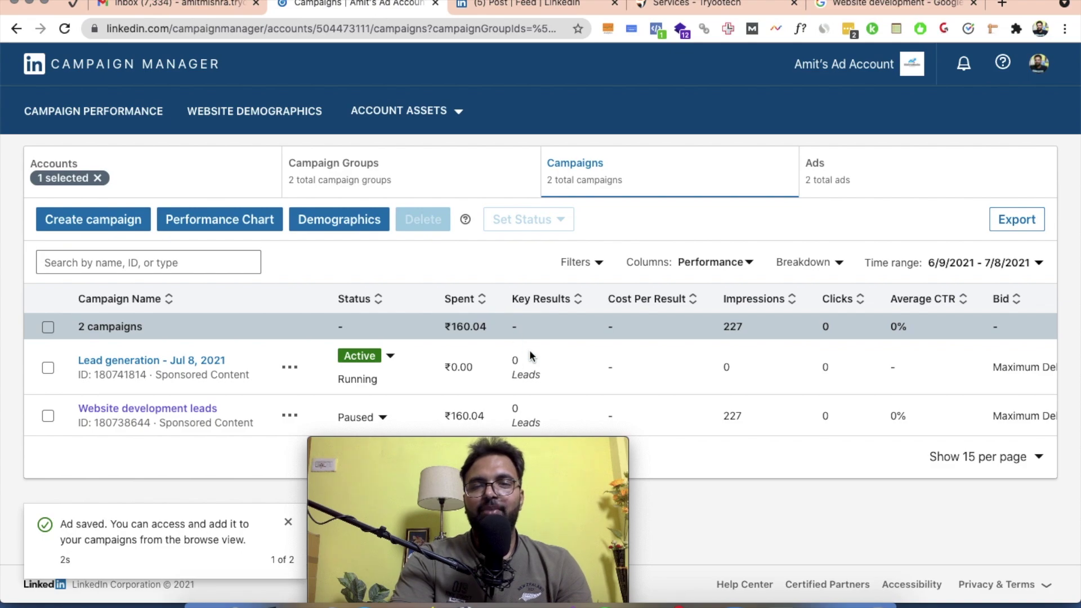
Examine the campaigns list's performance columns, from impressions and clicks through CPM, CPC, conversions and leads.
scroll(530, 355, "down", 1)
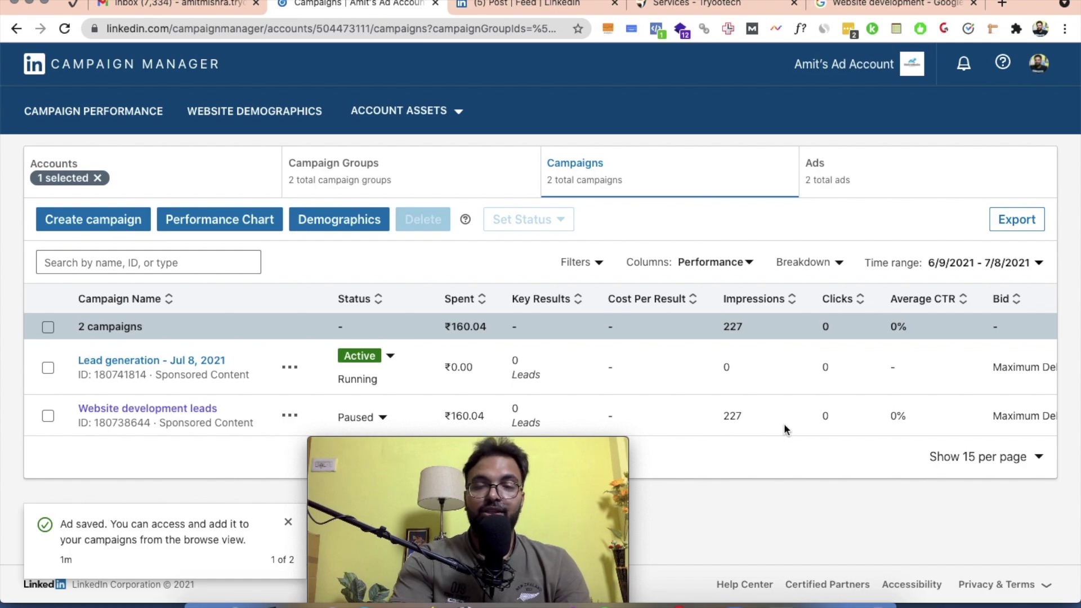
scroll(857, 422, "right", 5)
scroll(858, 427, "right", 3)
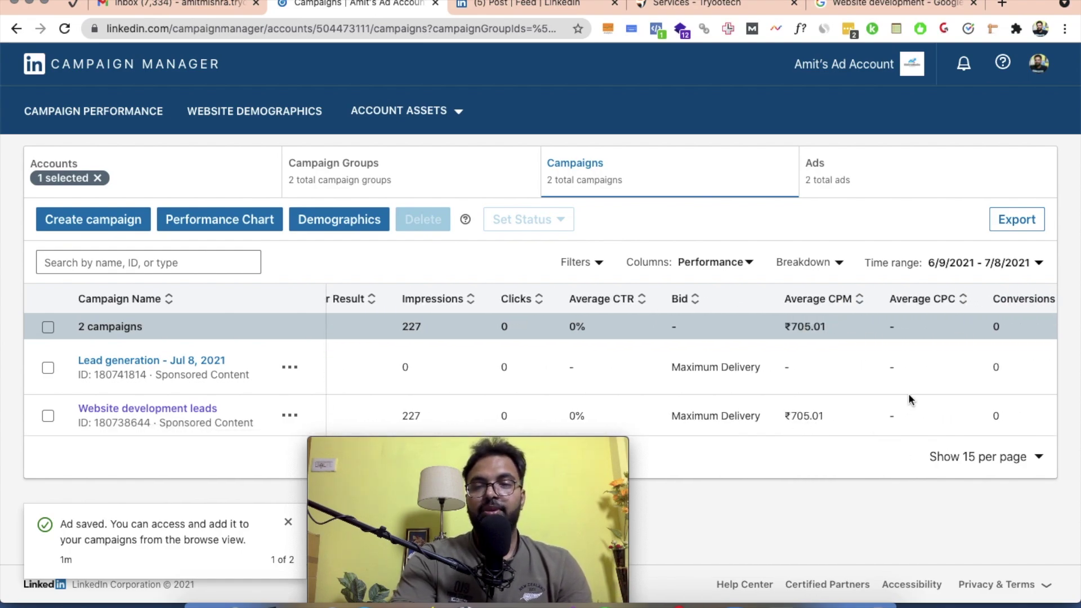
scroll(810, 400, "right", 2)
scroll(707, 418, "right", 6)
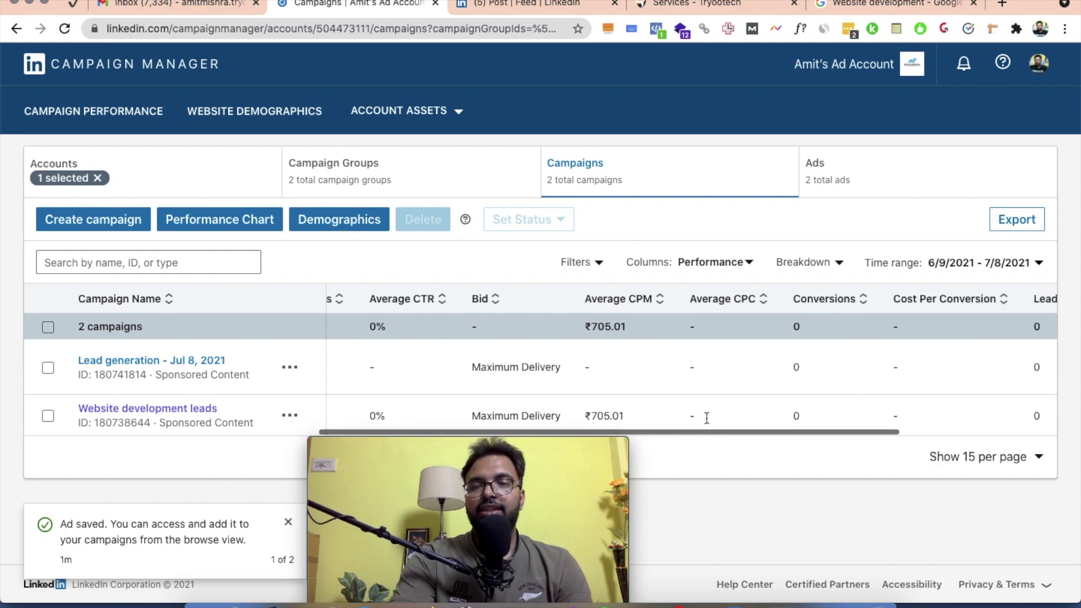
scroll(707, 418, "left", 10)
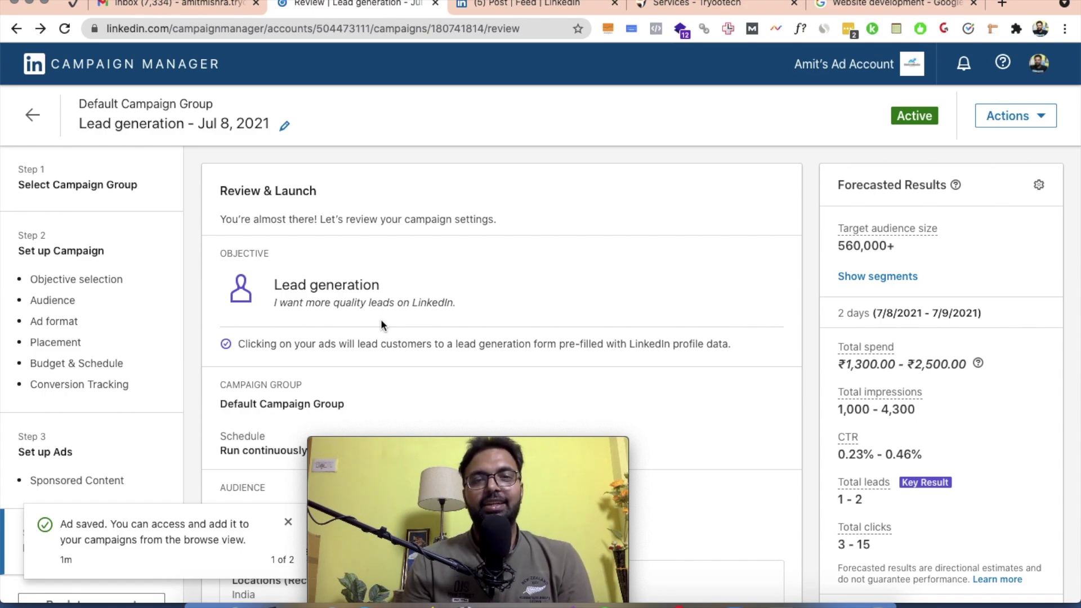
Switch to the Tryootech services page and look through it down to the map and contact details.
left_click(653, 10)
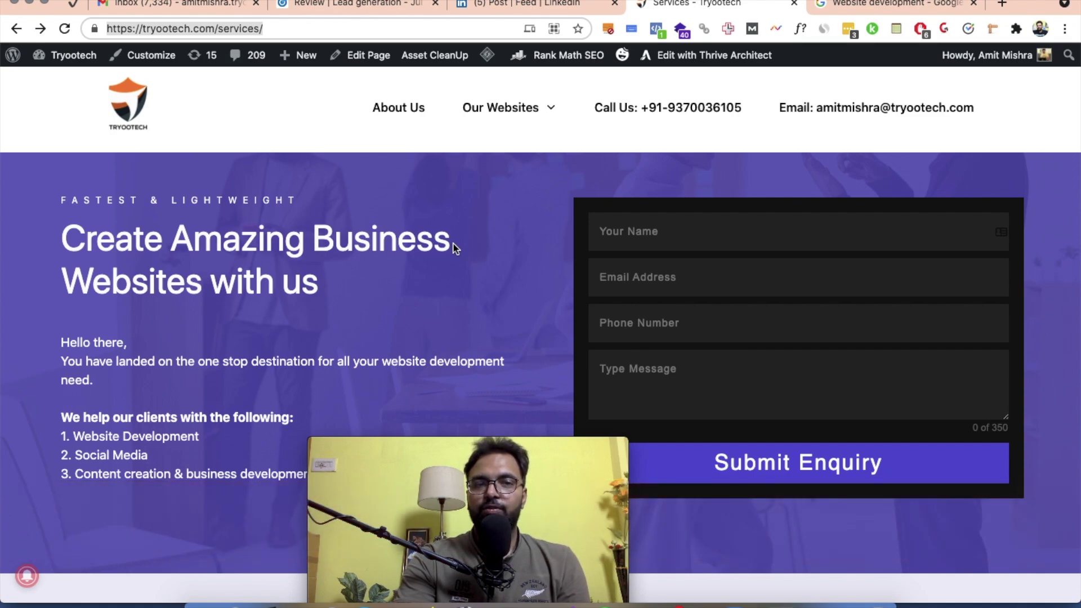
left_click(242, 244)
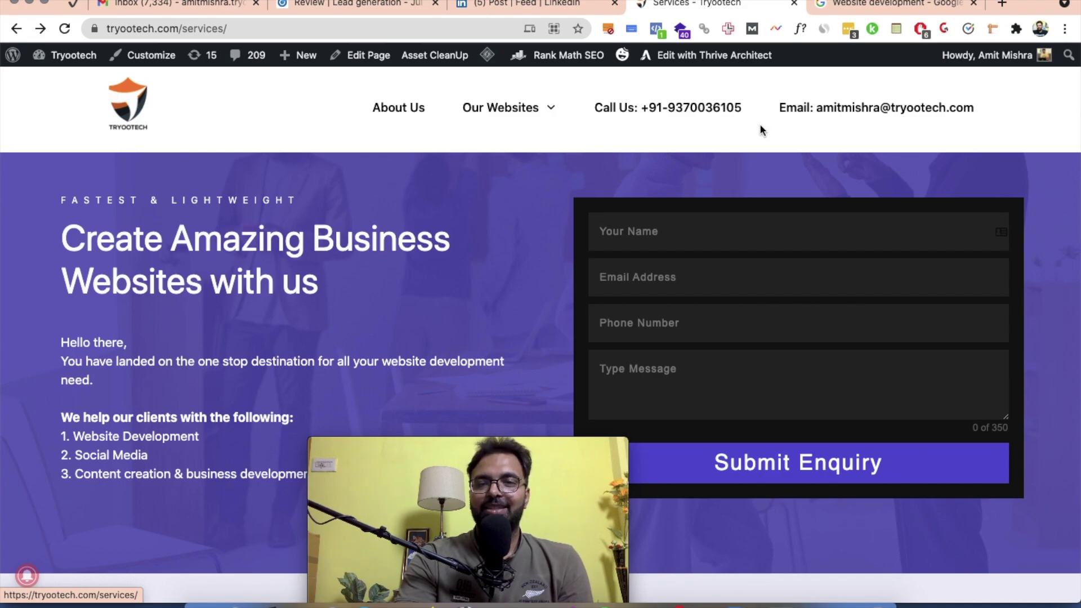
scroll(763, 130, "down", 20)
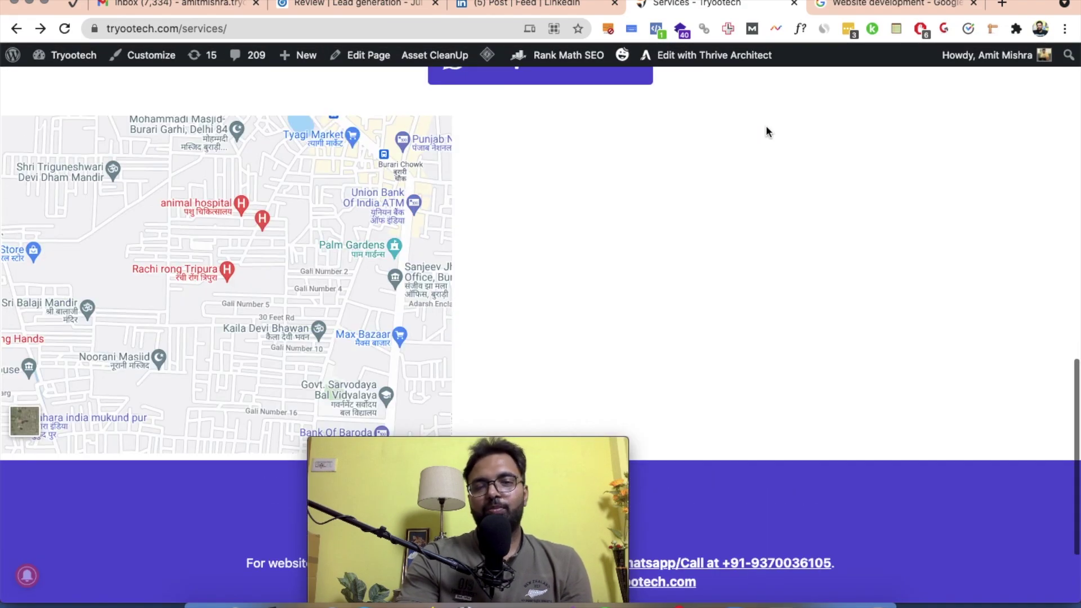
scroll(766, 132, "up", 20)
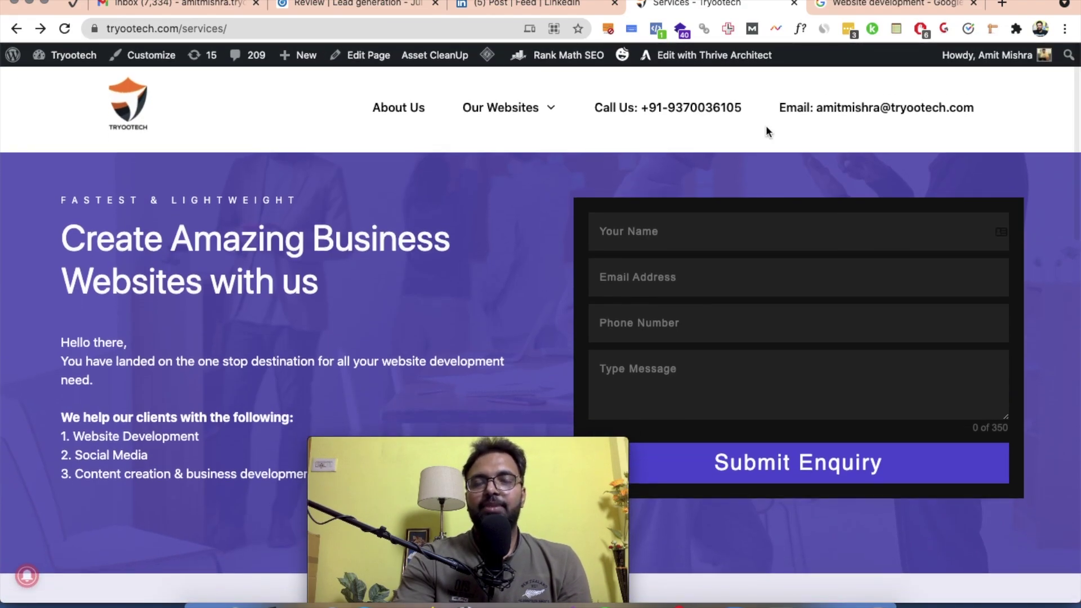